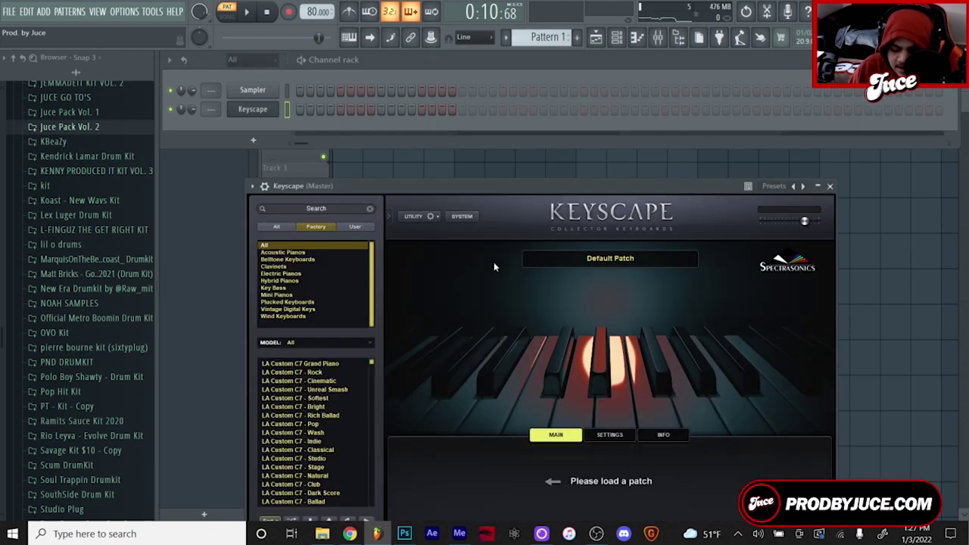
Step: Load the LA Custom C7 - Cinematic patch from Keyscape's acoustic pianos
click(267, 256)
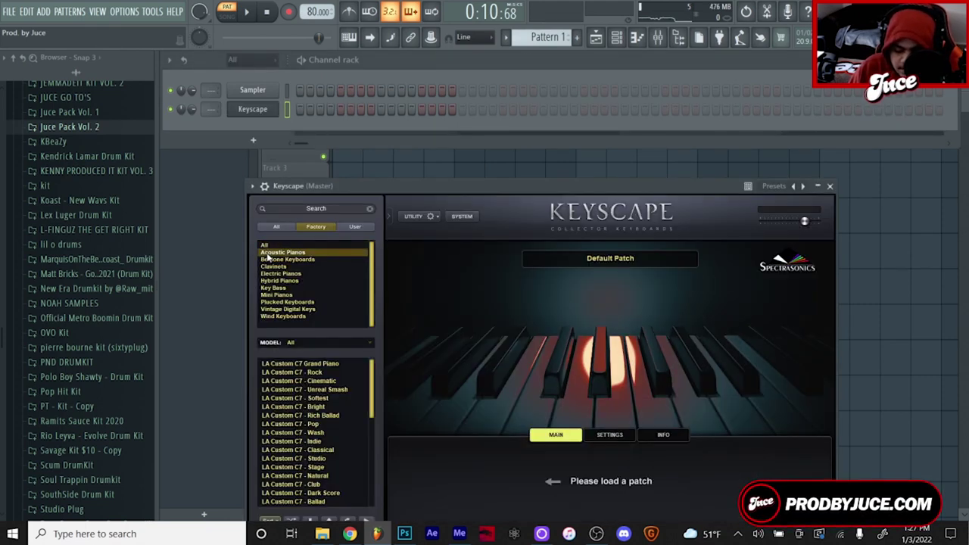
click(327, 381)
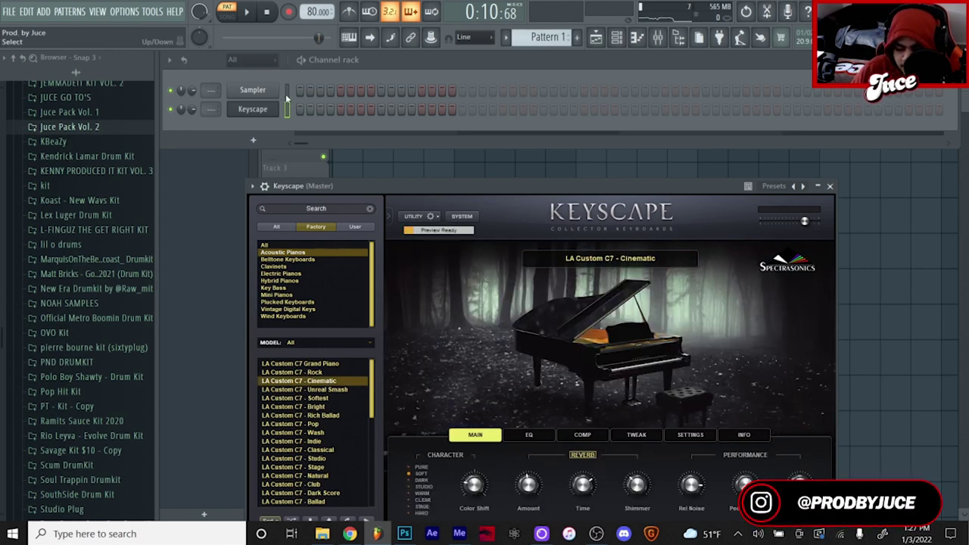
Step: Load the C minor file from the Midi Scale kit's Minor Scale folder onto the Sampler channel
scroll(96, 217, down, 10)
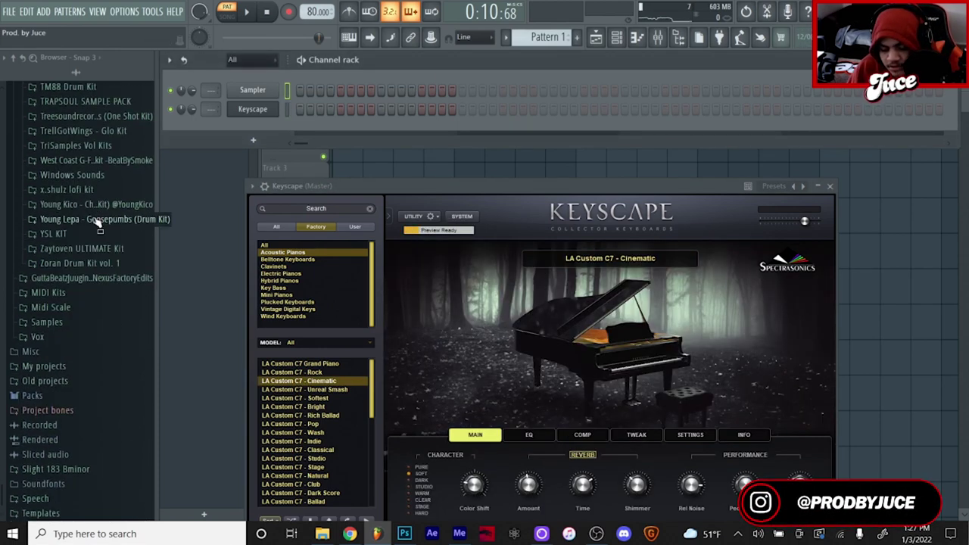
click(88, 316)
drag(83, 395, 255, 96)
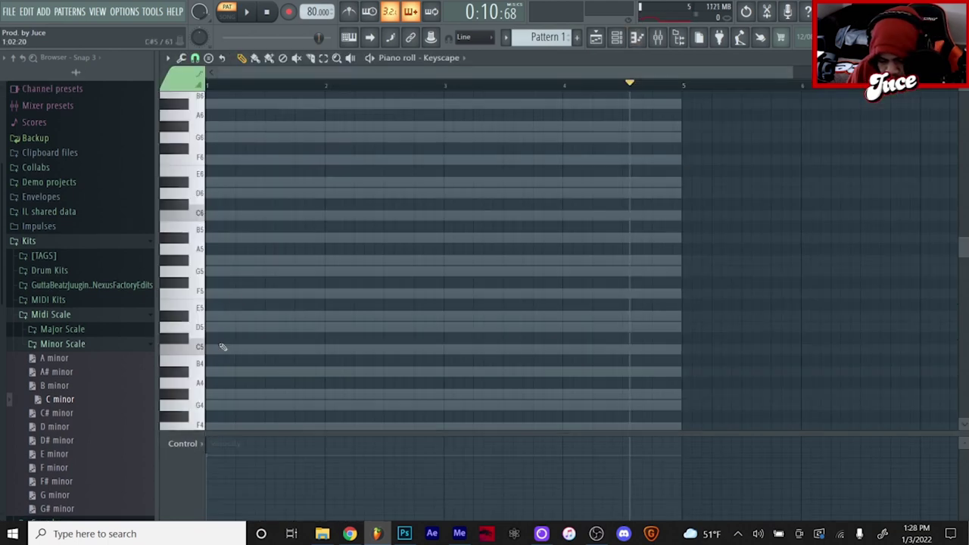
Step: Draw a short phrase in the Keyscape piano roll: C5 and G5 together at bar 1, followed by G#5 and another C5
click(211, 349)
click(269, 12)
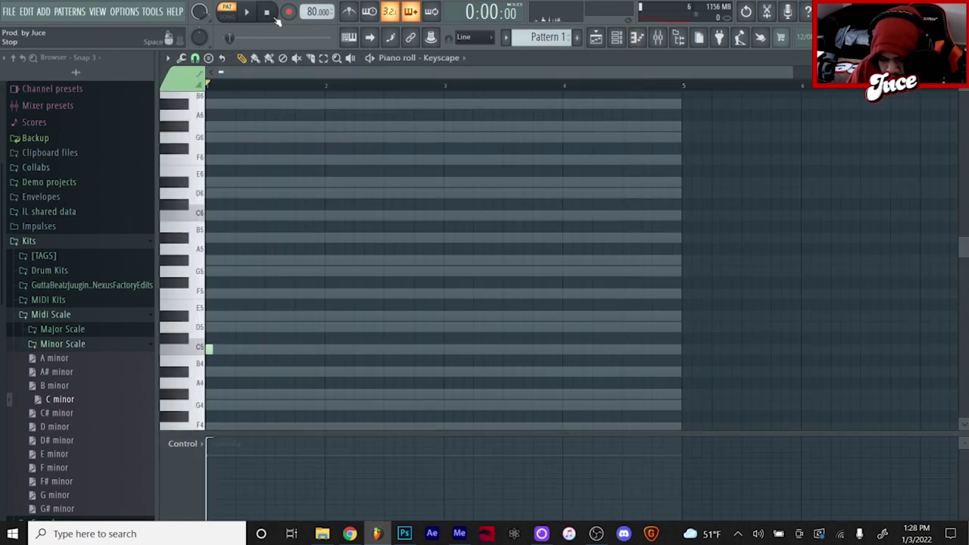
scroll(217, 91, up, 3)
scroll(226, 303, down, 2)
drag(211, 194, 192, 199)
right_click(219, 193)
right_click(214, 195)
click(215, 205)
click(234, 193)
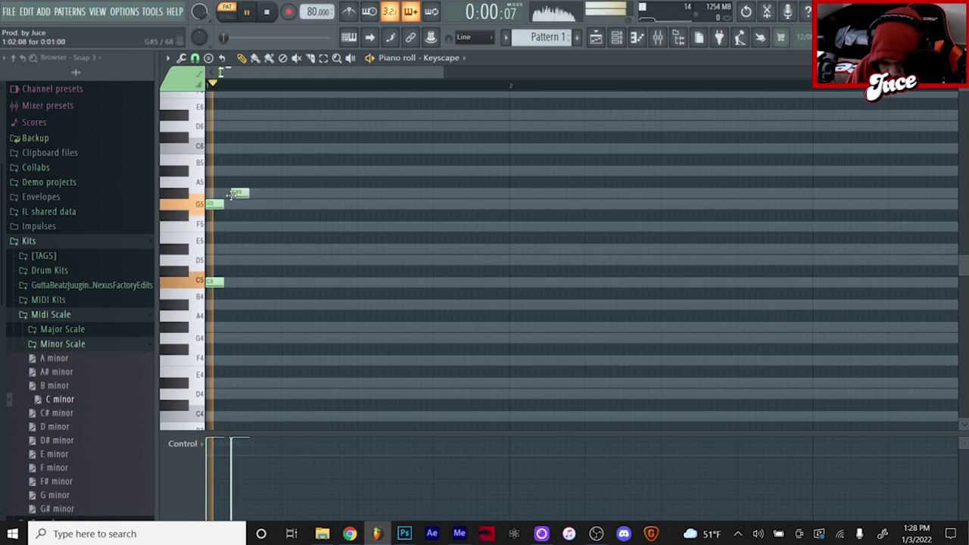
click(259, 281)
key(space)
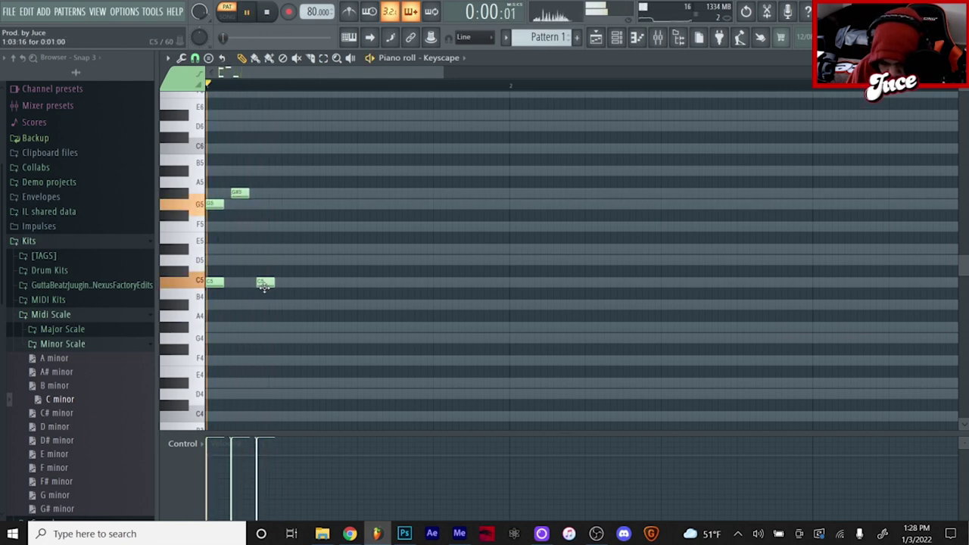
key(space)
Step: Lengthen the phrase's notes so that G5 meets G#5, the first C5 nearly meets the second, and G#5 and C5 end together
key(ctrl+a)
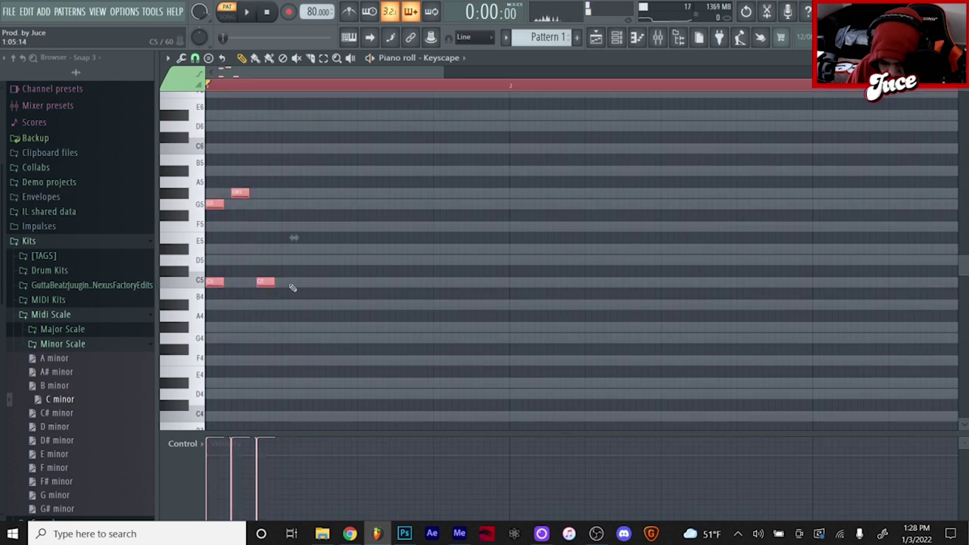
ctrl+click(306, 311)
drag(275, 285, 258, 293)
key(space)
key(space)
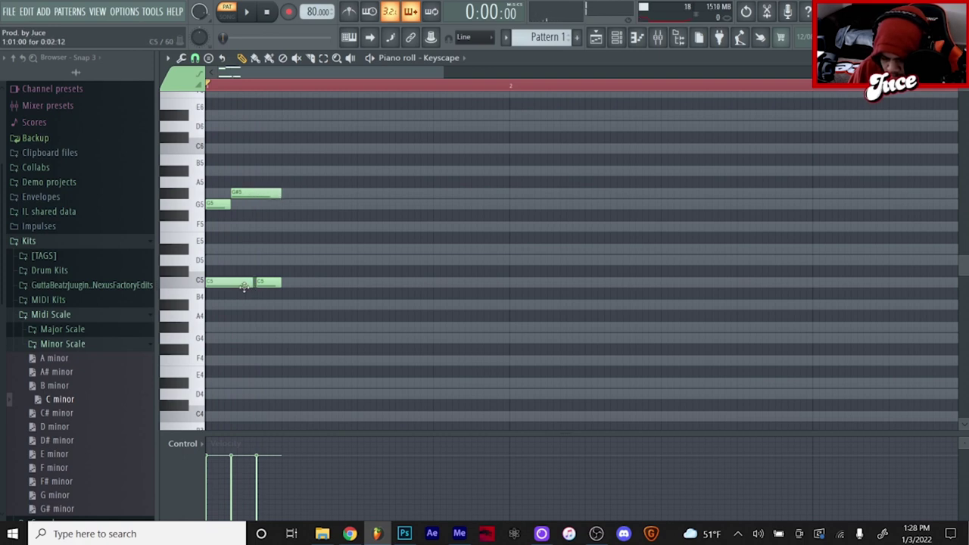
Step: Duplicate the phrase once directly after itself and play it back
key(ctrl+b)
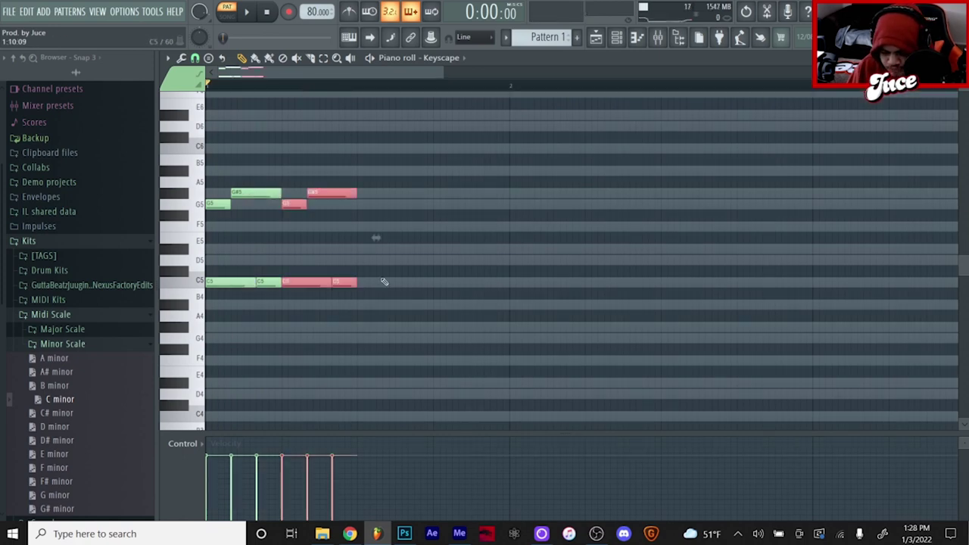
key(space)
key(space)
key(ctrl+d)
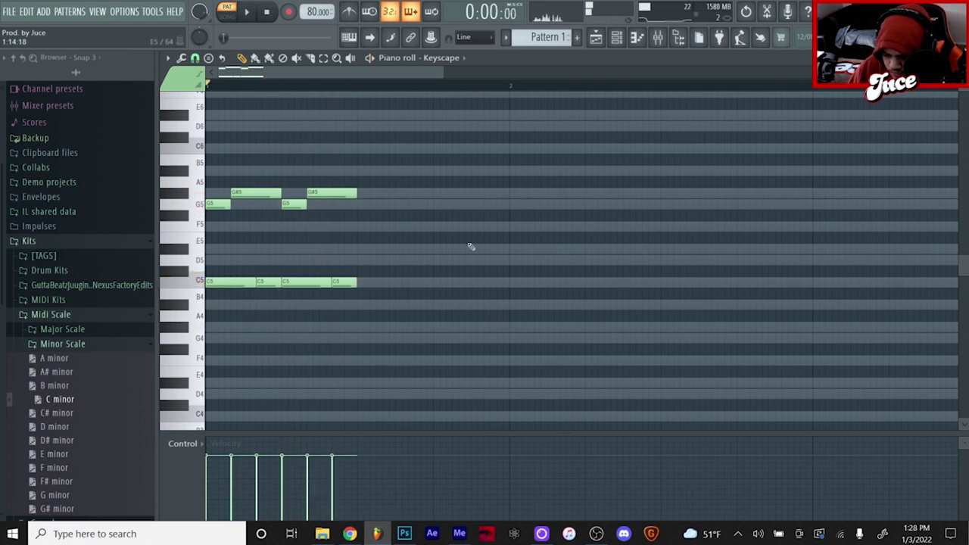
Step: Raise the last C5 note by one octave to C6 and extend the preceding C5 to fill the gap
scroll(392, 97, down, 1)
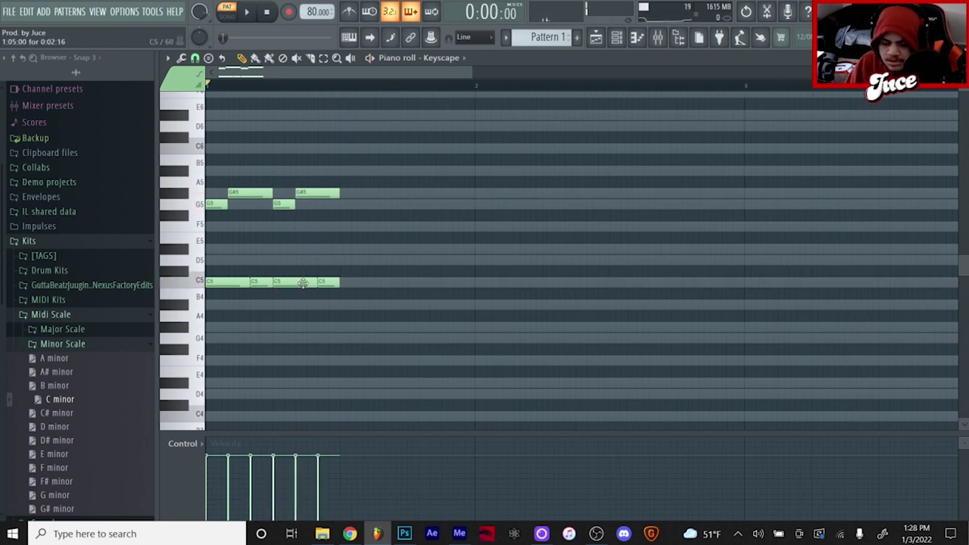
ctrl+click(335, 282)
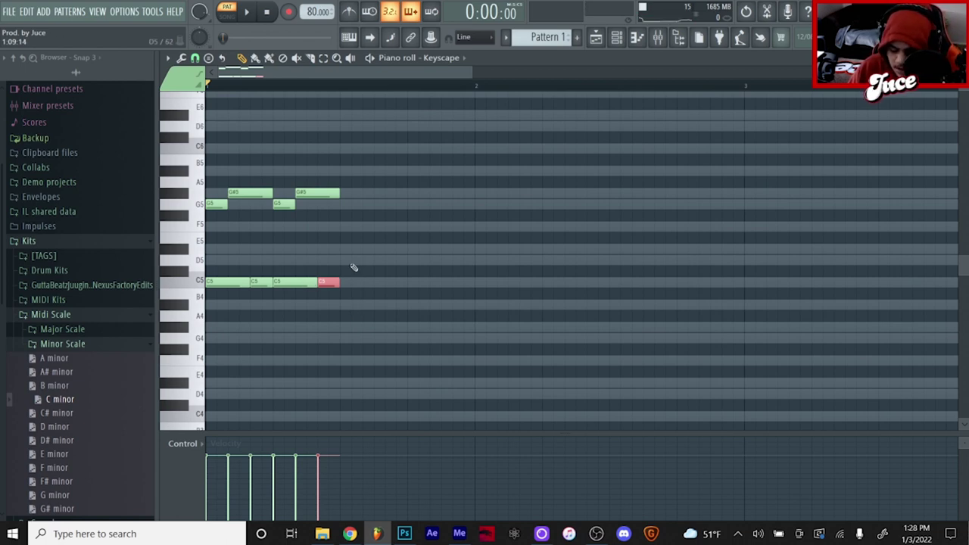
key(ctrl+Up)
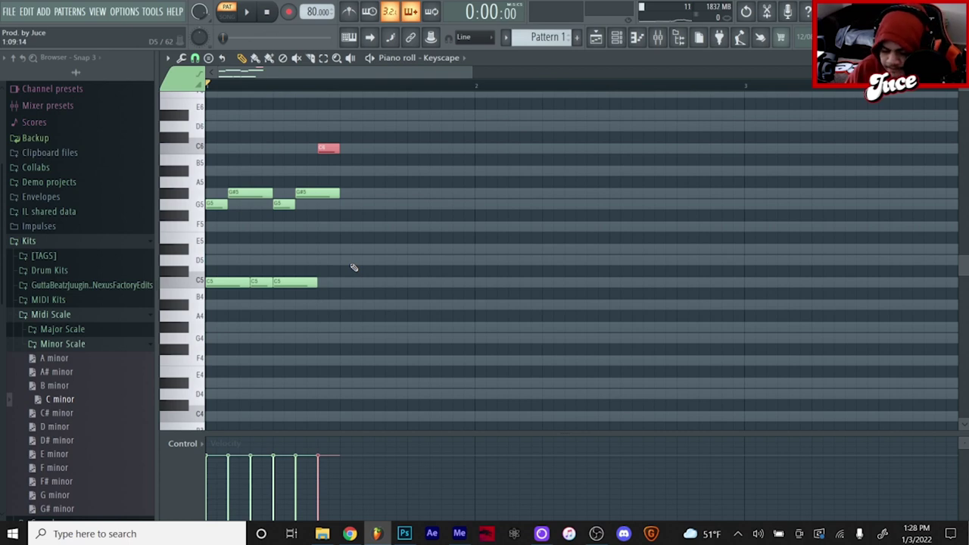
key(space)
drag(316, 284, 339, 287)
Step: Repeat the two-part phrase back to back until the Keyscape pattern fills four bars
key(ctrl+b)
key(ctrl+b)
key(ctrl+b)
key(ctrl+b)
key(ctrl+b)
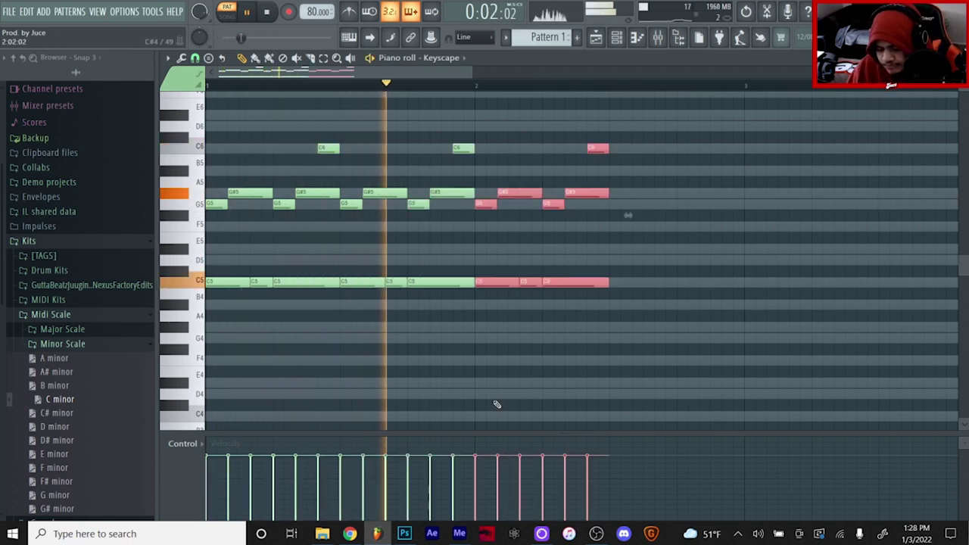
scroll(565, 87, down, 3)
key(ctrl+b)
scroll(566, 87, down, 1)
key(ctrl+b)
ctrl+click(625, 254)
key(space)
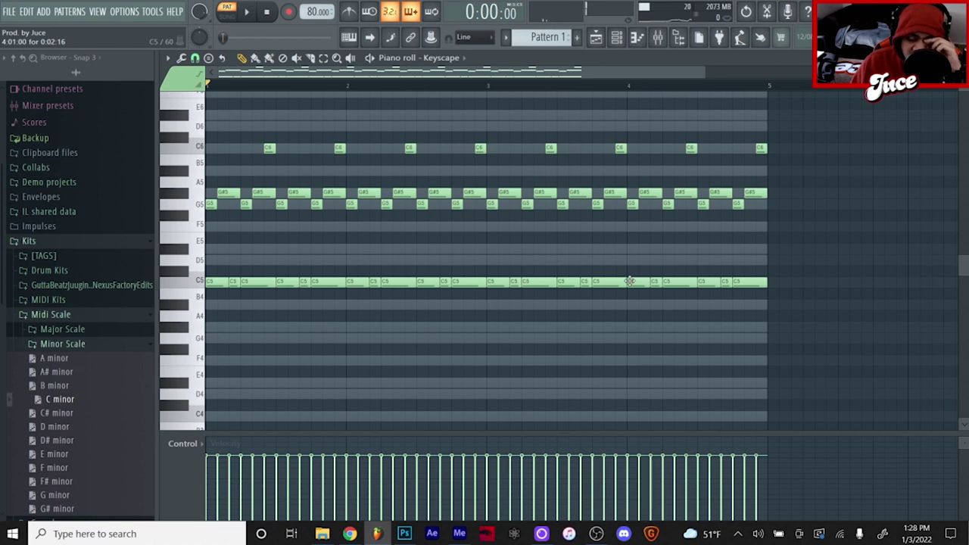
Step: Randomize the velocities of the Keyscape notes with the Randomizer's velocity level at 27%, and play the result
key(alt+r)
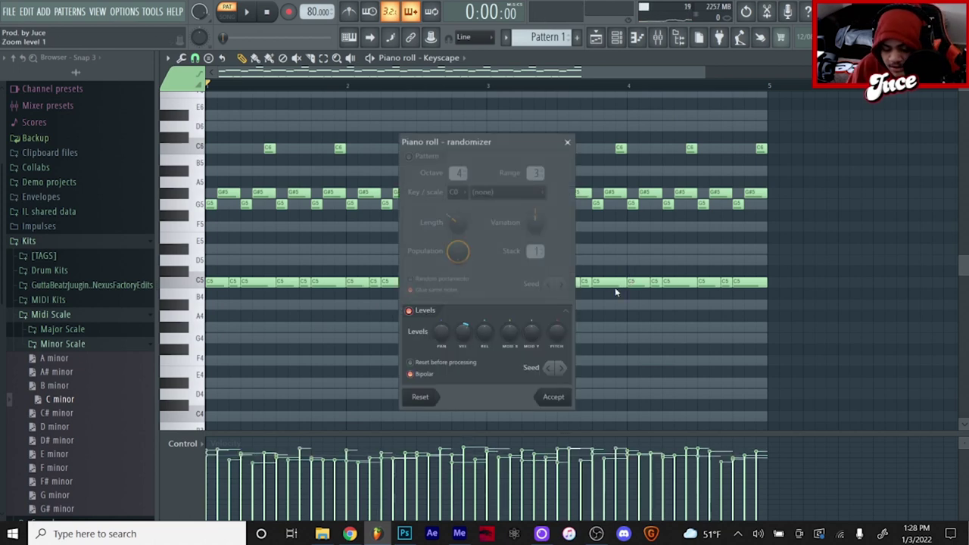
mouse_move(463, 331)
mouse_down()
mouse_move(463, 301)
mouse_move(463, 329)
mouse_up()
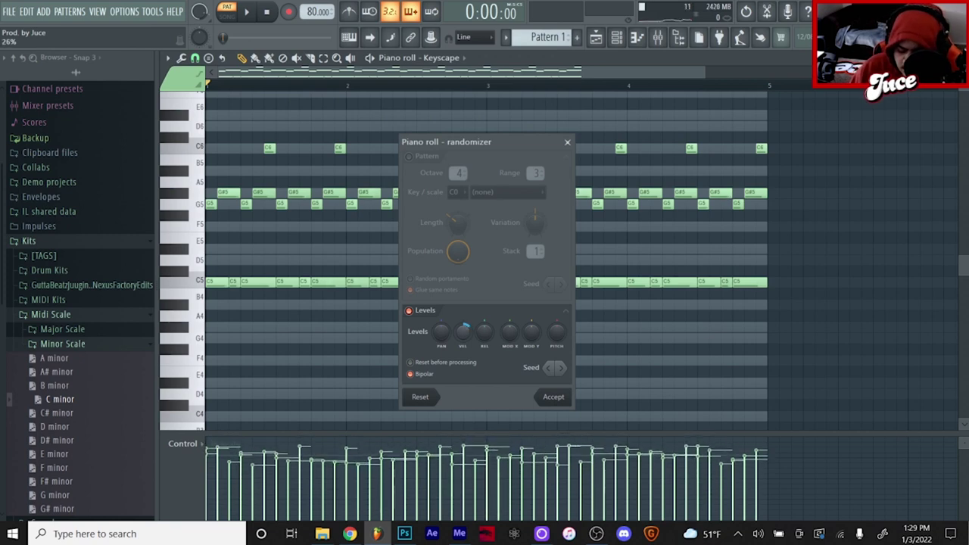
key(space)
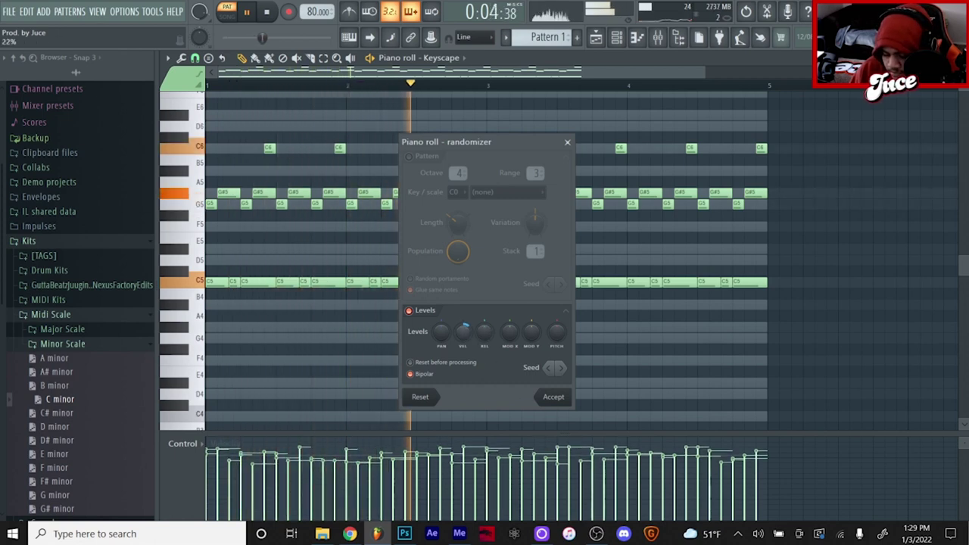
drag(463, 331, 463, 326)
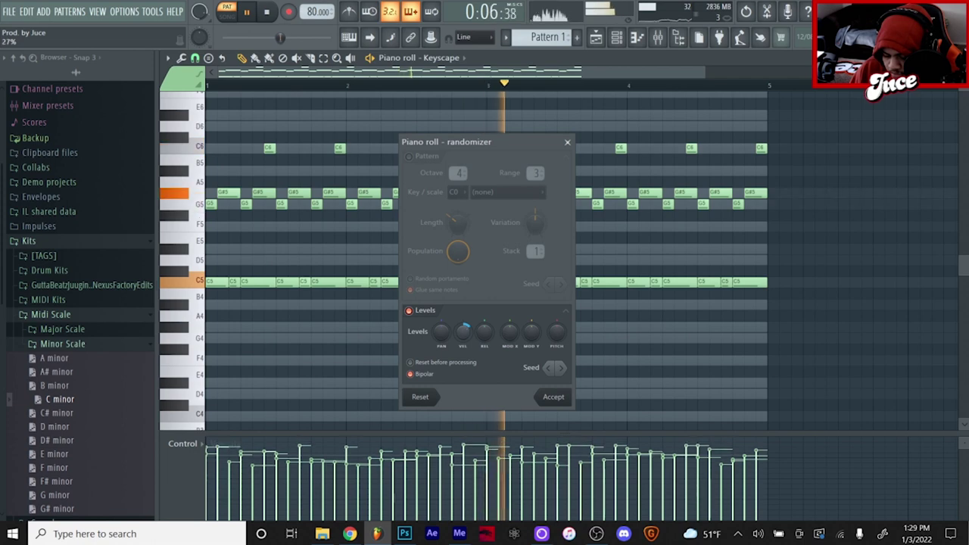
click(550, 397)
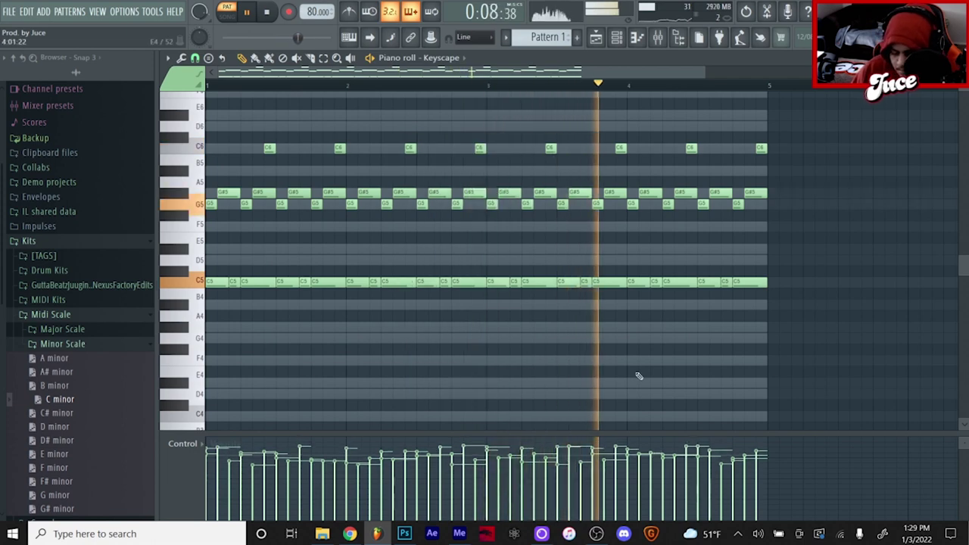
key(space)
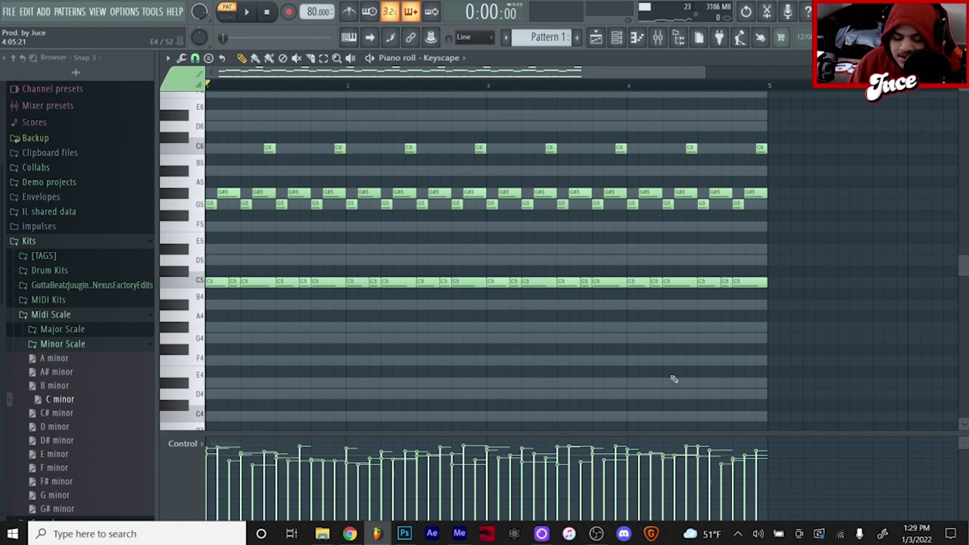
Step: Time-scale all the Keyscape notes to 50% so that the pattern spans two bars
key(ctrl+a)
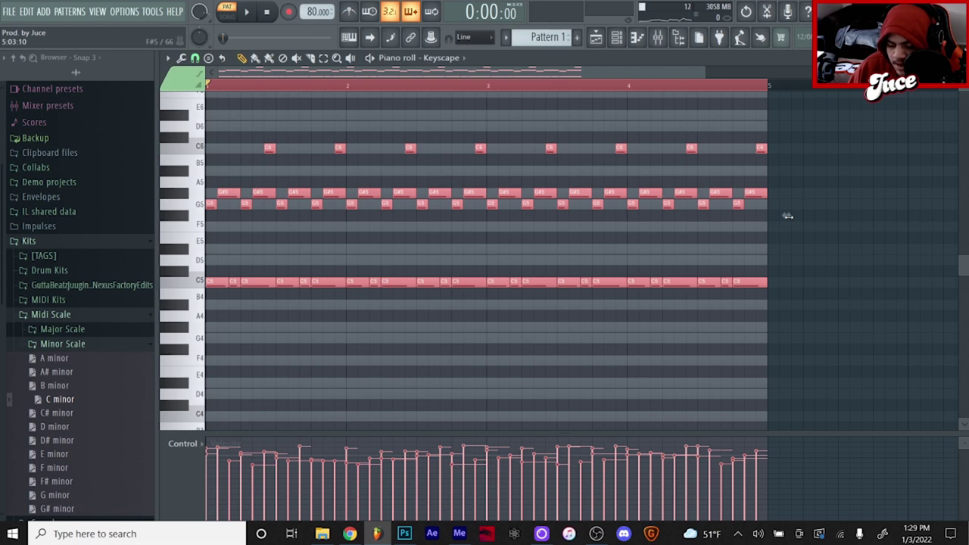
drag(788, 216, 505, 216)
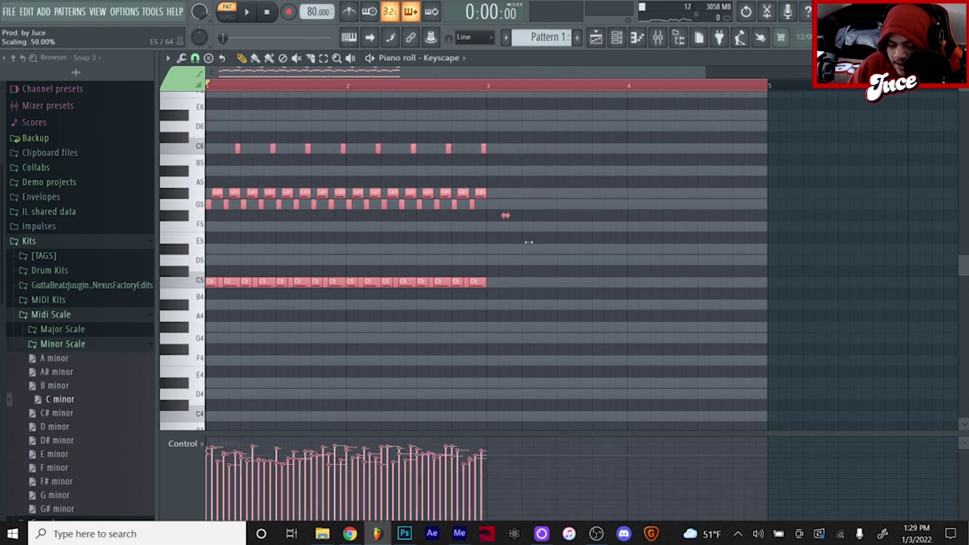
ctrl+click(479, 88)
Step: Add HalfTime to the first effect slot of Insert 1, the mixer track for Keyscape
click(617, 38)
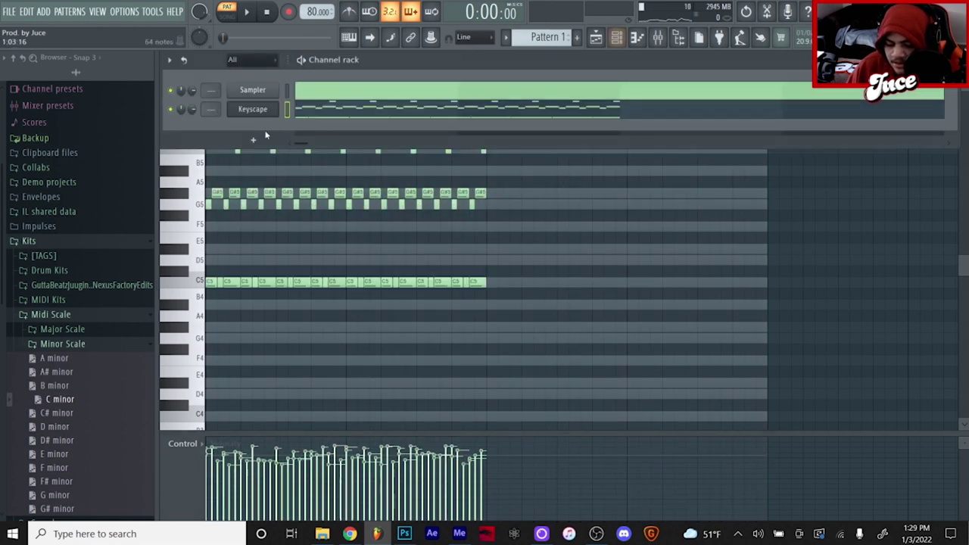
click(657, 39)
click(854, 96)
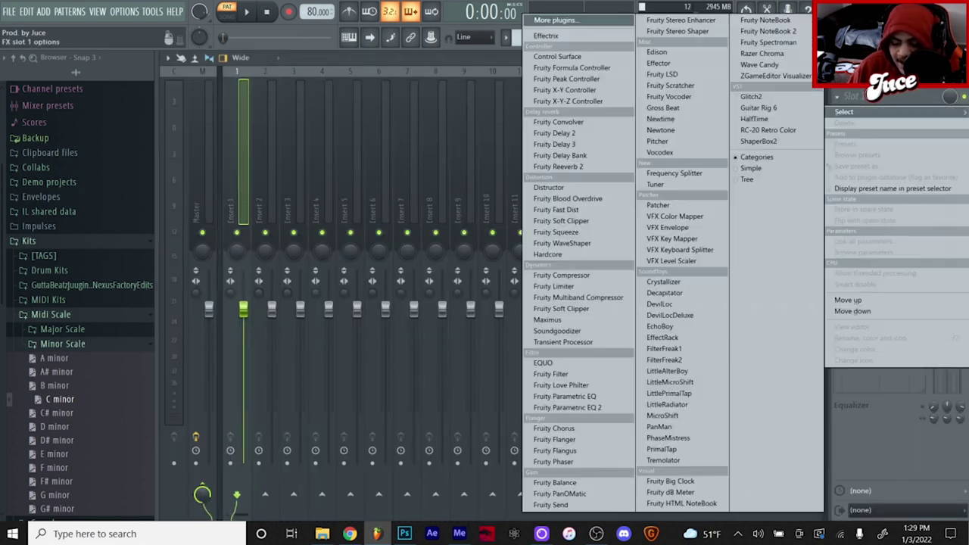
click(755, 119)
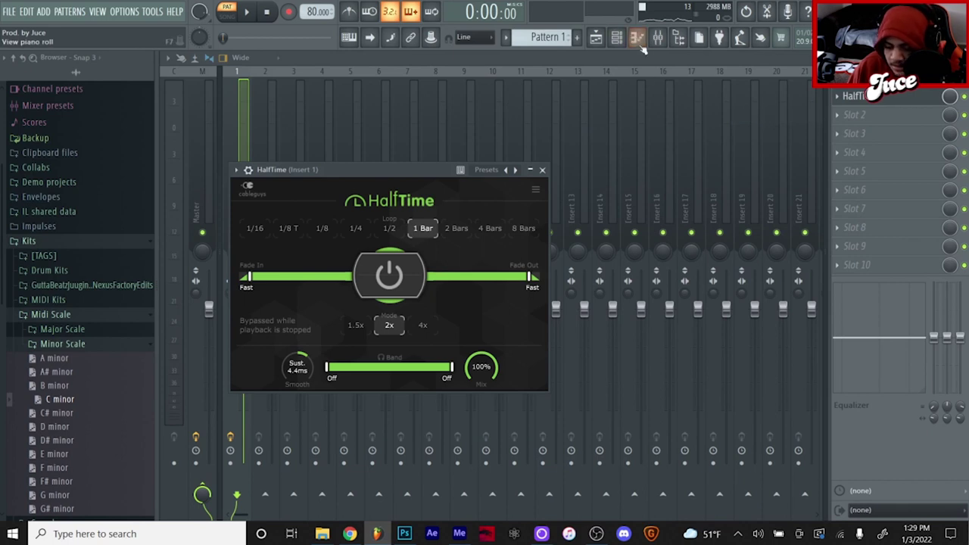
Step: Play the melody through HalfTime and transpose all the Keyscape notes up one octave
click(642, 38)
key(space)
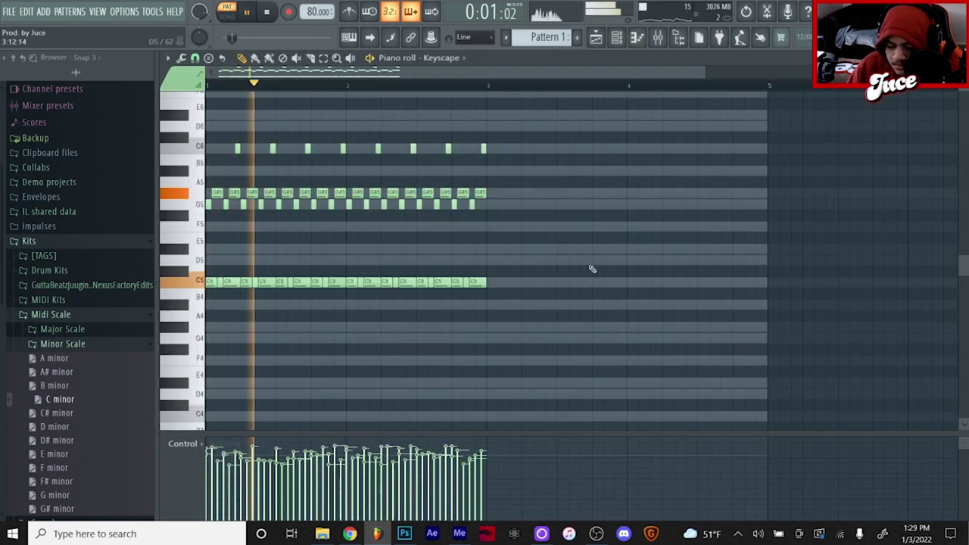
key(space)
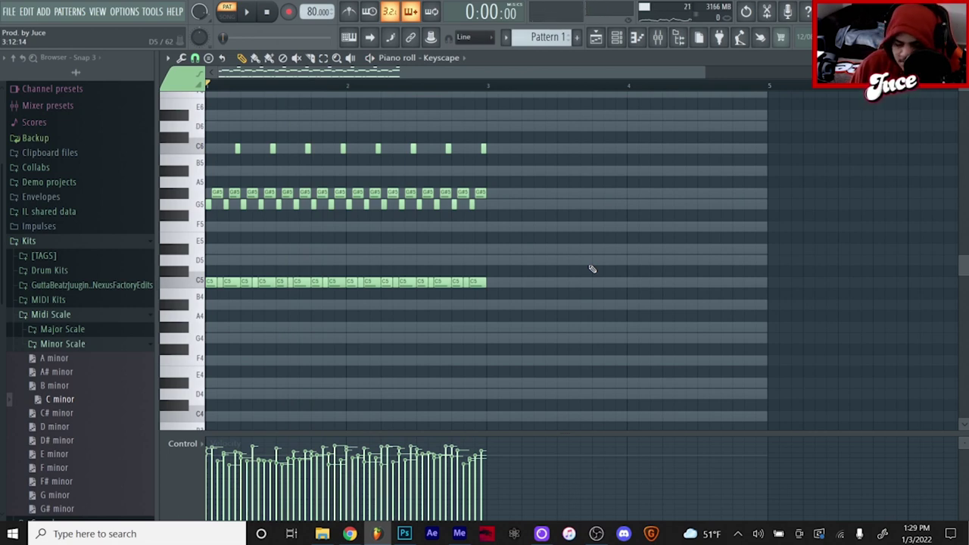
key(space)
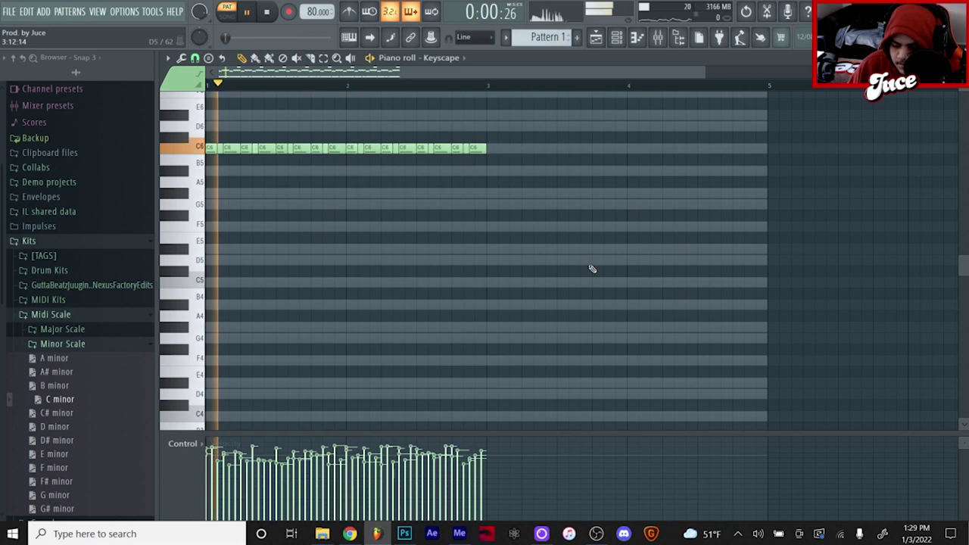
Step: Add Fruity Reeverb 2 to the second effect slot of mixer Insert 1
click(658, 38)
click(854, 114)
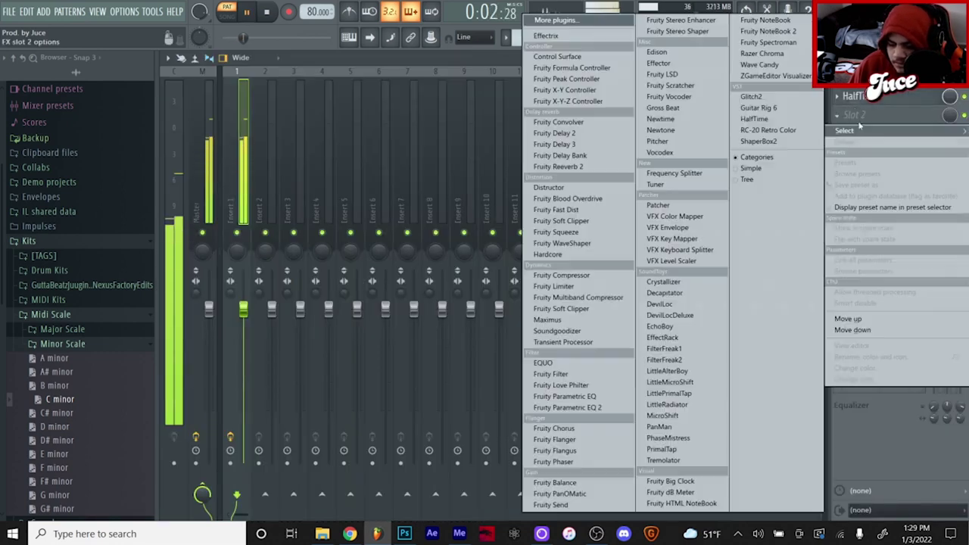
click(582, 170)
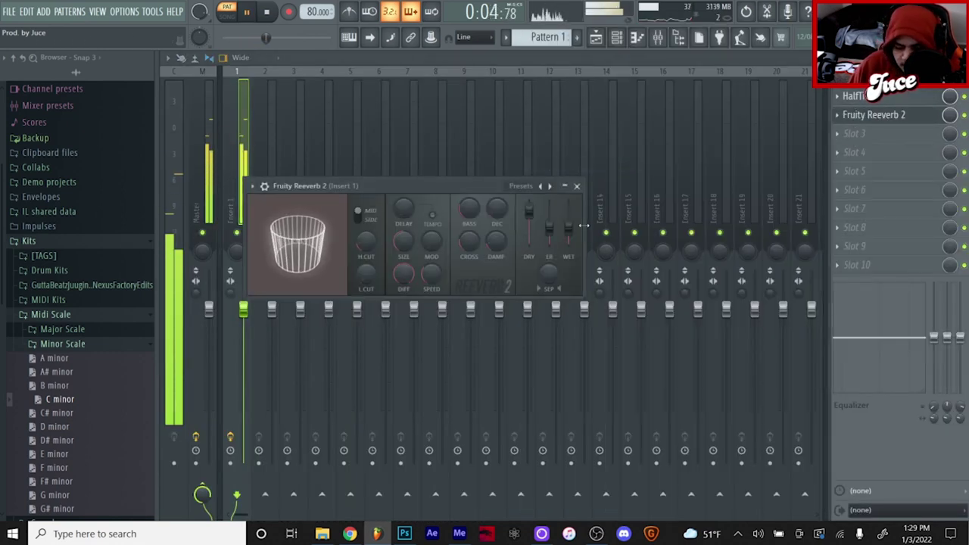
key(space)
click(636, 44)
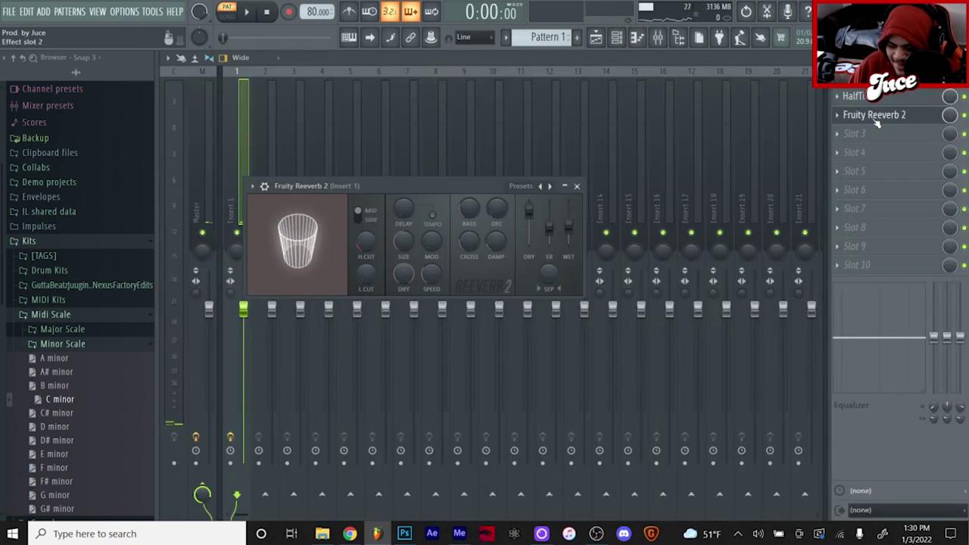
Step: Add Fruity Parametric EQ 2 to the third effect slot of Insert 1 while the melody plays
key(space)
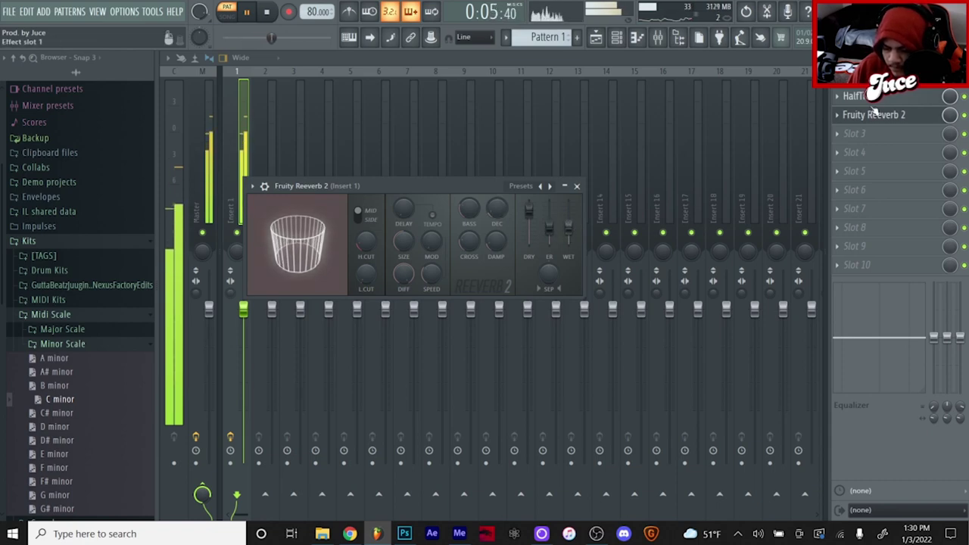
click(855, 135)
click(567, 408)
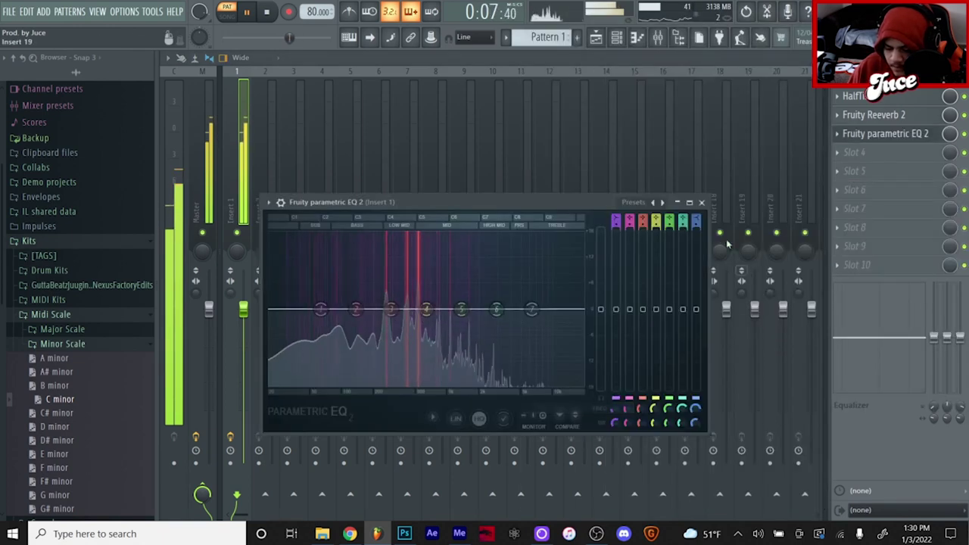
Step: Turn band 1 of Insert 1's Parametric EQ 2 into a steep high-pass and adjust its cutoff, starting playback to hear it
key(space)
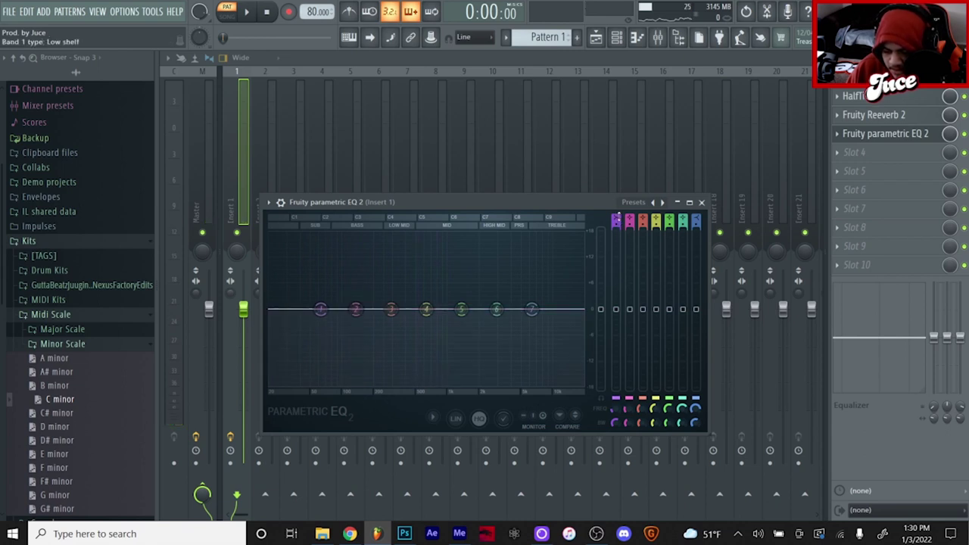
scroll(618, 217, down, 1)
scroll(616, 217, up, 1)
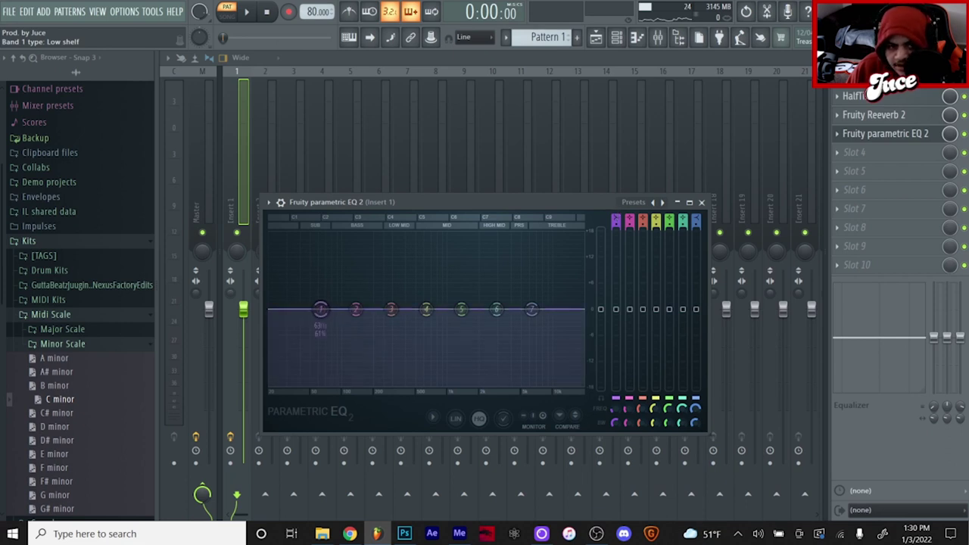
scroll(616, 218, down, 1)
scroll(617, 218, down, 1)
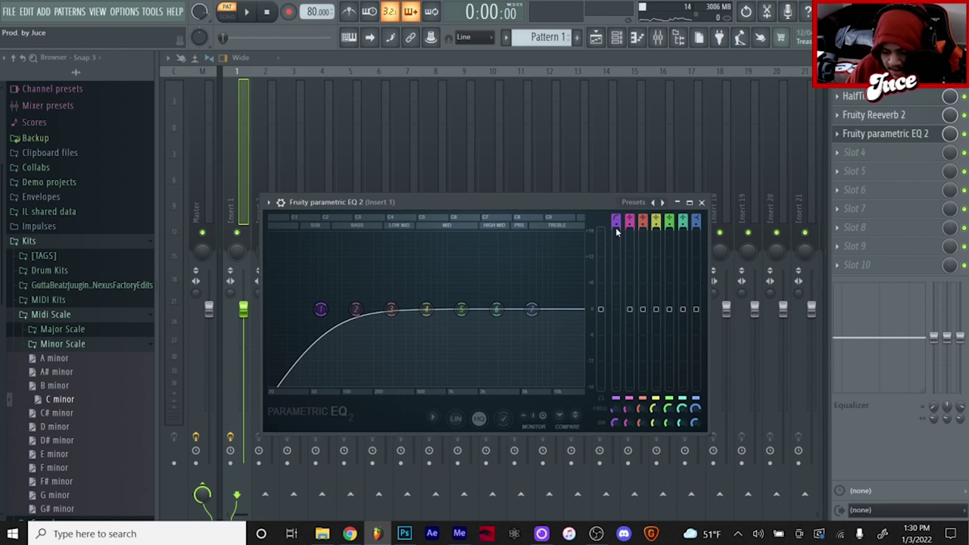
scroll(616, 224, up, 4)
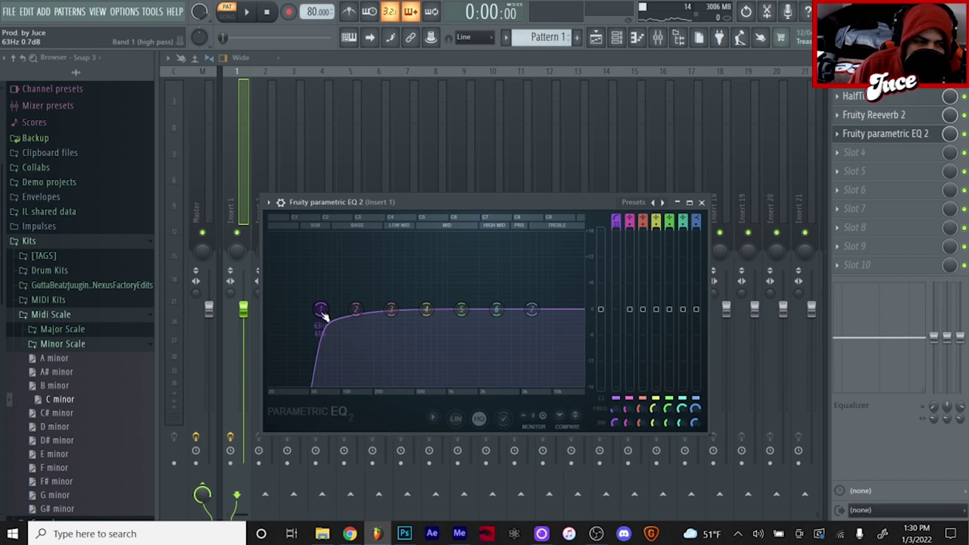
drag(324, 316, 340, 308)
key(space)
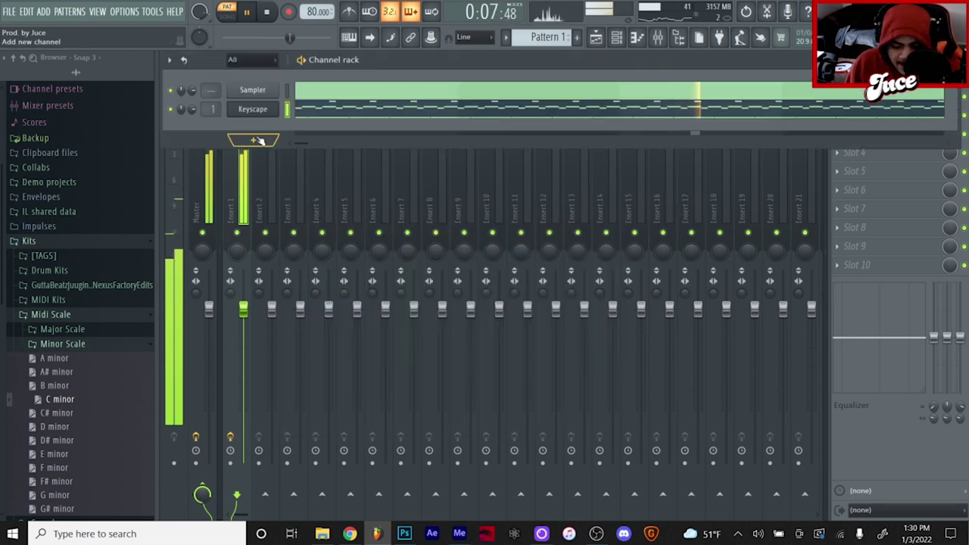
Step: Add a reFX Nexus channel, open its empty piano roll and stop playback
click(258, 140)
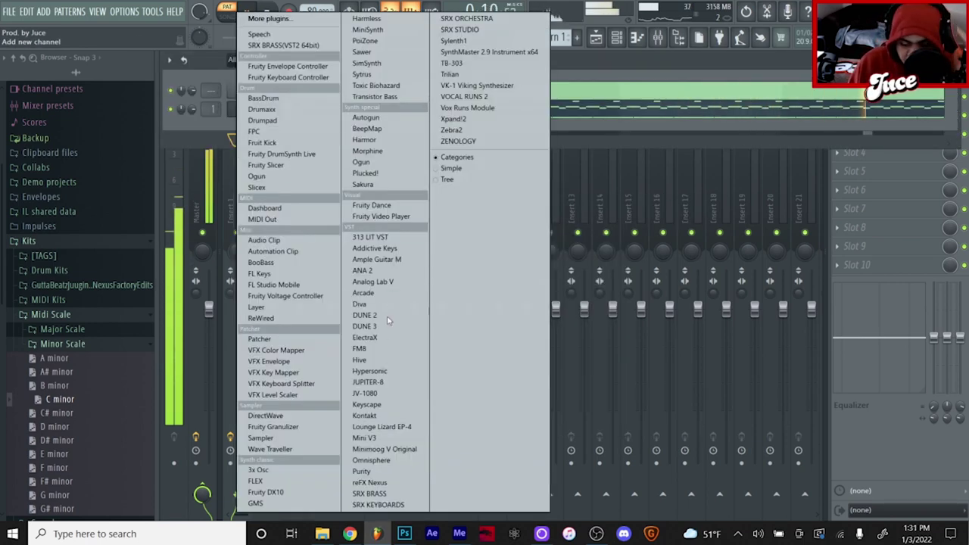
click(370, 483)
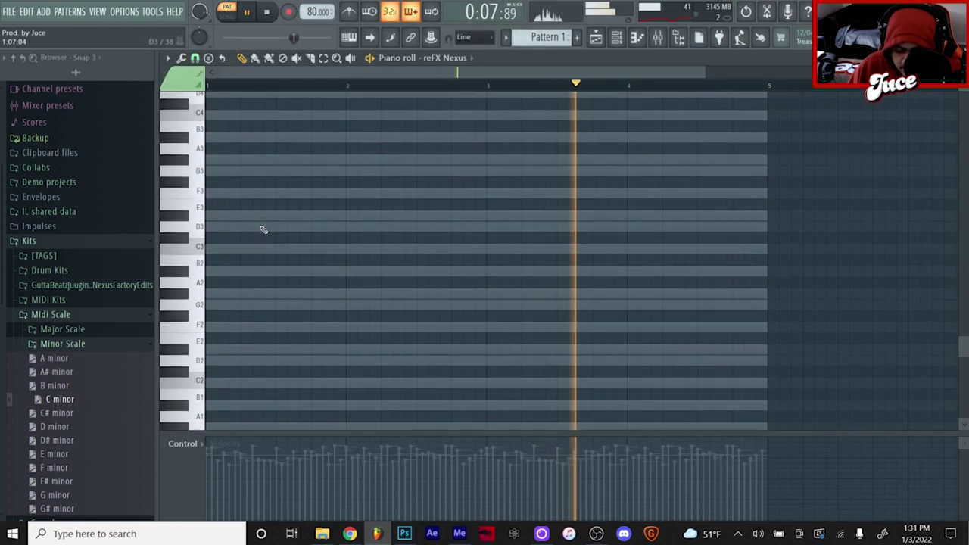
key(space)
Step: Draw a C2 note at the start of bar 1 and stretch it to past the middle of bar 2
click(216, 383)
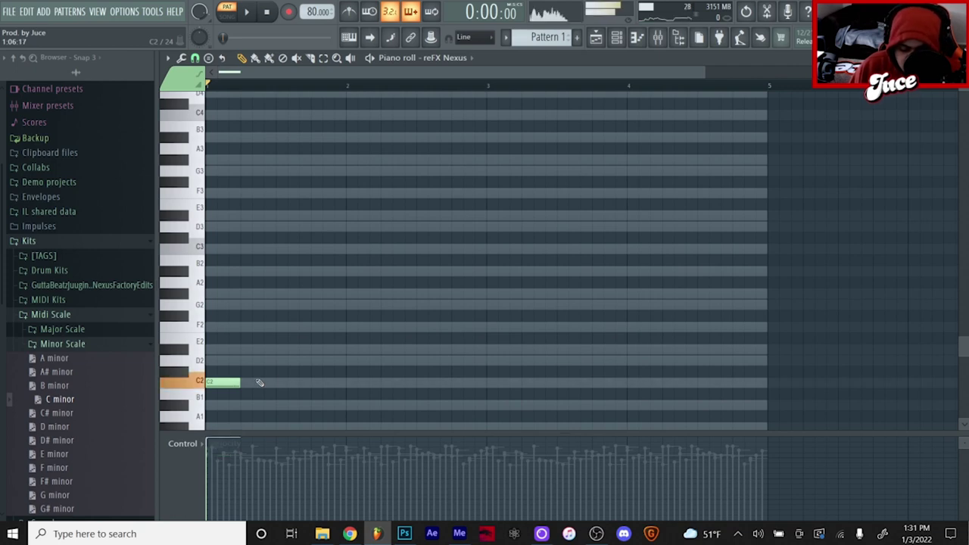
key(space)
key(space)
drag(223, 456, 221, 375)
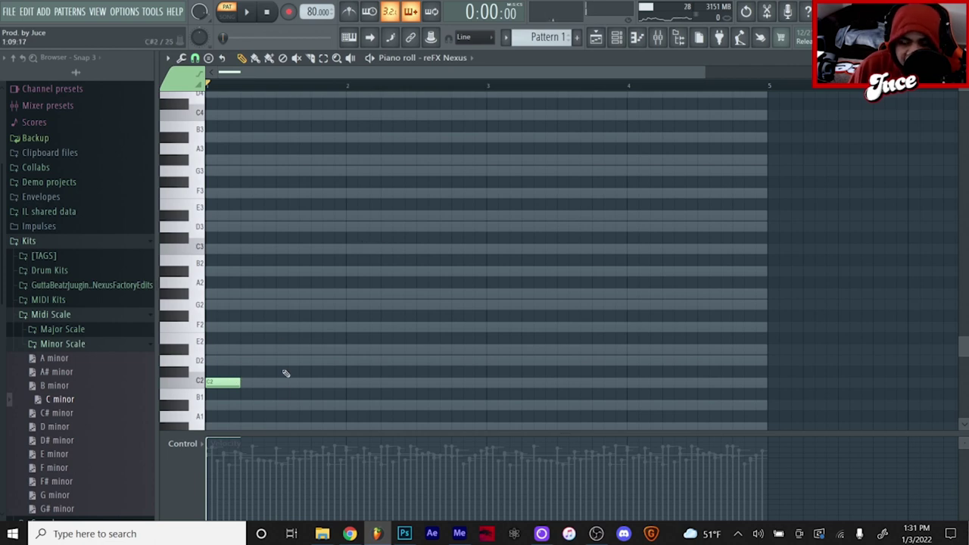
drag(242, 392, 428, 414)
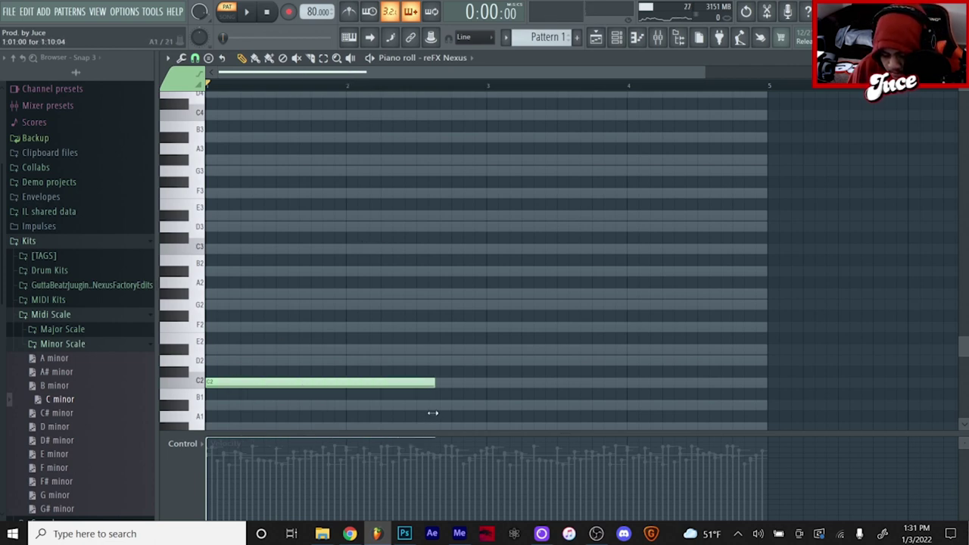
Step: Add a G2 note after C2 and a D#2 note at bar 3, and trim the overlaps with Quick legato
click(445, 306)
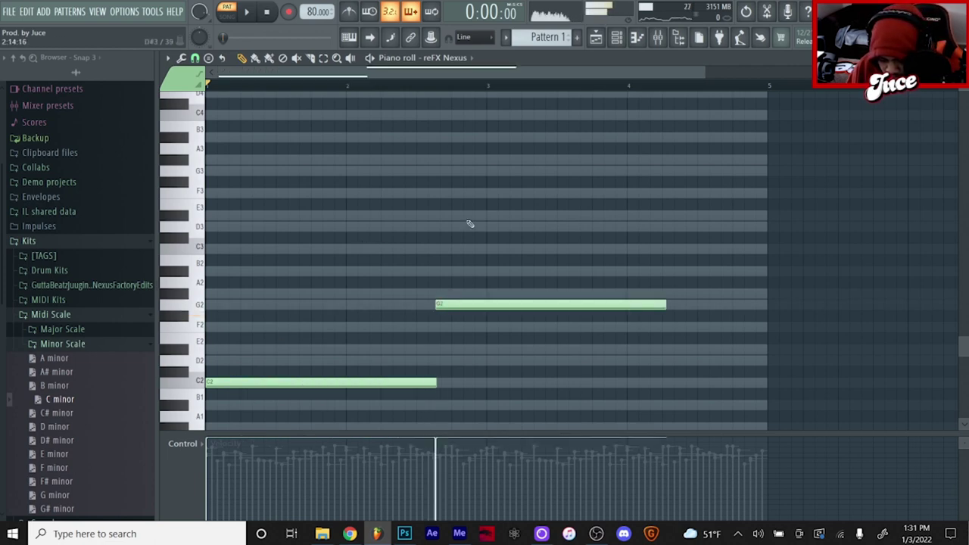
scroll(432, 79, up, 3)
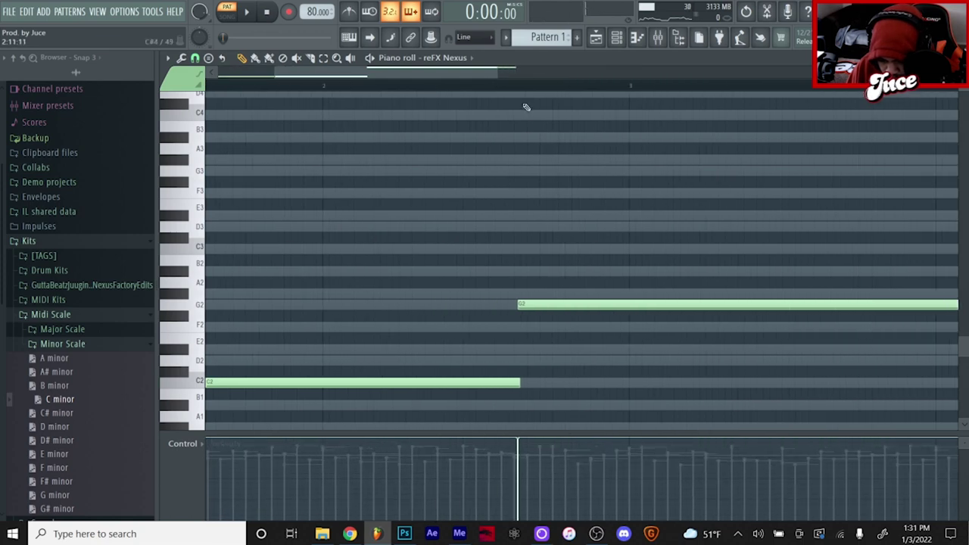
scroll(526, 106, down, 3)
scroll(239, 72, down, 2)
click(522, 218)
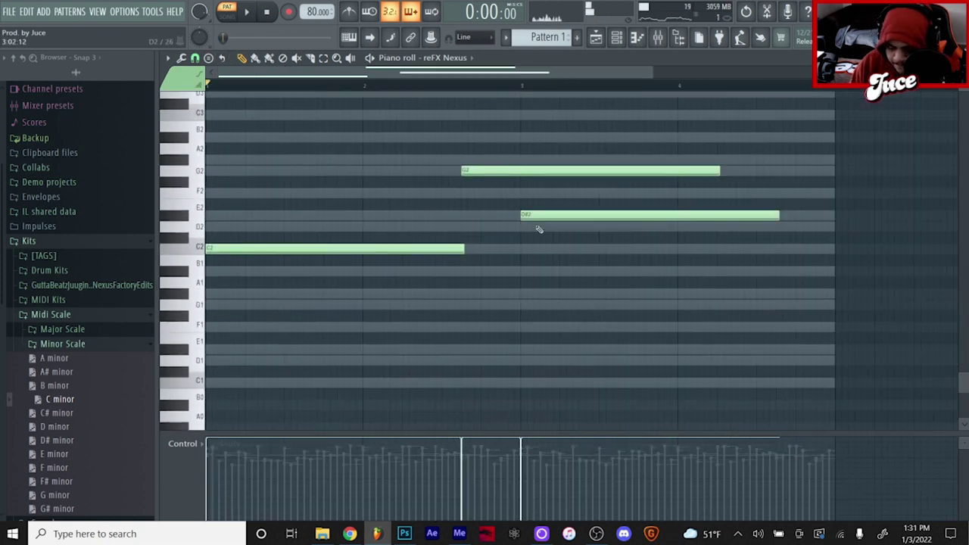
key(ctrl+l)
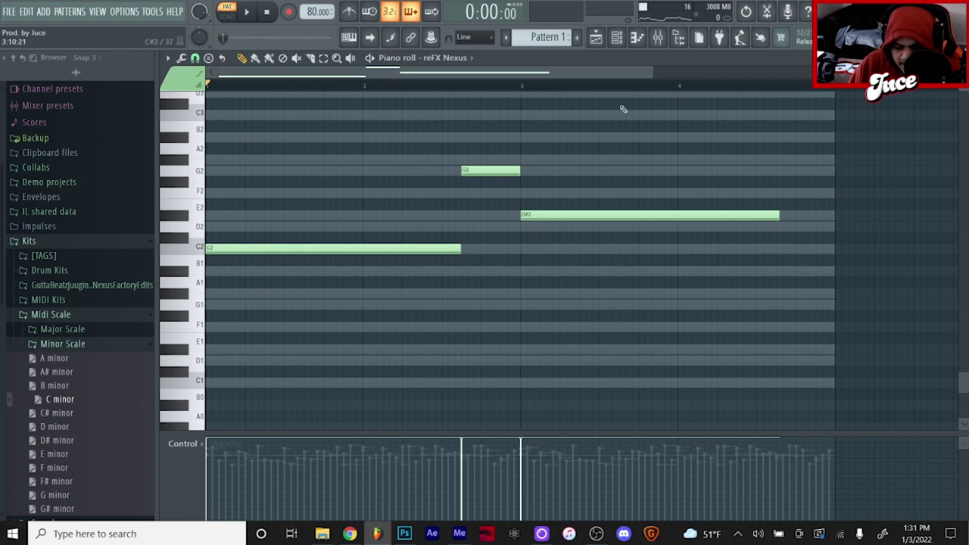
Step: Delete the D#2 note and duplicate the C2 and G2 bass phrase into bars 3 and 4
right_click(547, 217)
key(space)
key(ctrl+b)
key(ctrl+d)
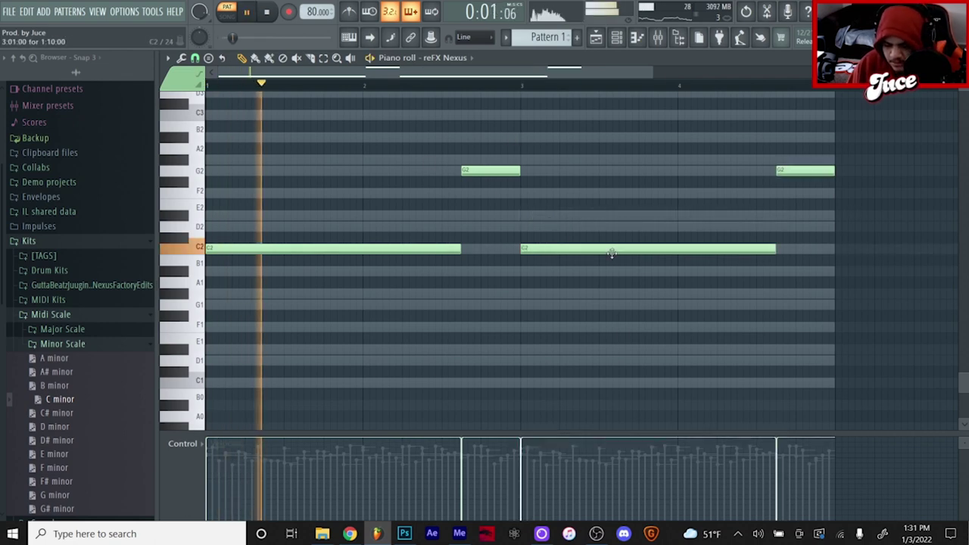
Step: Lower the reFX Nexus channel volume and route the channel to mixer Insert 2
click(597, 36)
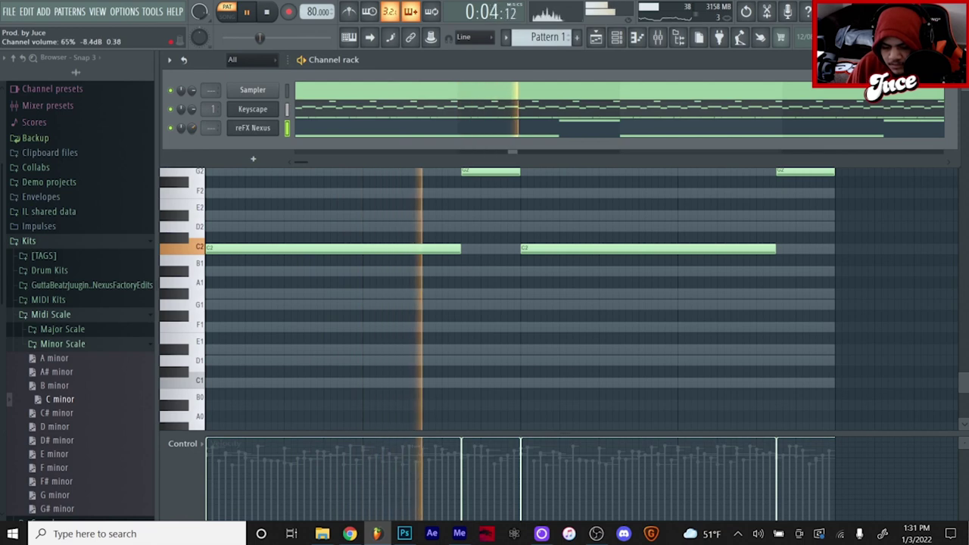
drag(195, 129, 195, 141)
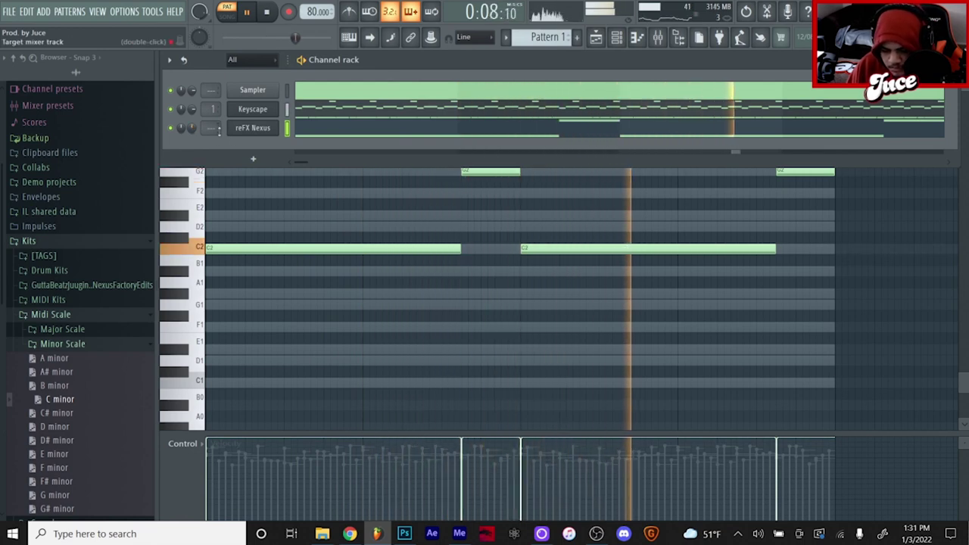
click(657, 37)
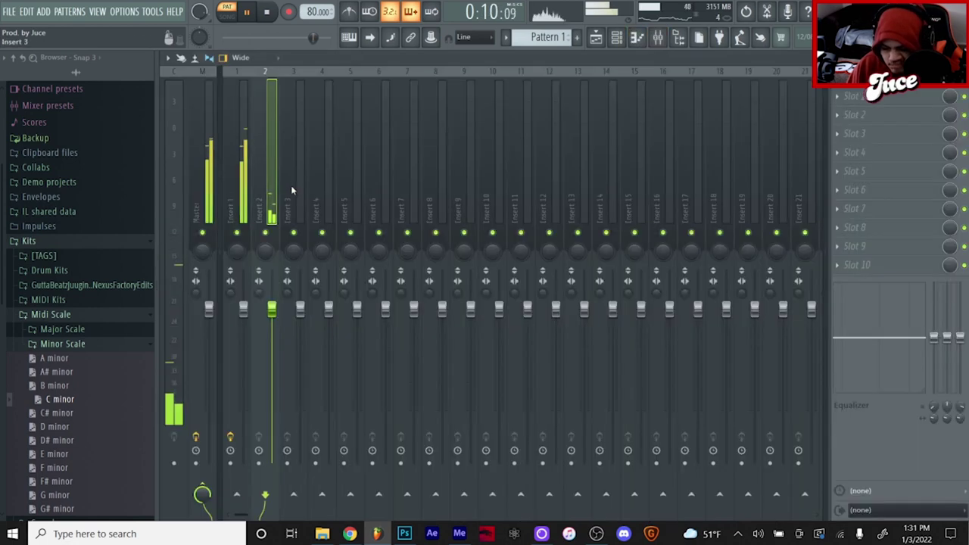
Step: Add Fruity Parametric EQ 2 with a steep high-pass on band 1 to Insert 2's first slot, and set the reFX Nexus volume to 45%
click(867, 96)
click(575, 397)
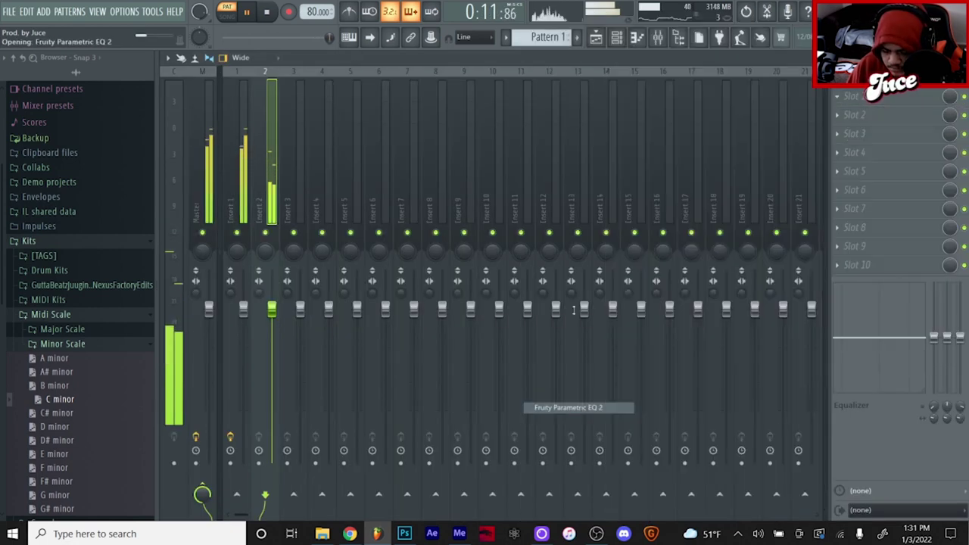
click(615, 40)
drag(326, 309, 324, 309)
drag(192, 128, 193, 131)
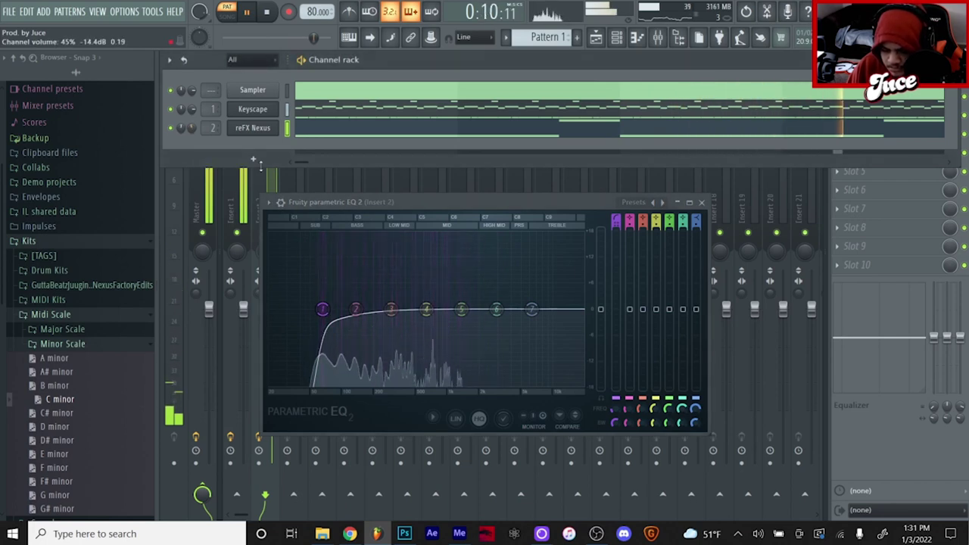
Step: Clone the reFX Nexus channel and choose the Classical preset category in the copy
right_click(257, 126)
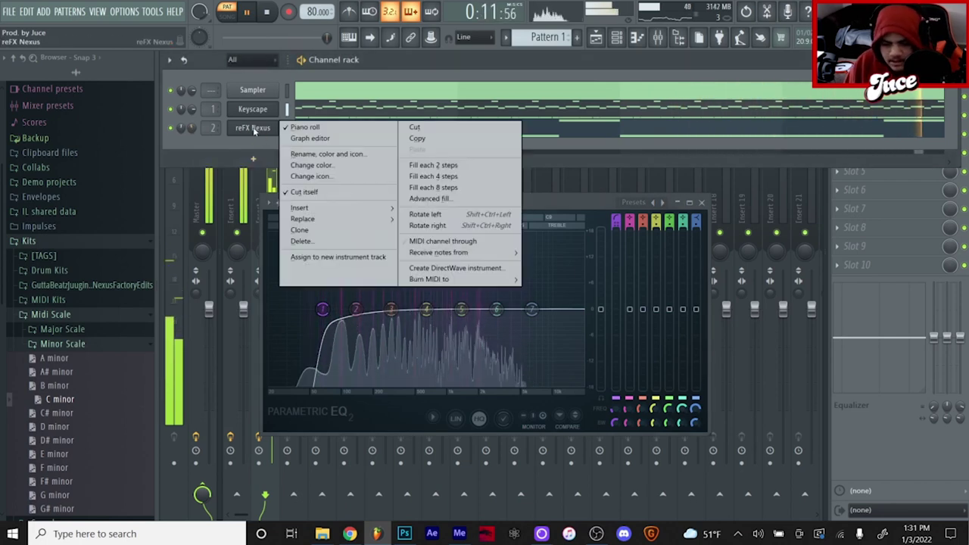
click(334, 230)
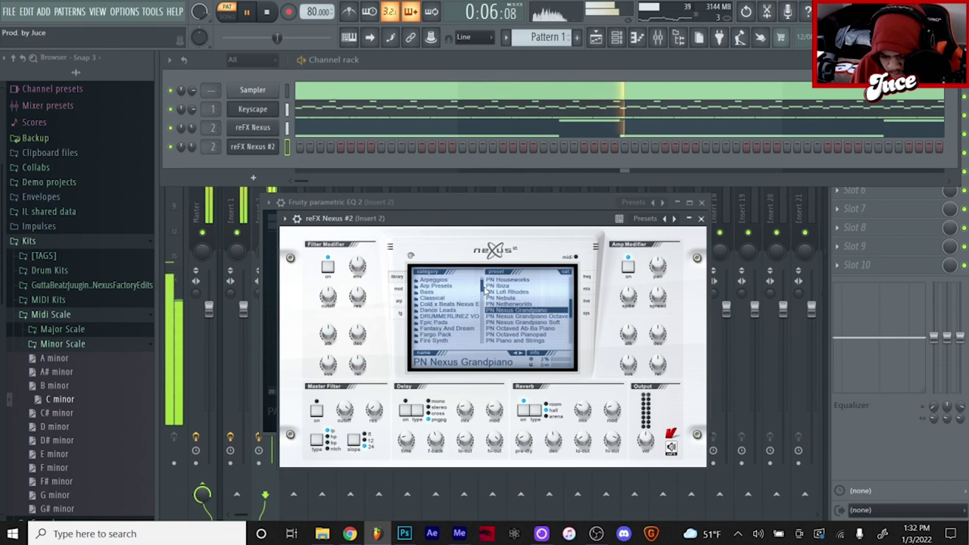
click(458, 298)
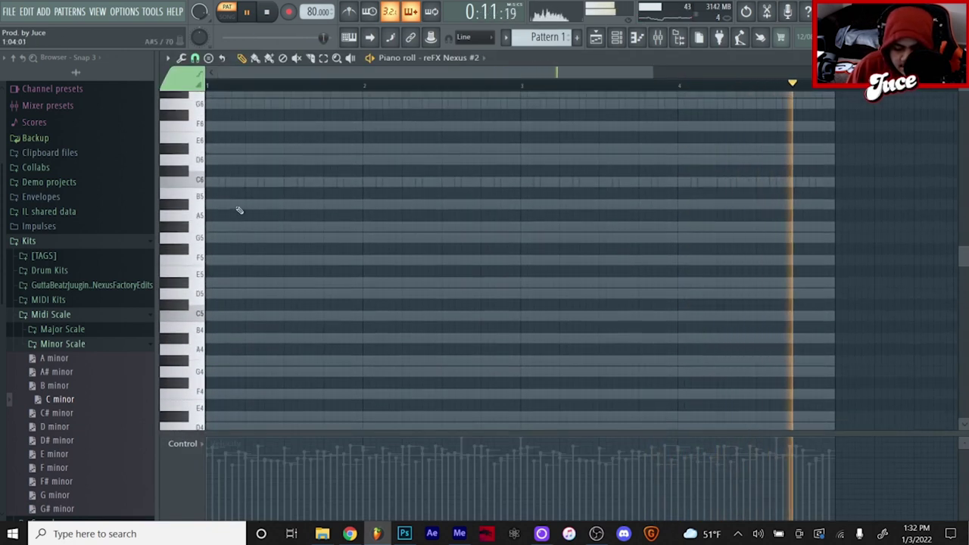
Step: Draw a four-note melody of G5, C5, G#5 and F5 across bars 1 and 2 for reFX Nexus #2
click(221, 236)
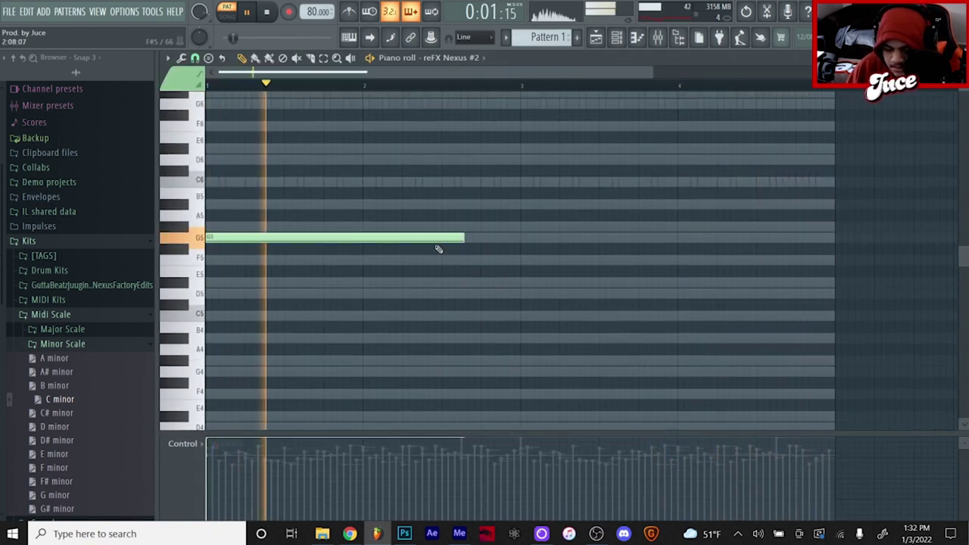
click(318, 315)
right_click(321, 315)
click(324, 313)
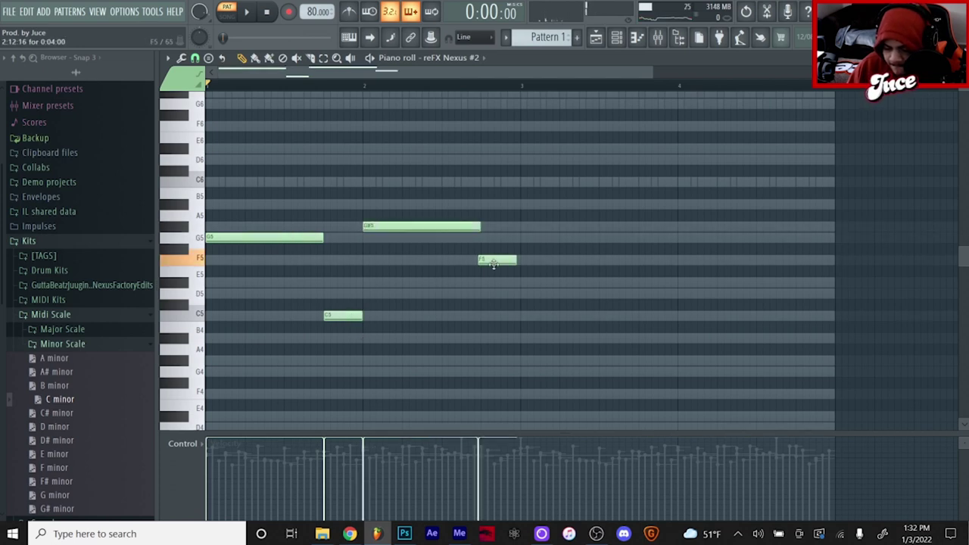
Step: Duplicate the four-note melody into bars 3 and 4 and play it back
key(space)
key(ctrl+b)
ctrl+click(761, 320)
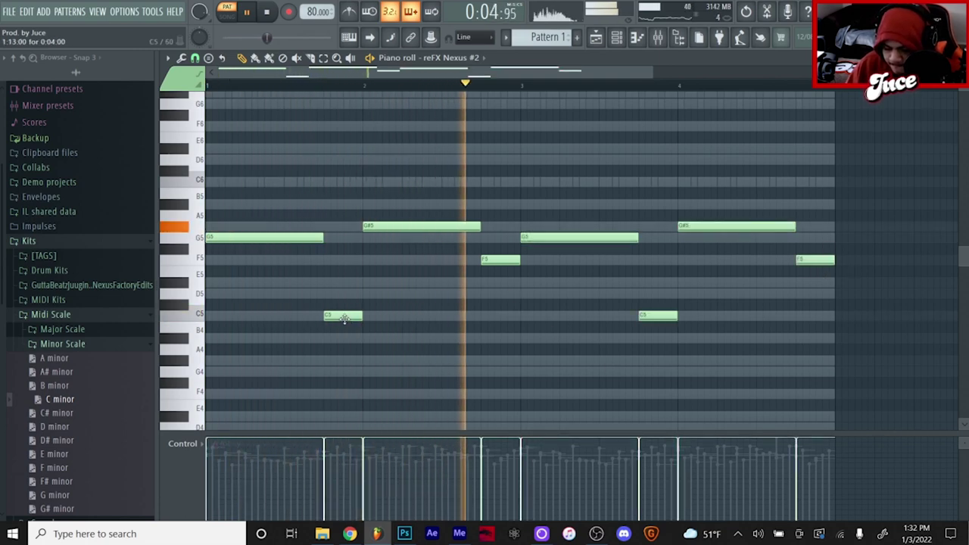
Step: Start C5 and F5 earlier with shortened notes before them, and replace the copy in bars 3 and 4 with this revised melody
key(space)
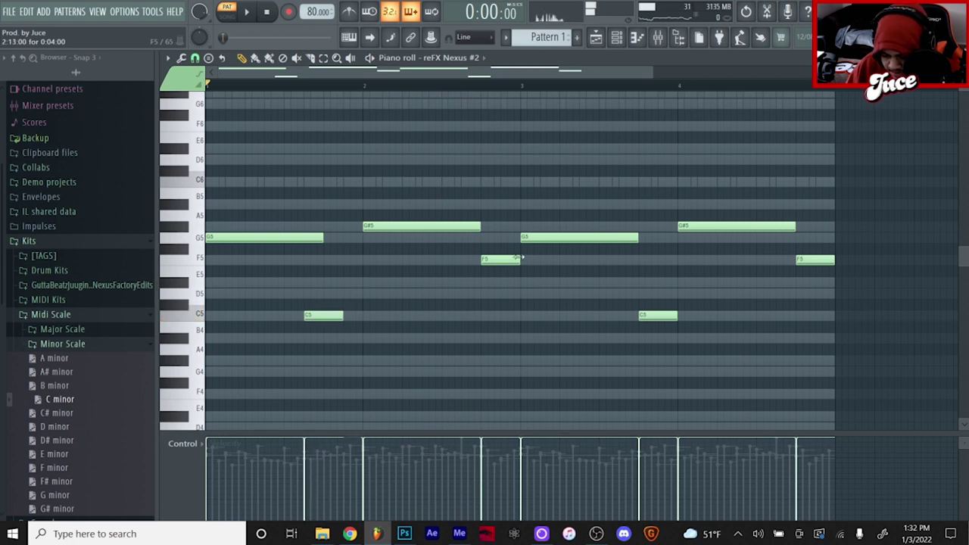
drag(849, 185, 639, 367)
key(Delete)
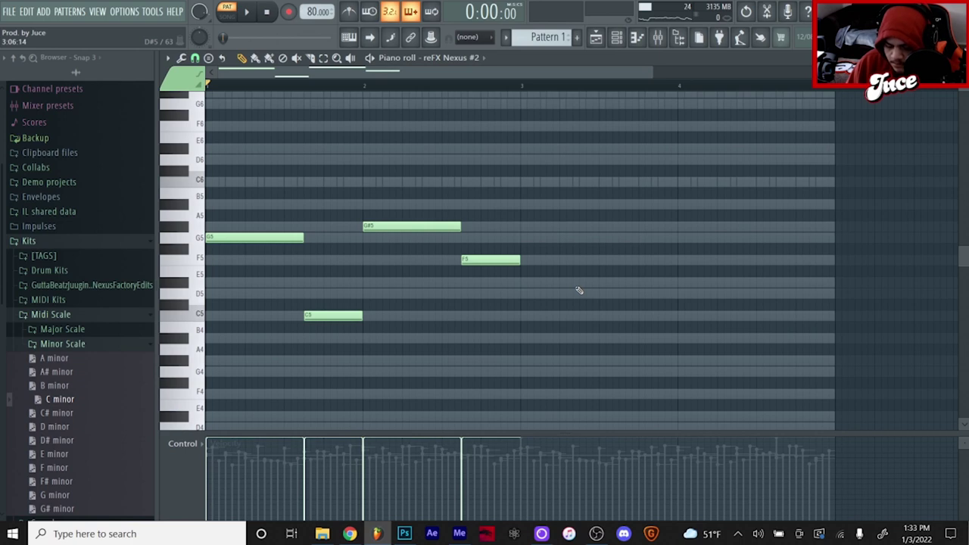
key(ctrl+z)
key(space)
Step: Raise the melody's last note in bar 4 to A#5 during playback, trying C6 first
drag(801, 259, 798, 182)
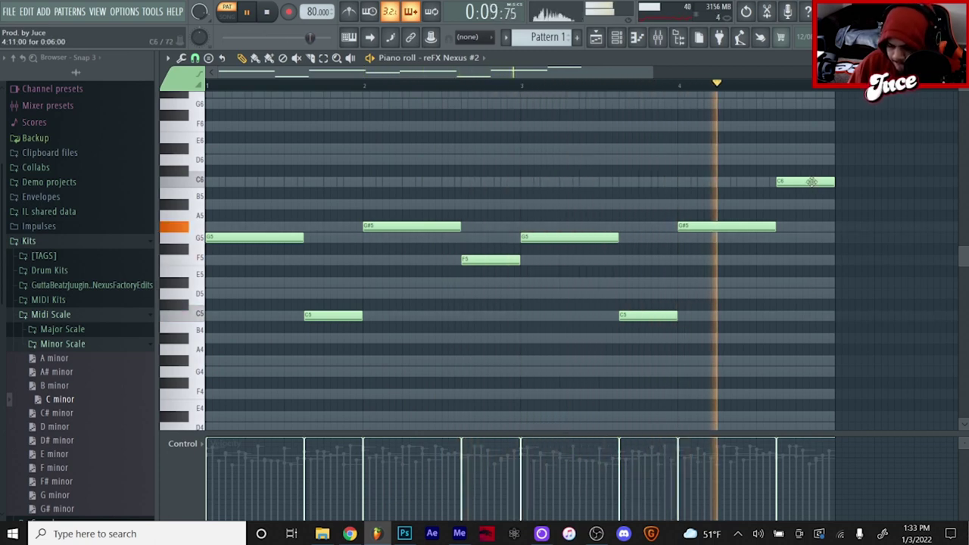
drag(810, 181, 811, 210)
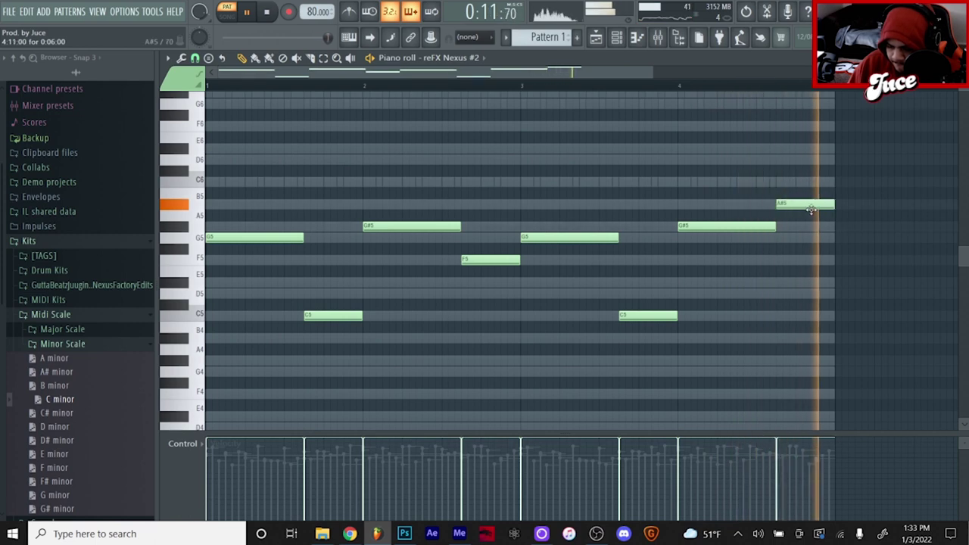
key(space)
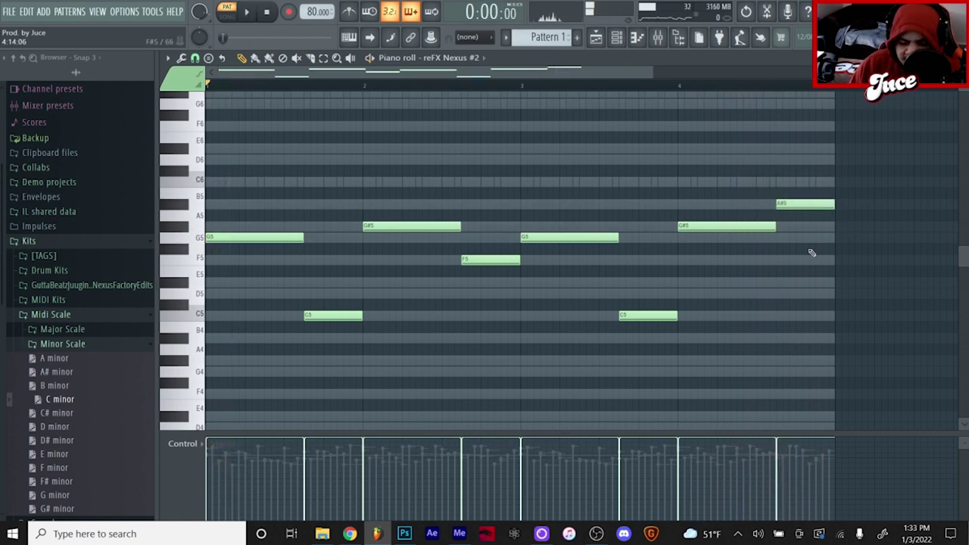
Step: Transpose all reFX Nexus #2 melody notes up one octave and play the pattern with the channel rack open
key(ctrl+Up)
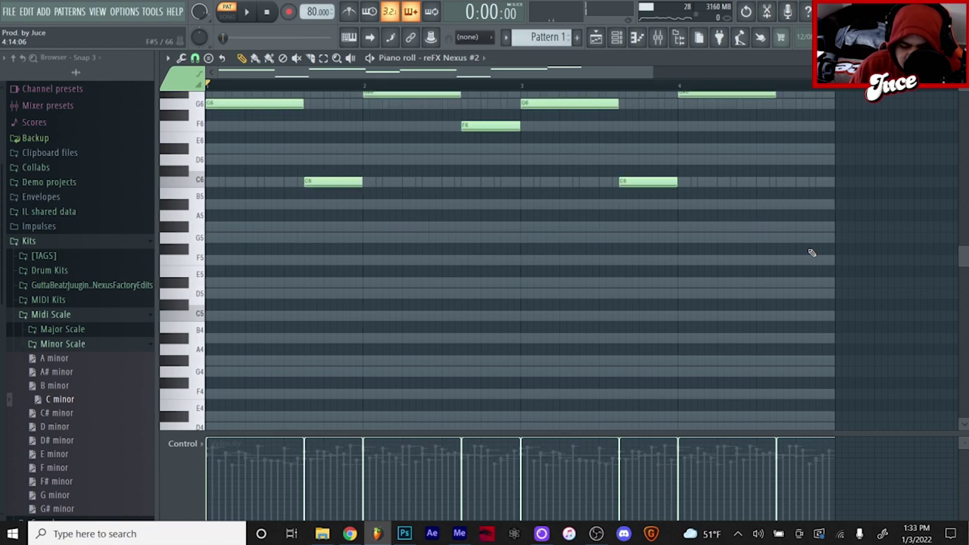
scroll(680, 270, up, 4)
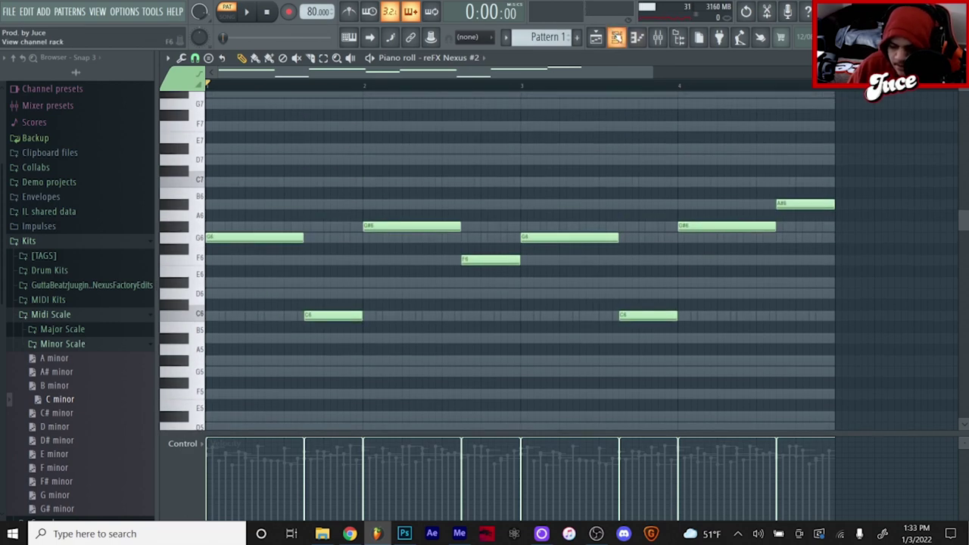
click(616, 37)
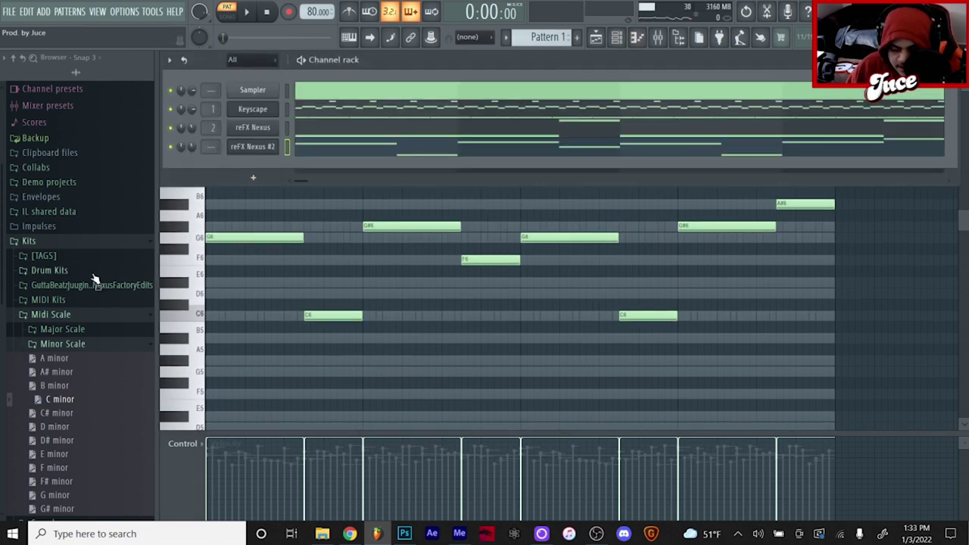
key(space)
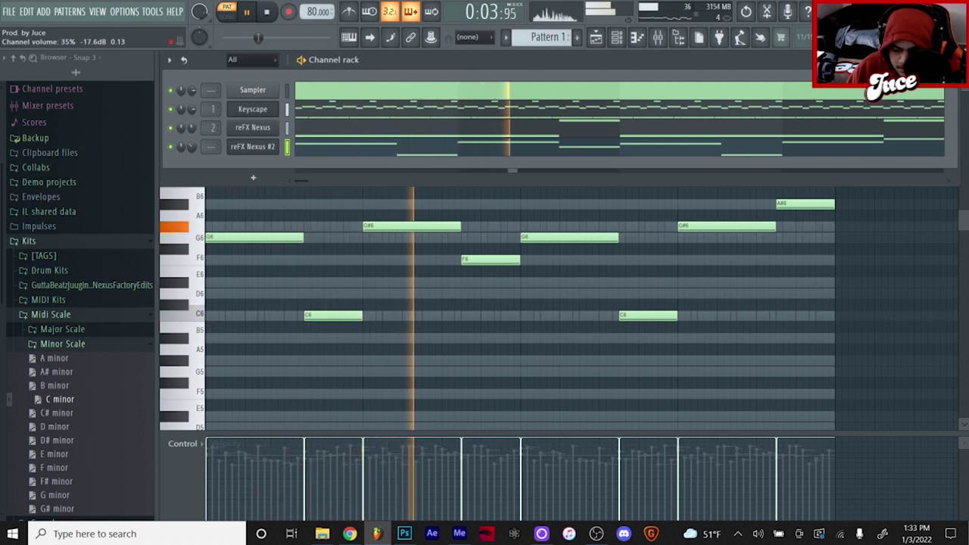
Step: Add a 313 LIT VST channel with the No Reason (PADS) preset and open its piano roll
click(253, 177)
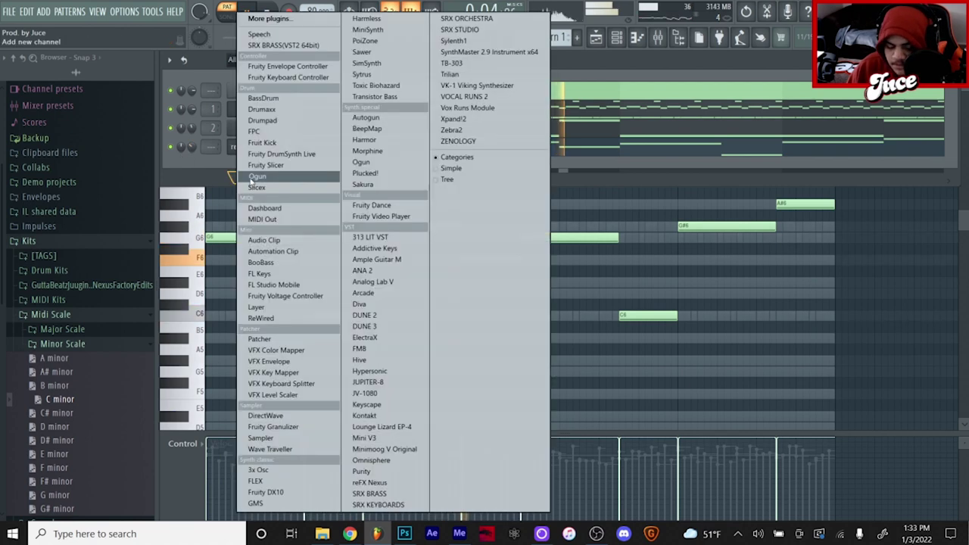
click(377, 241)
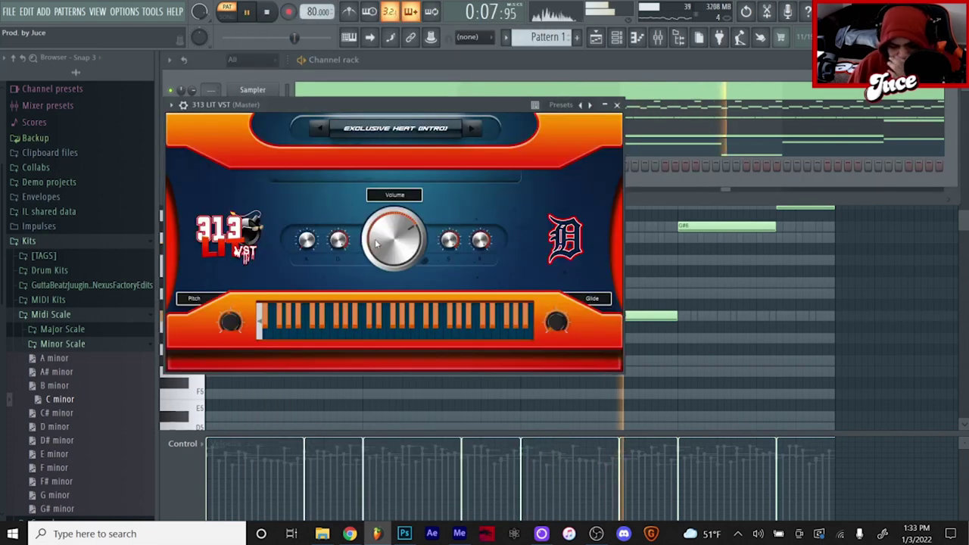
click(408, 134)
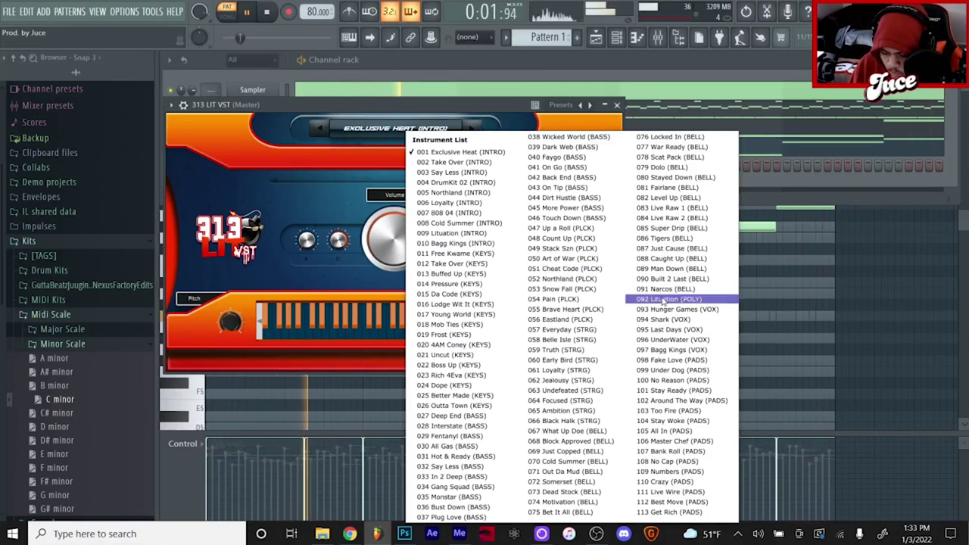
click(699, 383)
click(418, 95)
right_click(235, 164)
click(268, 165)
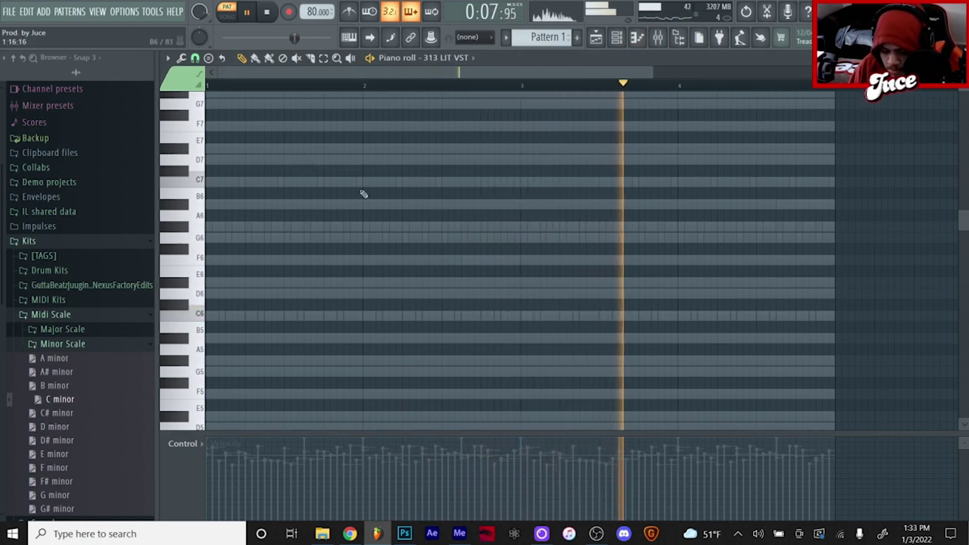
Step: Draw C5 notes across bars 1 and 2 with G5, G#5, G5 and F5 layered above them
scroll(253, 295, down, 2)
key(space)
click(210, 381)
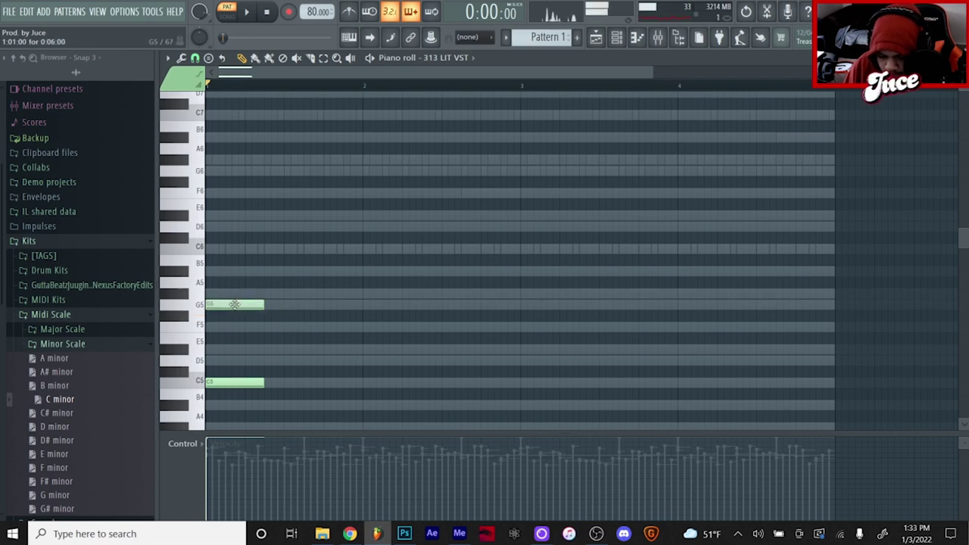
key(space)
click(303, 293)
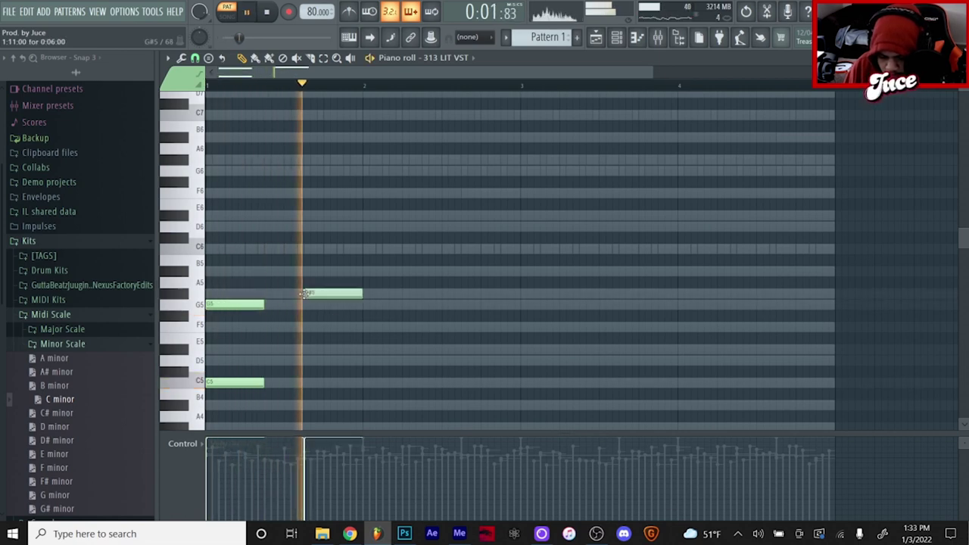
click(366, 303)
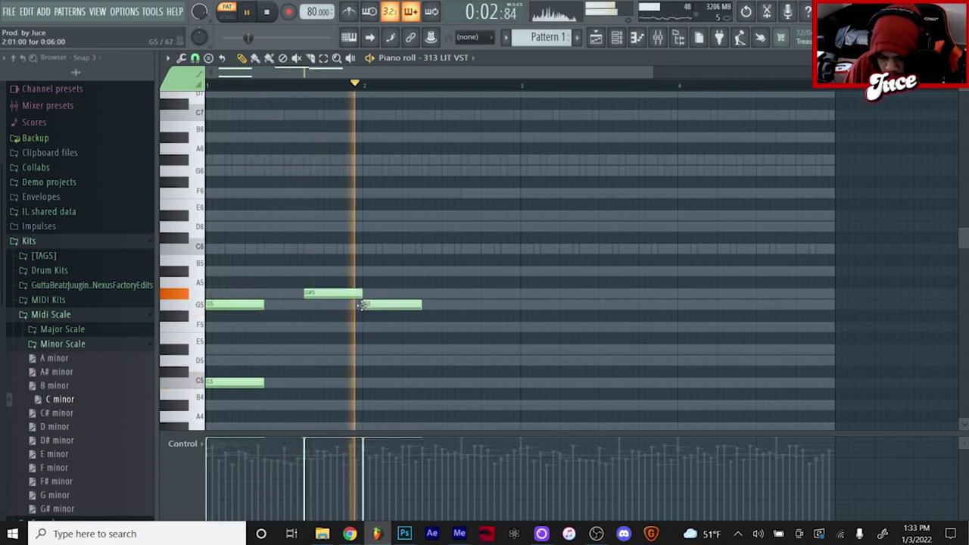
click(463, 326)
key(space)
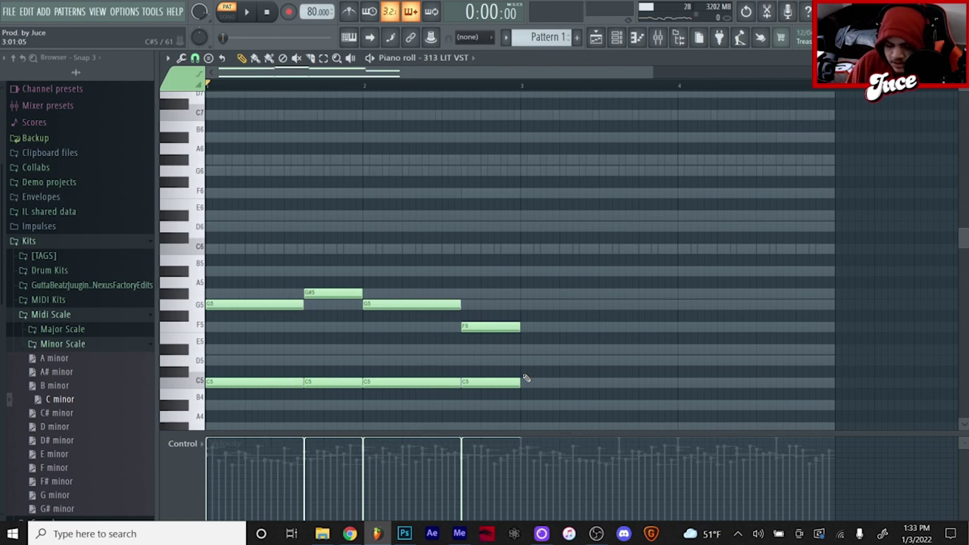
Step: Duplicate the two-bar chords into bars 3 and 4 and adjust the 313 LIT VST channel volume during playback
key(ctrl+b)
key(ctrl+d)
key(space)
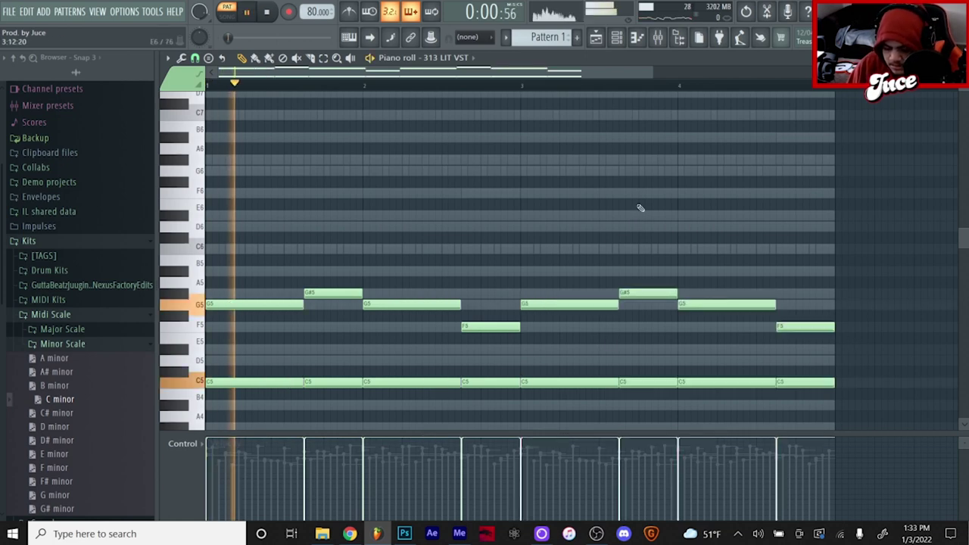
key(F6)
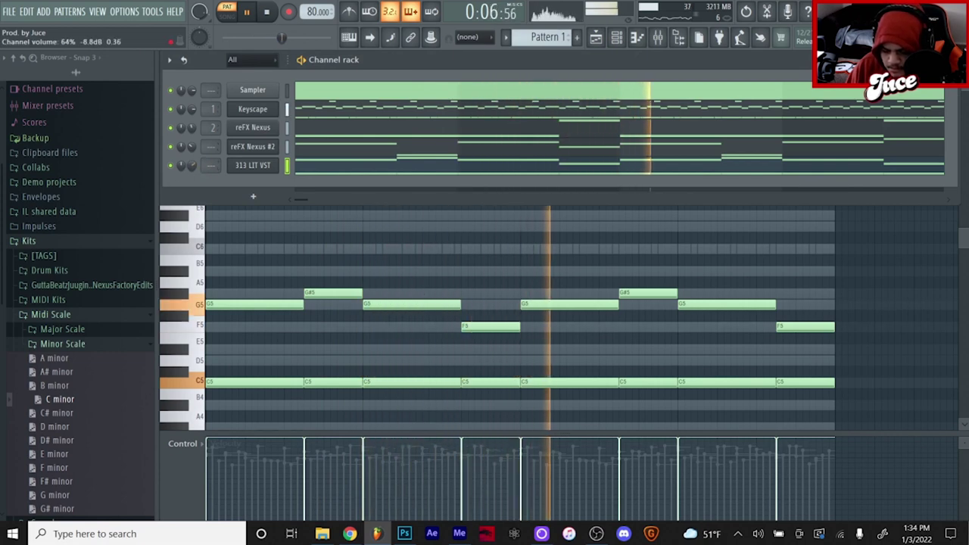
drag(192, 165, 192, 169)
Step: Clone the 313 LIT VST channel and load the Stack Szn (PLCK) preset on the clone
right_click(261, 164)
click(303, 268)
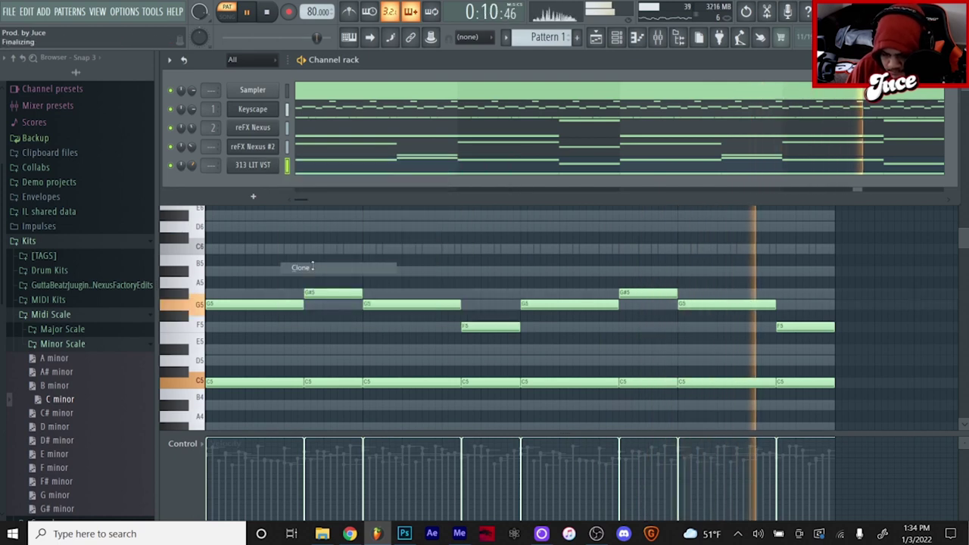
click(412, 144)
click(588, 263)
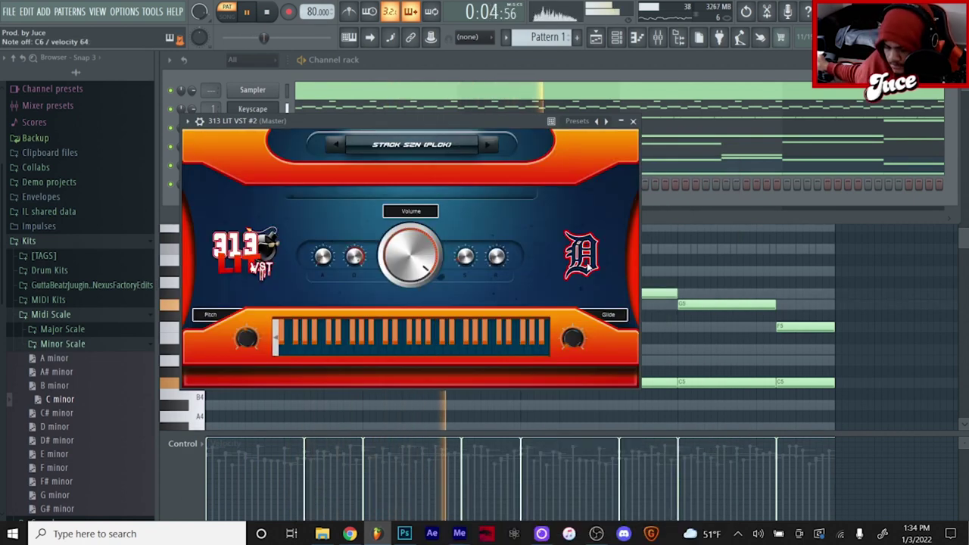
Step: Enter four consecutive hits at the end of bars 1 and 3 on 313 LIT VST #2 and open them in the piano roll
click(475, 73)
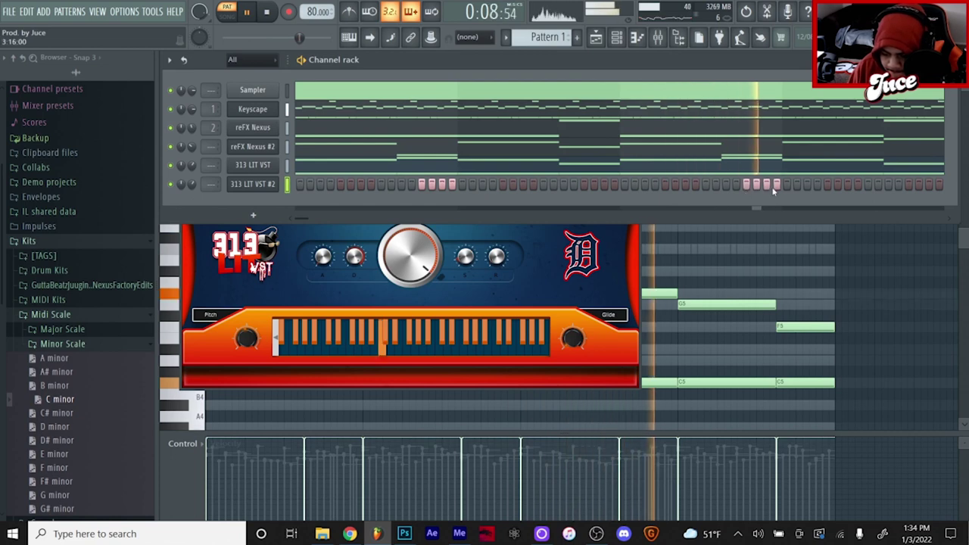
right_click(247, 190)
click(292, 183)
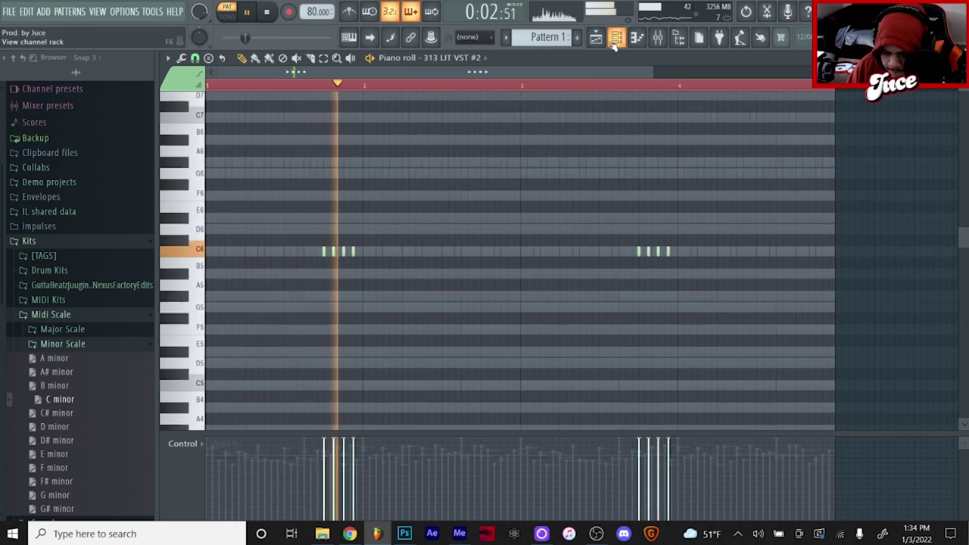
Step: Lengthen the C6 notes of 313 LIT VST #2 until they adjoin, and play the pattern with the channel rack open
key(F6)
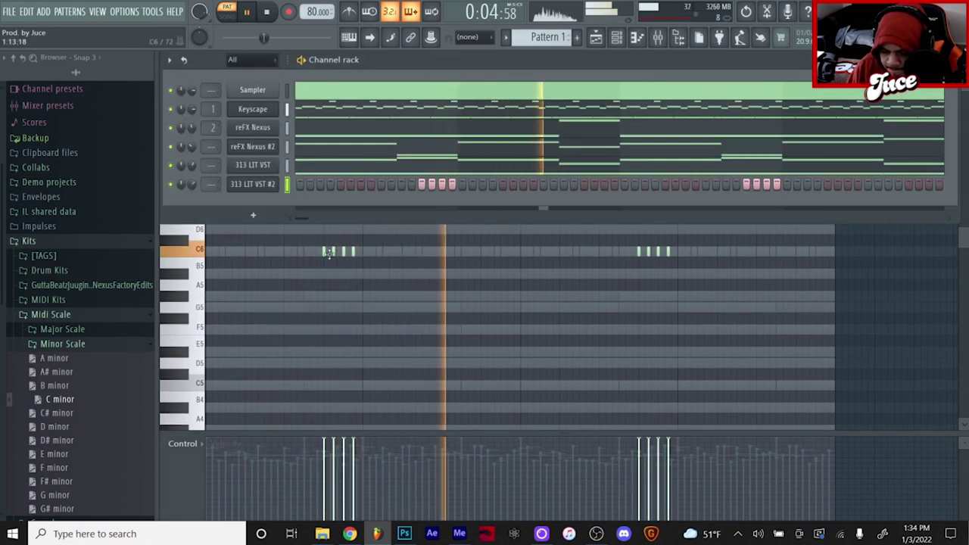
key(F6)
drag(356, 250, 368, 251)
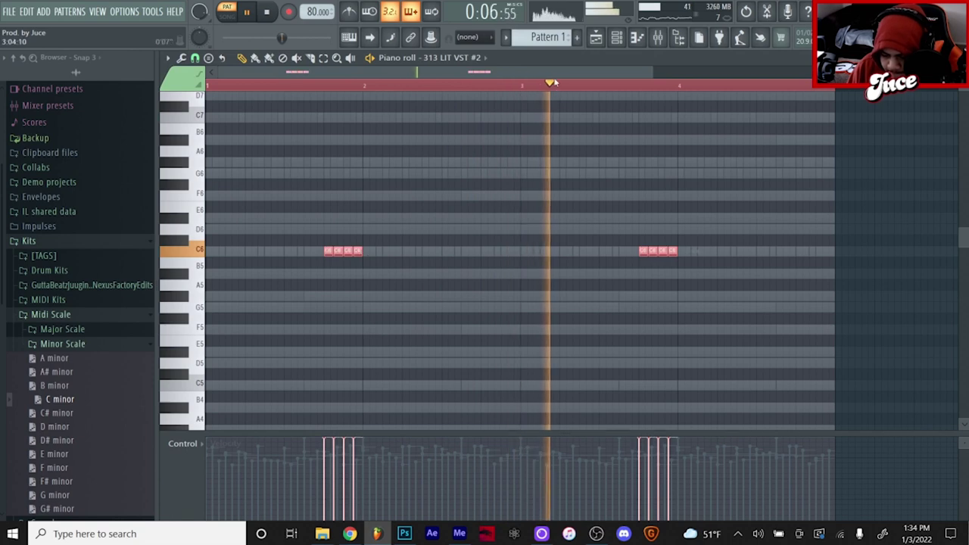
scroll(606, 88, up, 4)
ctrl+click(605, 89)
scroll(604, 92, down, 2)
scroll(603, 93, down, 2)
key(F6)
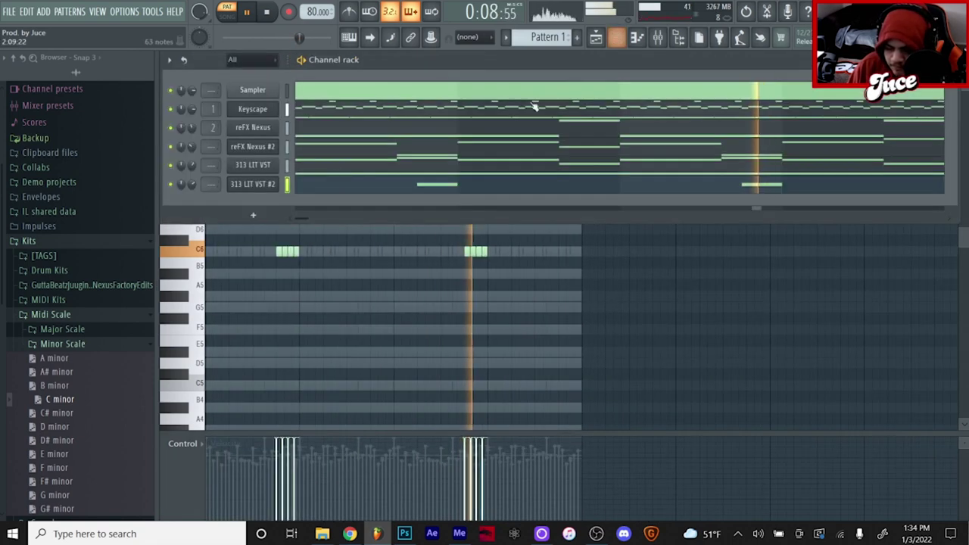
key(space)
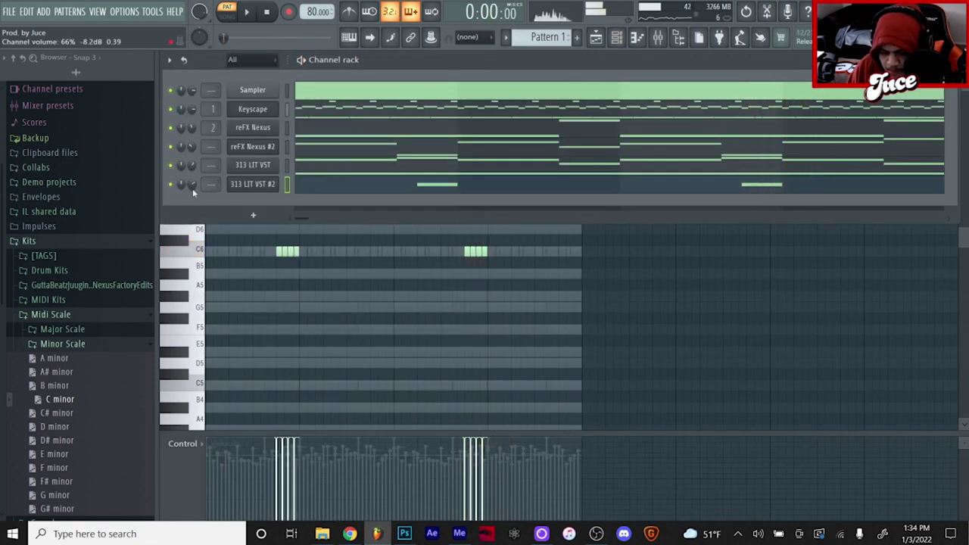
Step: Load JP - Snare 3 from the Juce Pack Vol. 2 snares as a new channel
click(102, 271)
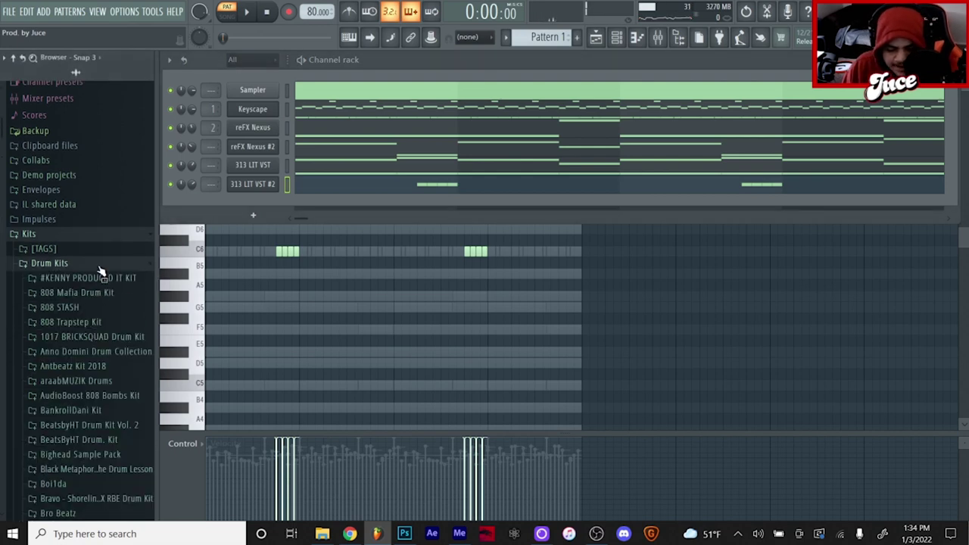
scroll(102, 306, down, 15)
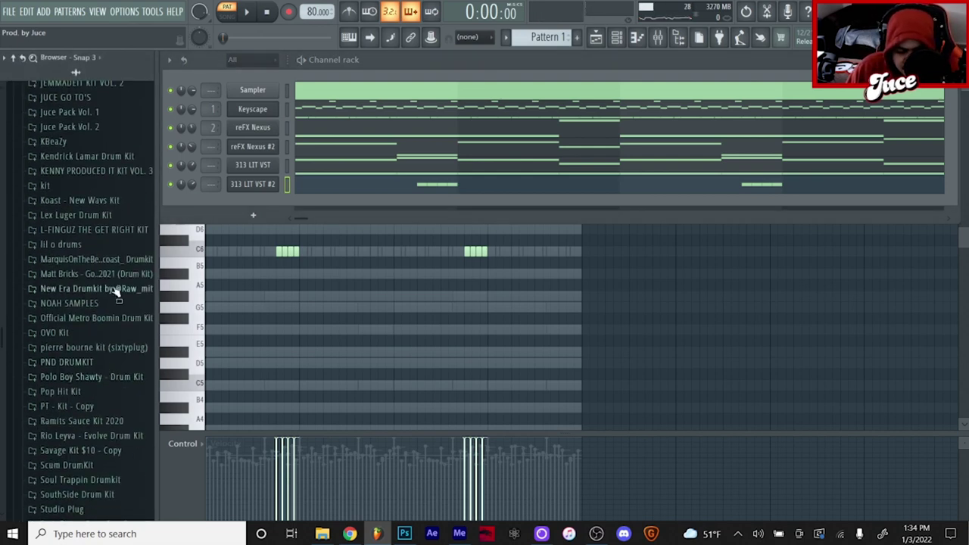
click(106, 128)
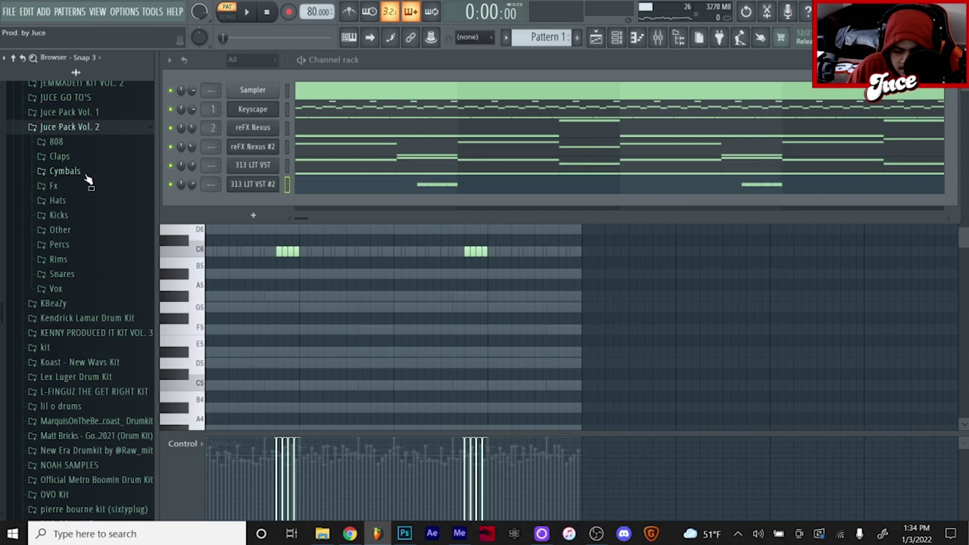
click(85, 162)
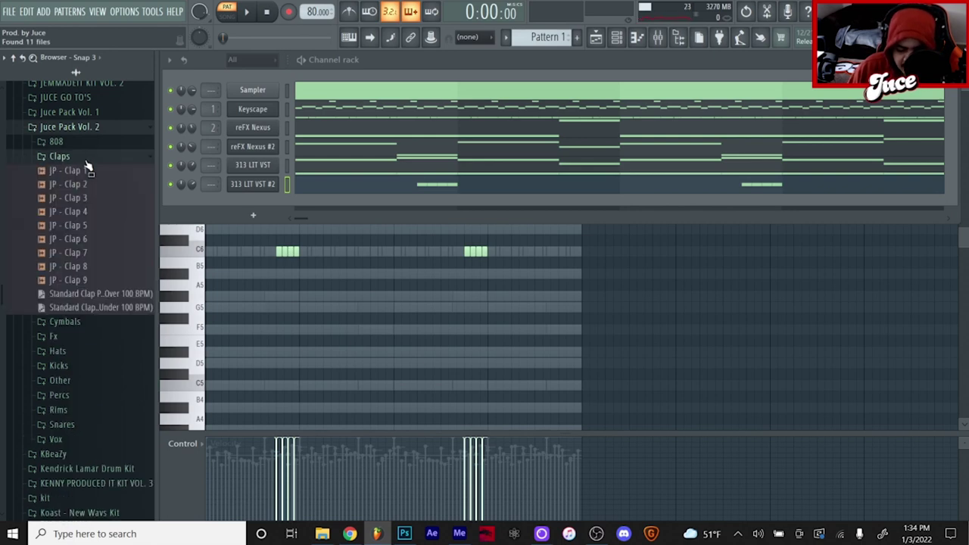
click(112, 424)
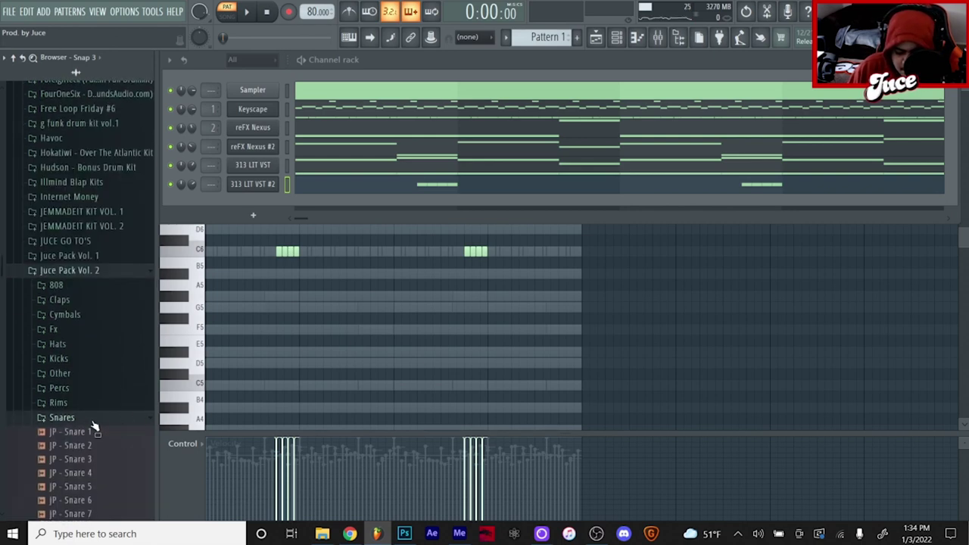
scroll(100, 376, down, 2)
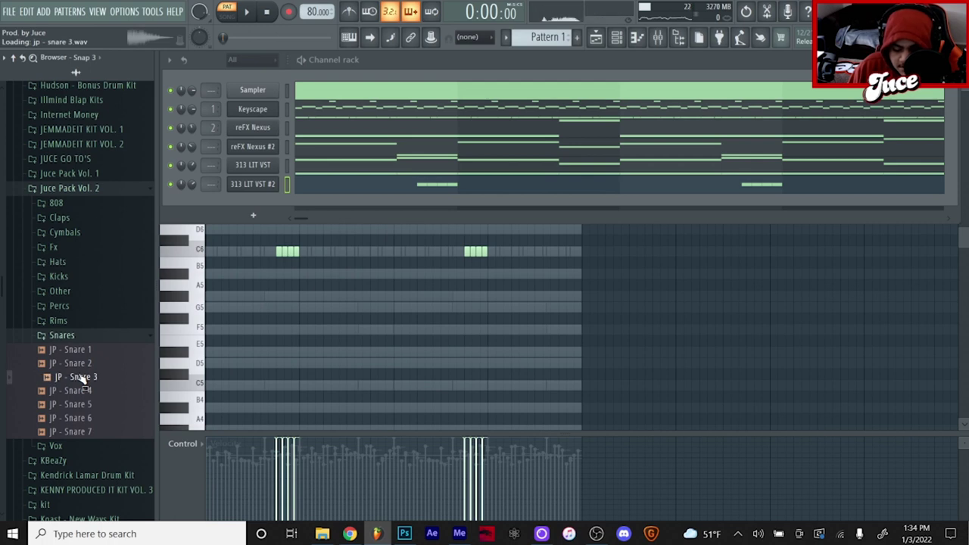
drag(289, 218, 269, 203)
Step: Apply the Standard Clap (Under 100 BPM) score to JP - Snare 3 and play the pattern with the channel rack open
click(85, 218)
drag(101, 368, 381, 237)
key(space)
scroll(300, 83, up, 3)
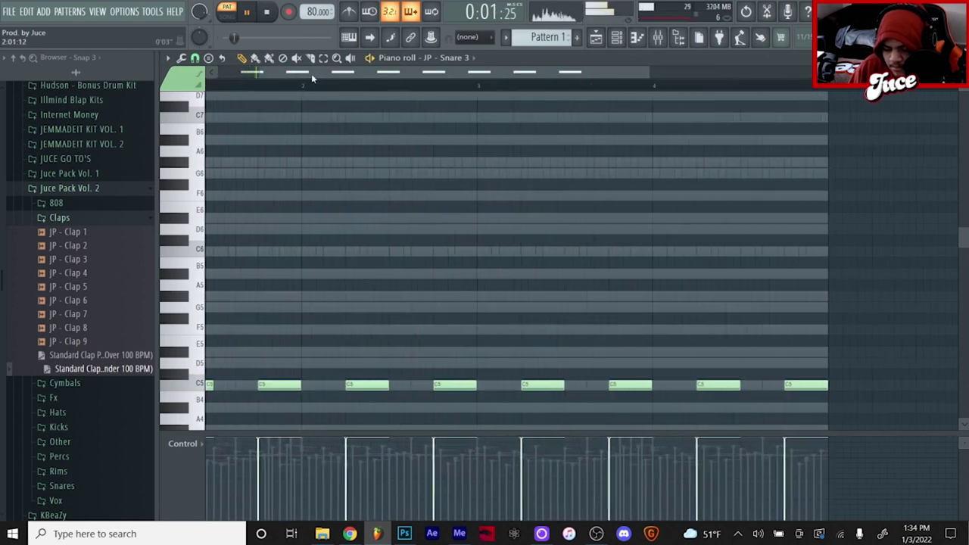
click(617, 38)
Step: Load JP - Snare 2 from the Juce Pack Vol. 2 snares as another channel and restart playback
click(76, 218)
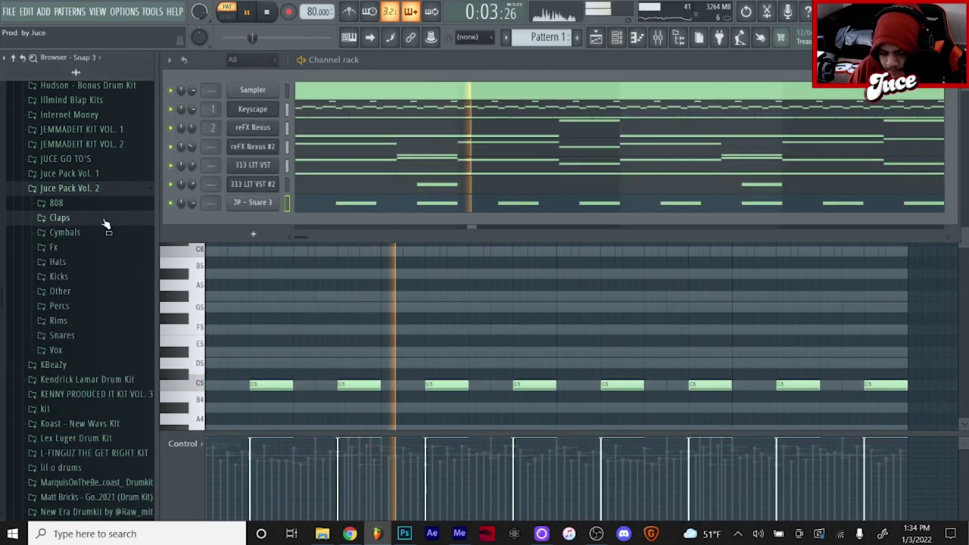
click(79, 335)
drag(95, 368, 250, 223)
key(space)
key(space)
Step: Add JP - Snare 2 hits on bar 1 steps 6 and 10, bar 2 steps 8, 10 and 14, and bar 3 step 2
click(351, 223)
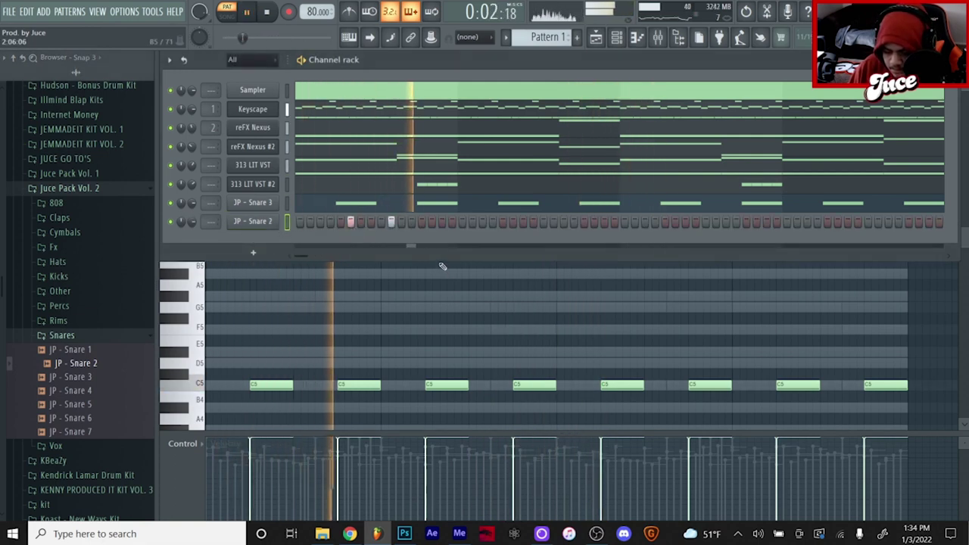
click(533, 222)
click(554, 222)
click(593, 221)
click(635, 221)
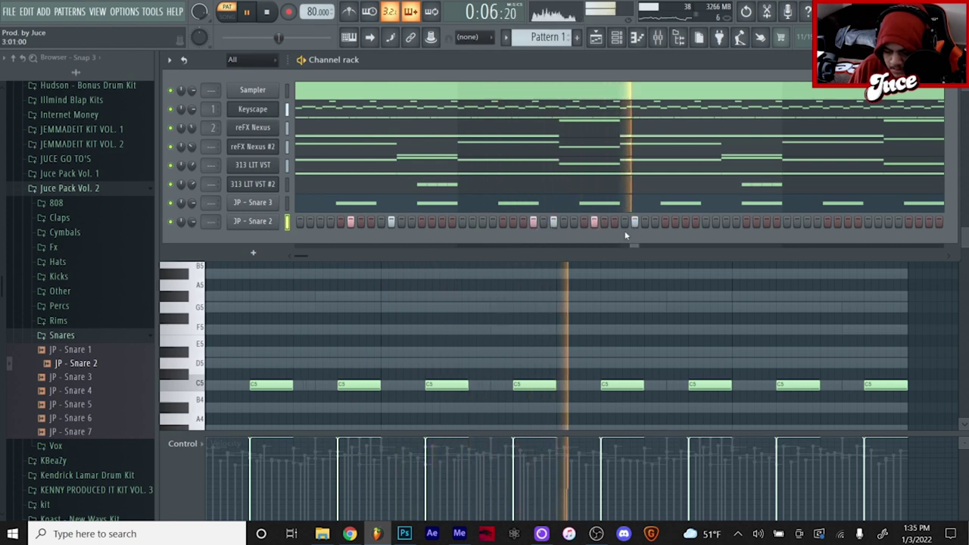
key(space)
key(space)
Step: Add JP - Snare 2 hits on bar 3 steps 6, 10, 16, bar 4 steps 8, 10, 14, and bar 1 step 16, and show its piano roll
click(675, 222)
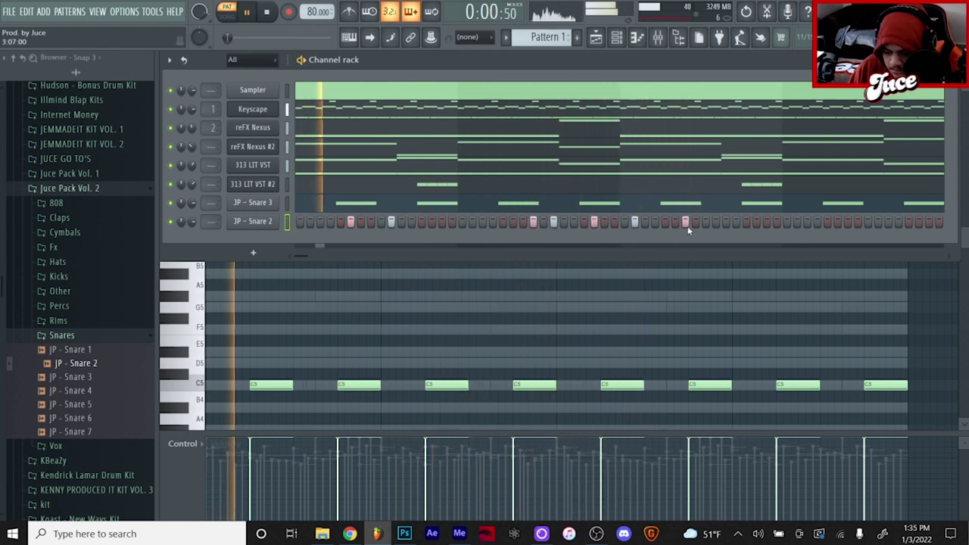
click(715, 222)
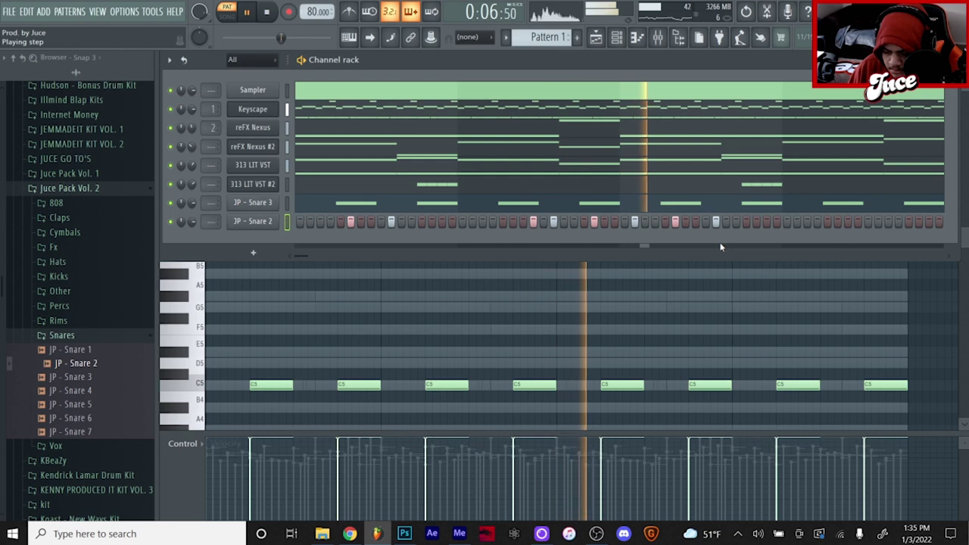
click(777, 222)
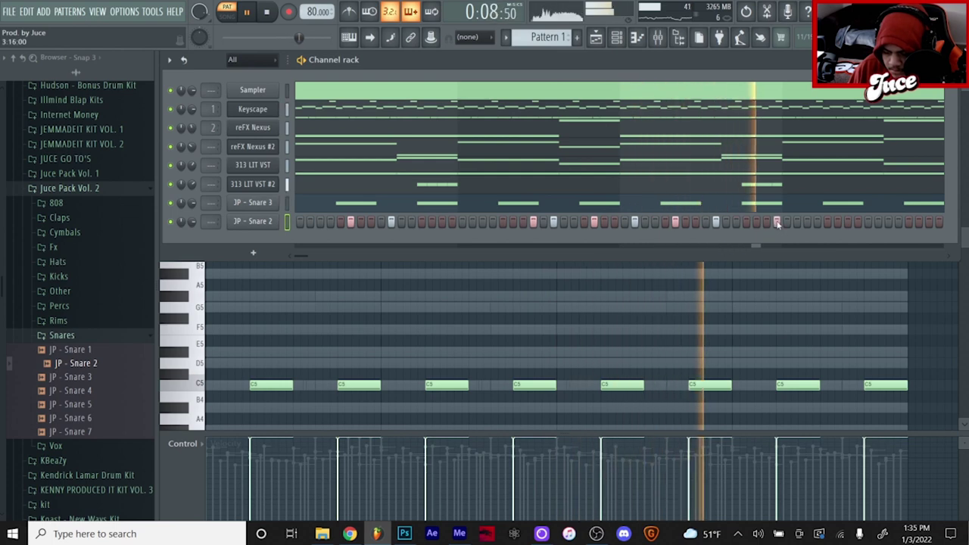
click(858, 222)
click(878, 222)
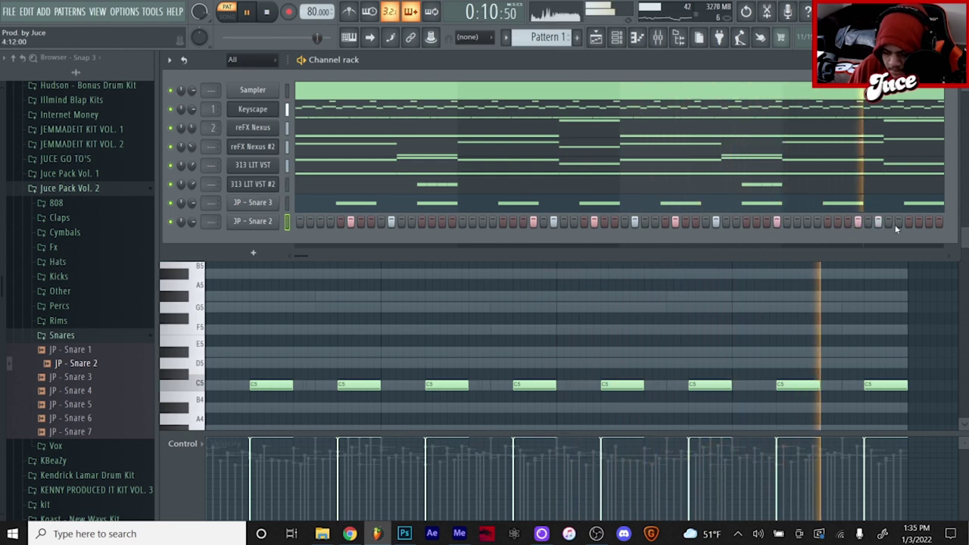
click(918, 222)
click(452, 223)
key(F7)
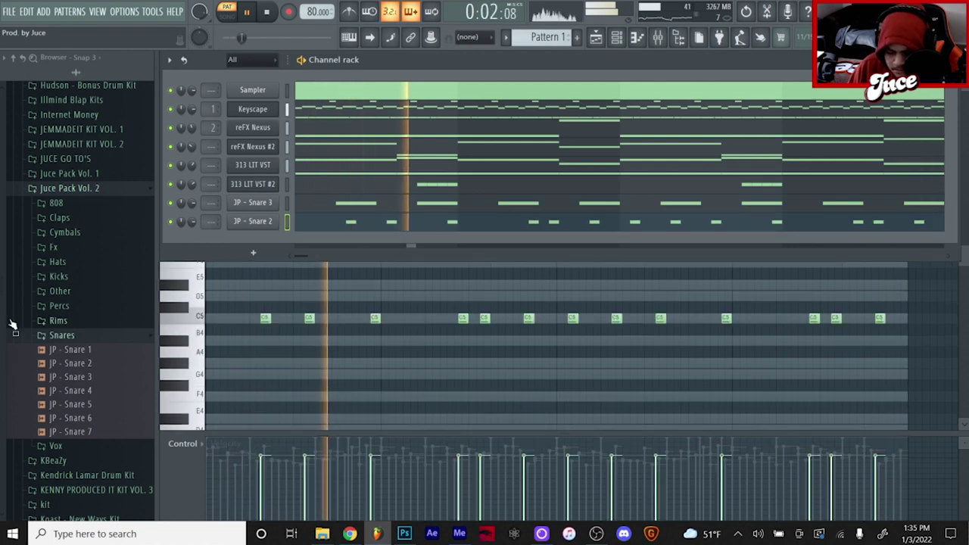
Step: Stop playback and load JP - 808 3 from the Juce Pack Vol. 2 808 folder as a new channel
click(61, 204)
key(space)
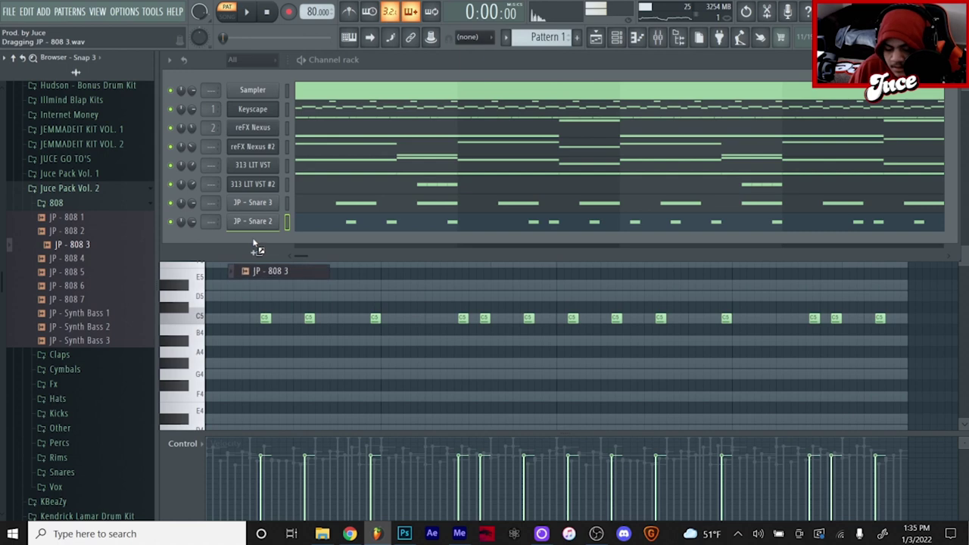
drag(254, 246, 258, 241)
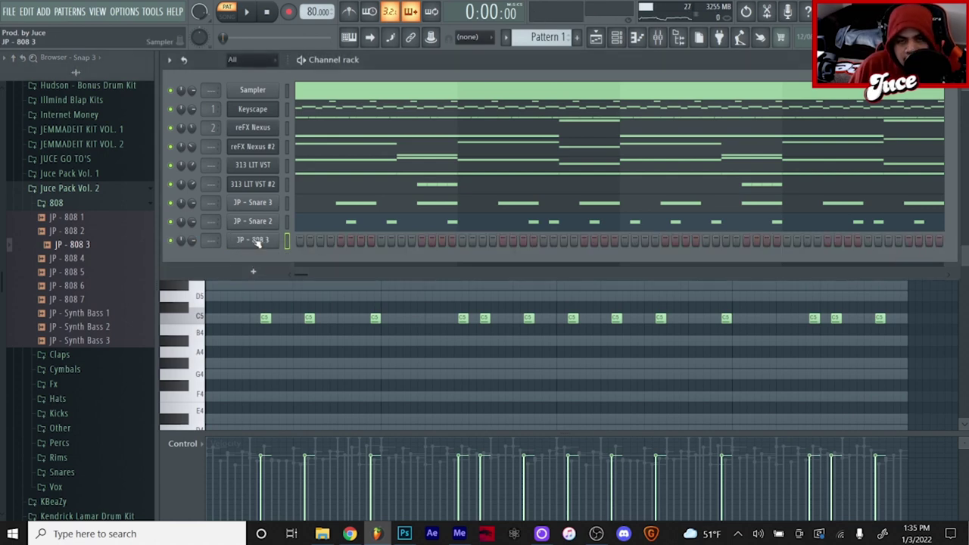
Step: Open the JP - 808 3 sampler settings and set Boost to about 2% in the precomputed effects
click(258, 241)
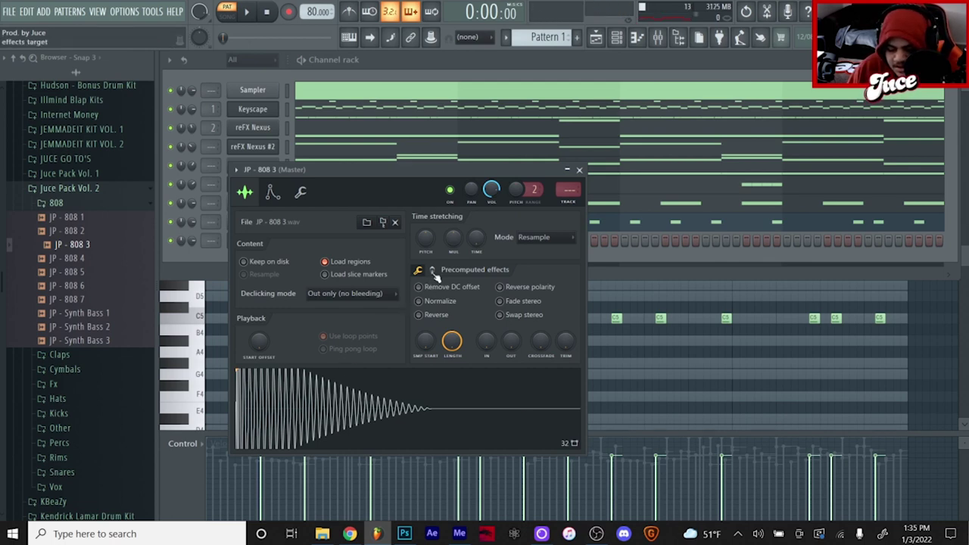
mouse_move(429, 293)
mouse_down()
mouse_move(429, 266)
mouse_move(428, 293)
mouse_up()
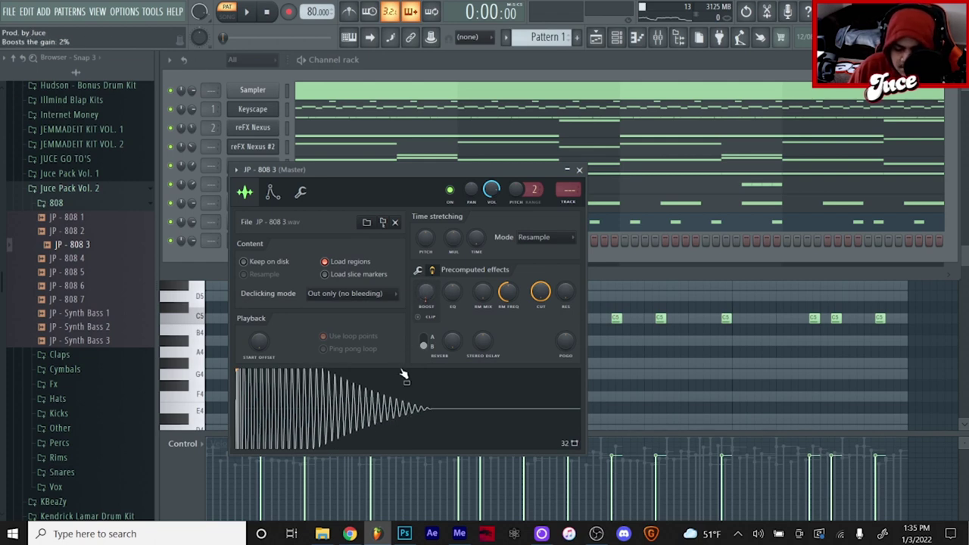
click(204, 268)
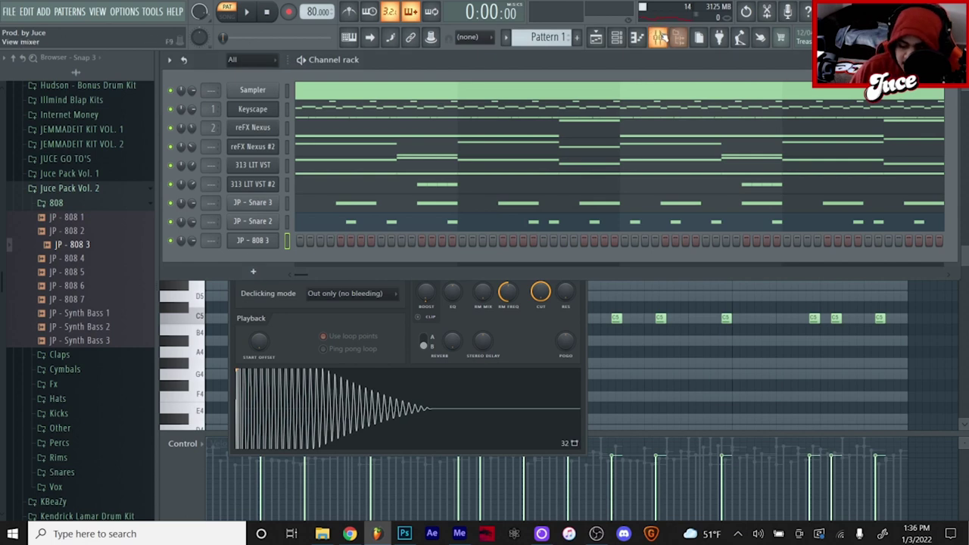
Step: Inspect the Fruity soft clipper on the mixer's master track, close it, and return to the channel rack
click(659, 38)
click(887, 272)
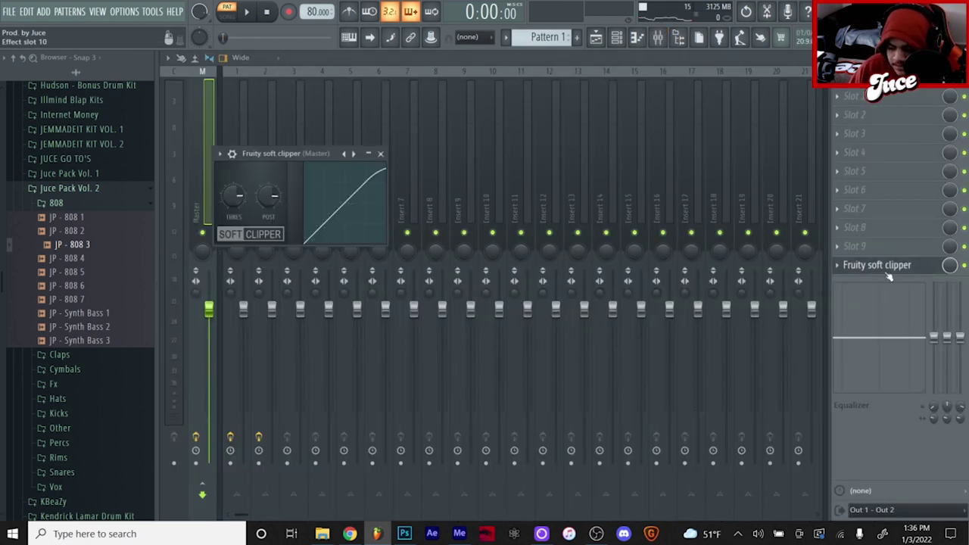
click(886, 268)
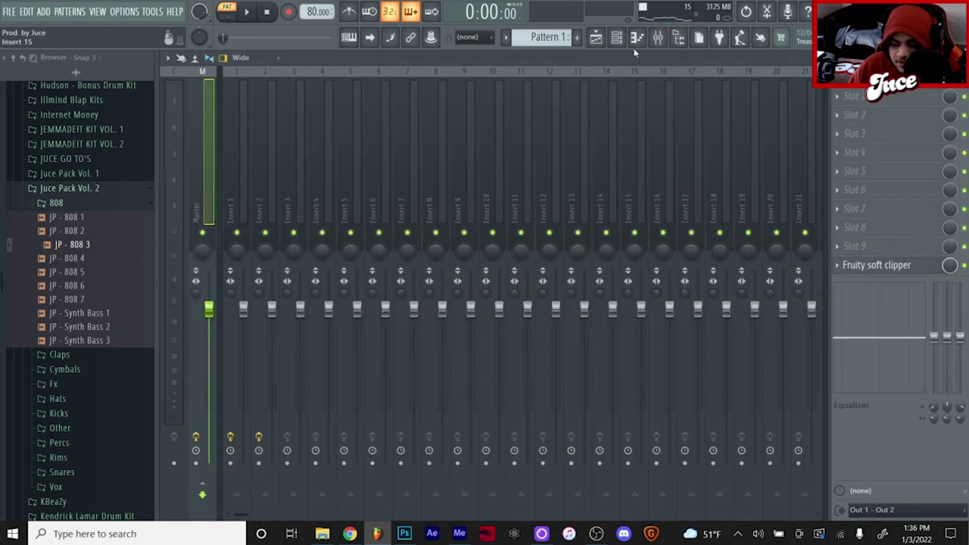
click(616, 38)
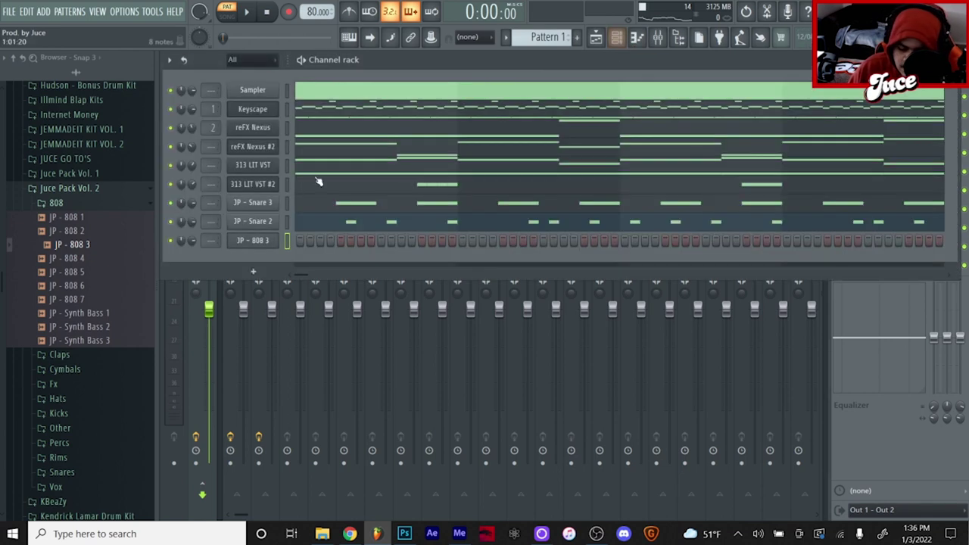
Step: Enable Cut itself for the JP - 808 3 channel and open its piano roll
right_click(261, 245)
click(294, 319)
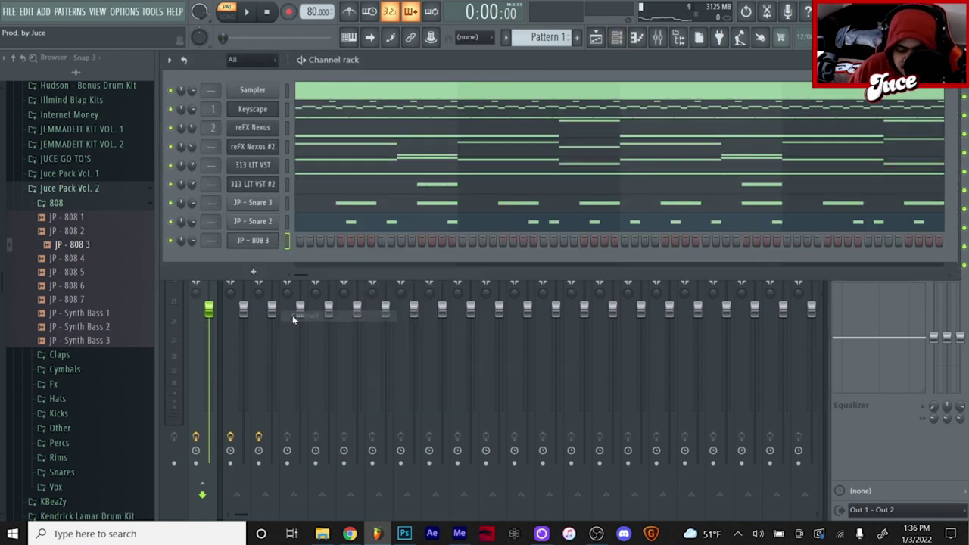
right_click(259, 243)
click(206, 266)
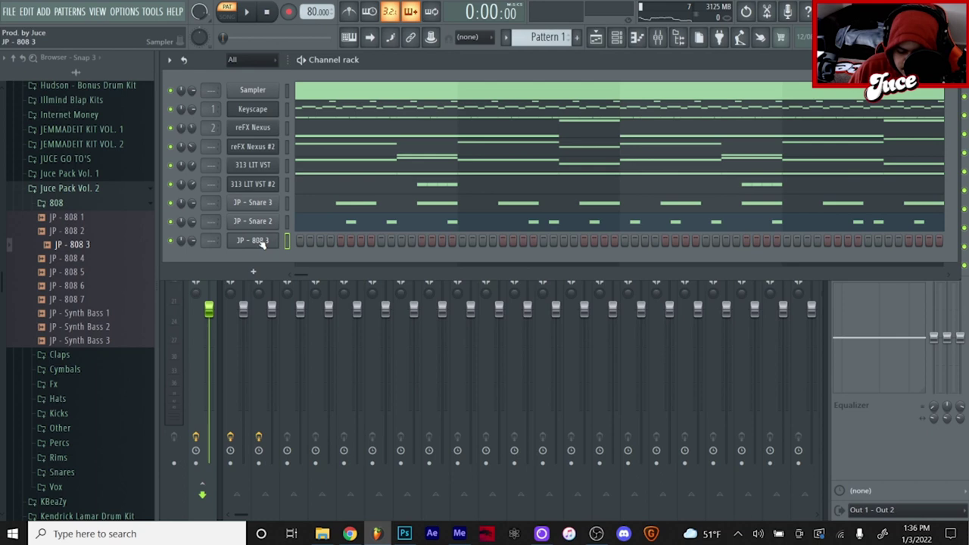
right_click(261, 243)
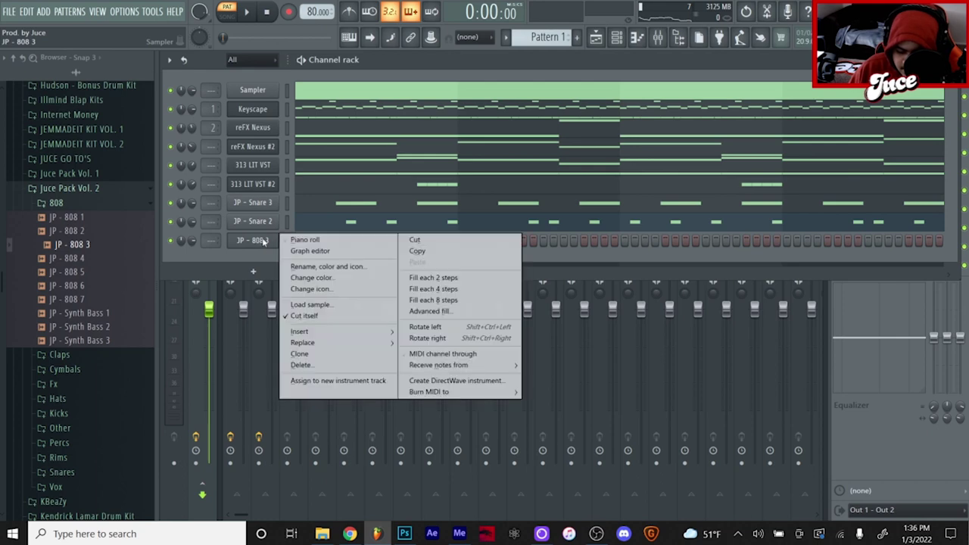
click(304, 240)
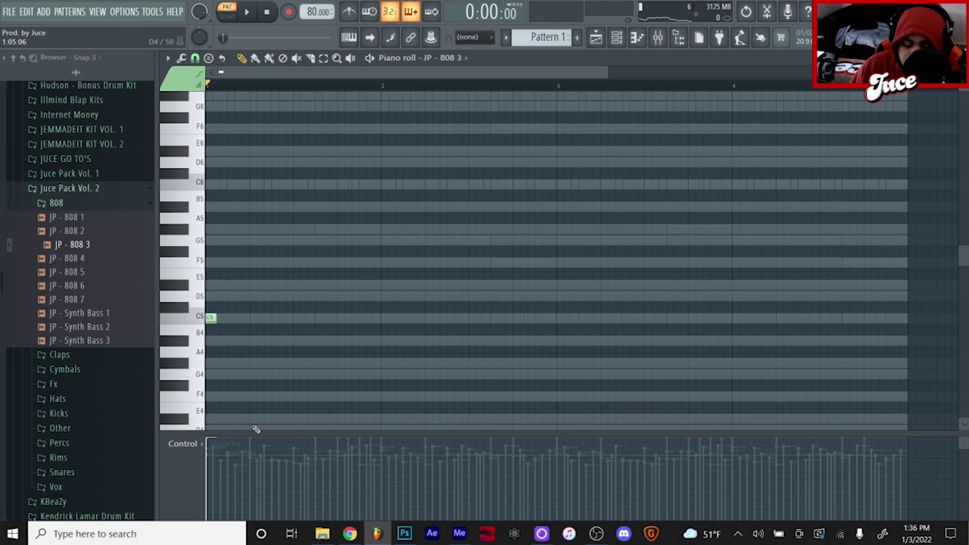
Step: Add JP - 808 3 notes at C5 on bar 1 steps 4, 10, 11 and 14 while checking them against playback
key(space)
click(242, 319)
scroll(306, 83, up, 3)
key(space)
key(space)
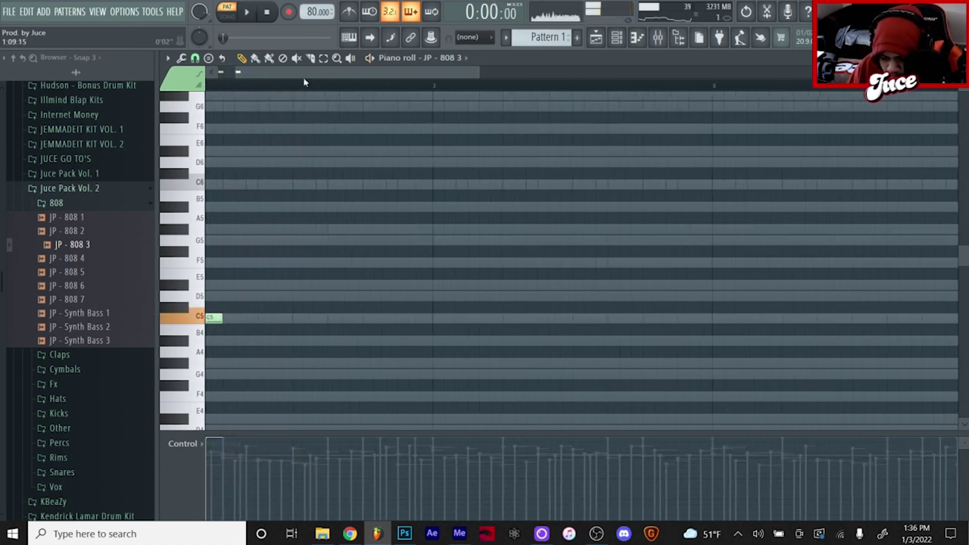
scroll(351, 249, down, 1)
click(385, 285)
click(435, 286)
click(368, 285)
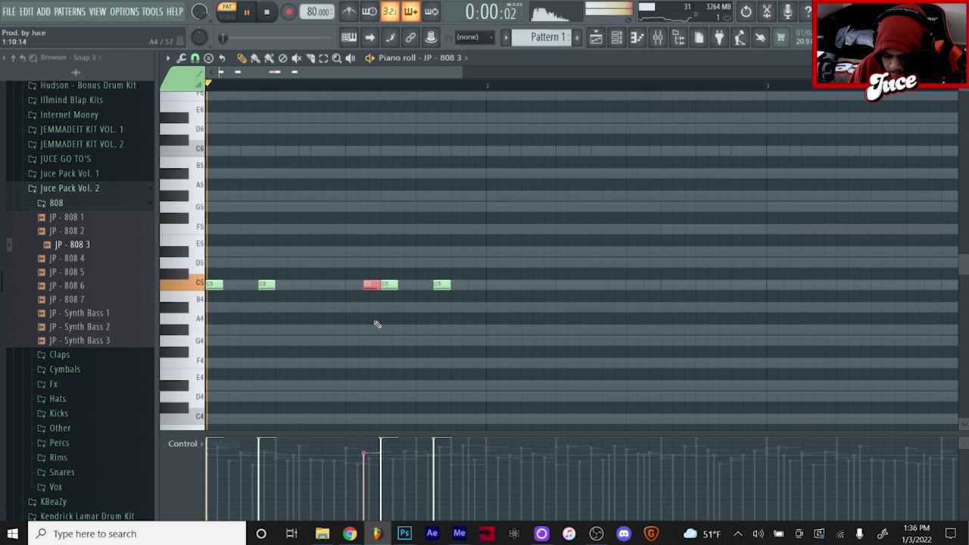
key(ctrl+d)
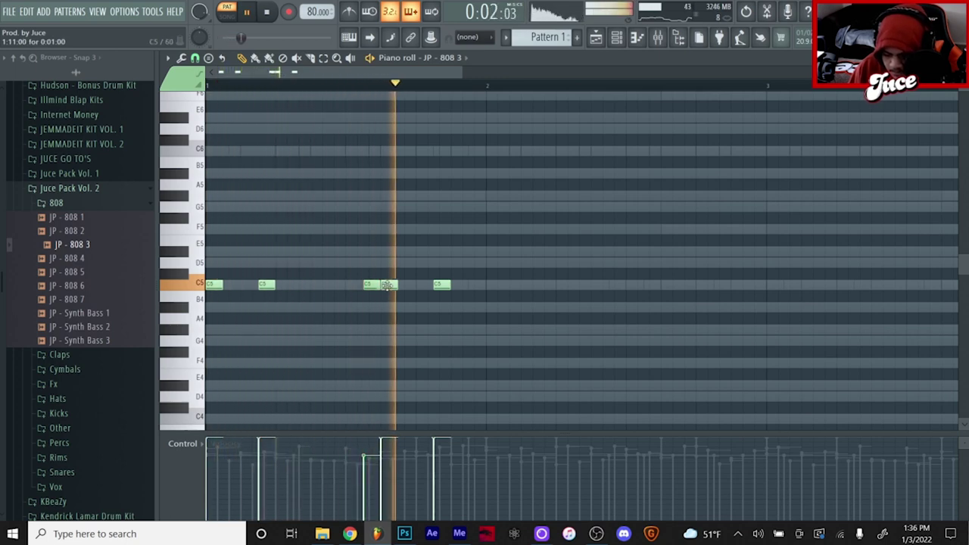
Step: Add 808 notes in bar 2: C5 on steps 1, 4, 7 and 10, and G5 on steps 11 and 14
click(500, 286)
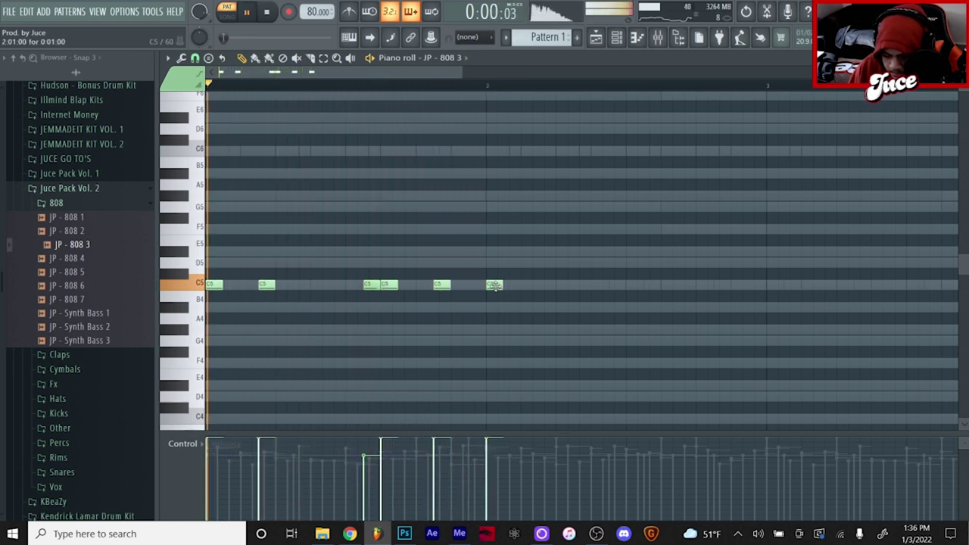
click(544, 286)
click(591, 285)
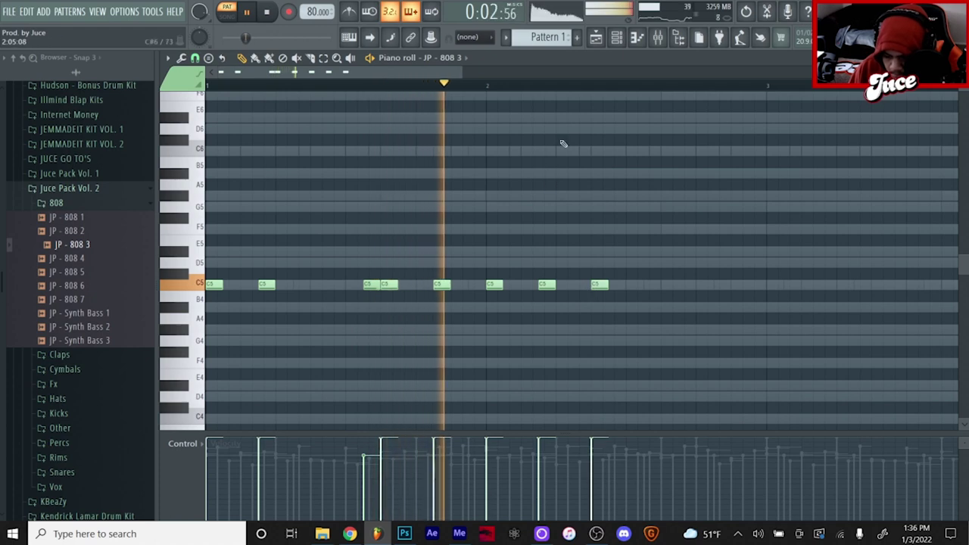
scroll(602, 90, down, 2)
click(551, 285)
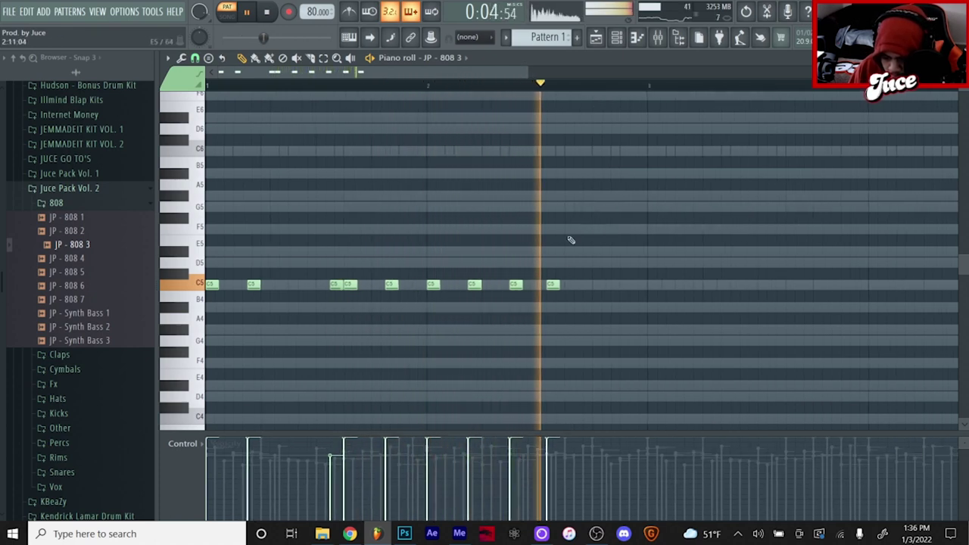
click(574, 228)
key(space)
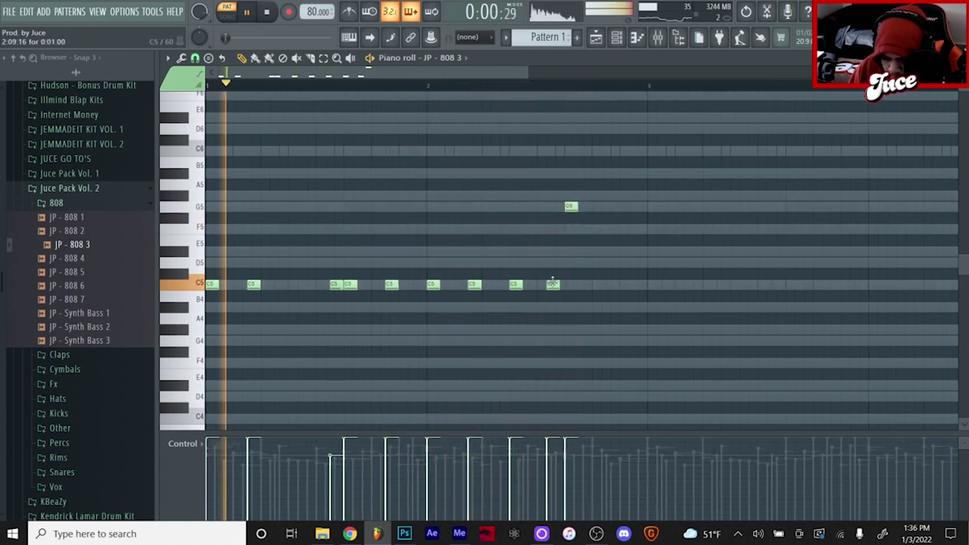
click(610, 206)
Step: Duplicate the two-bar 808 pattern, align the copy with the start of bar 3, and restart playback
drag(639, 179, 201, 334)
key(ctrl+b)
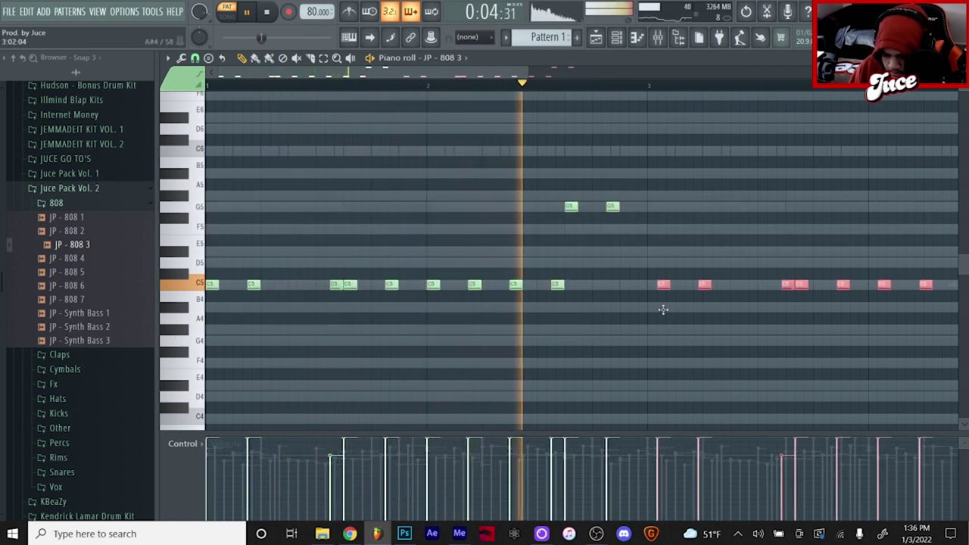
drag(663, 309, 654, 306)
key(space)
key(space)
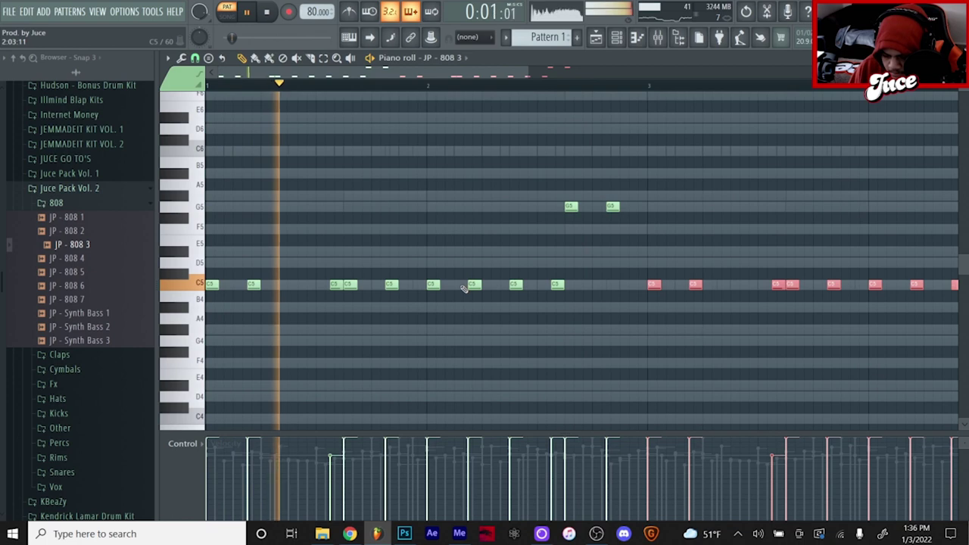
Step: Add extra 808 notes at C5 on step 5 of bars 2 and 4, and at G5 on bar 4 step 13
click(485, 284)
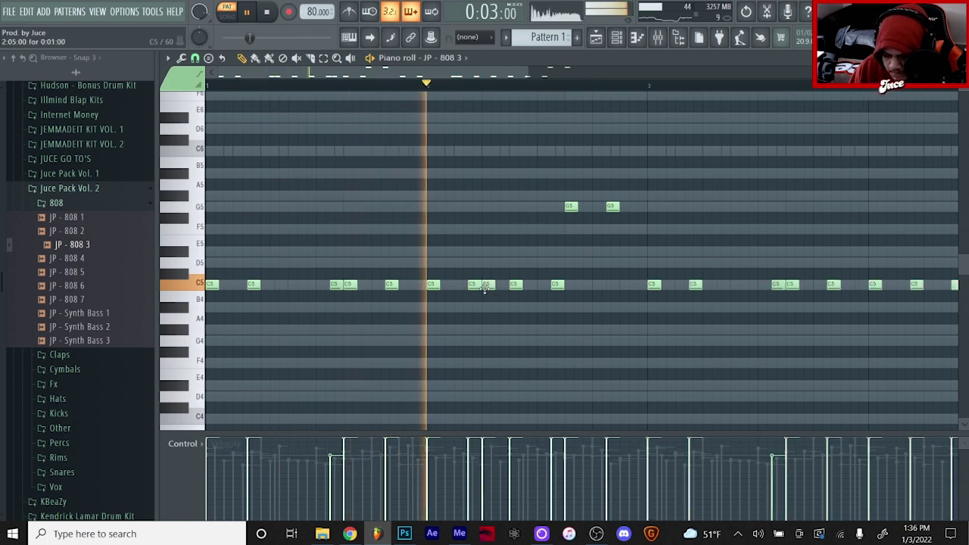
scroll(604, 89, down, 2)
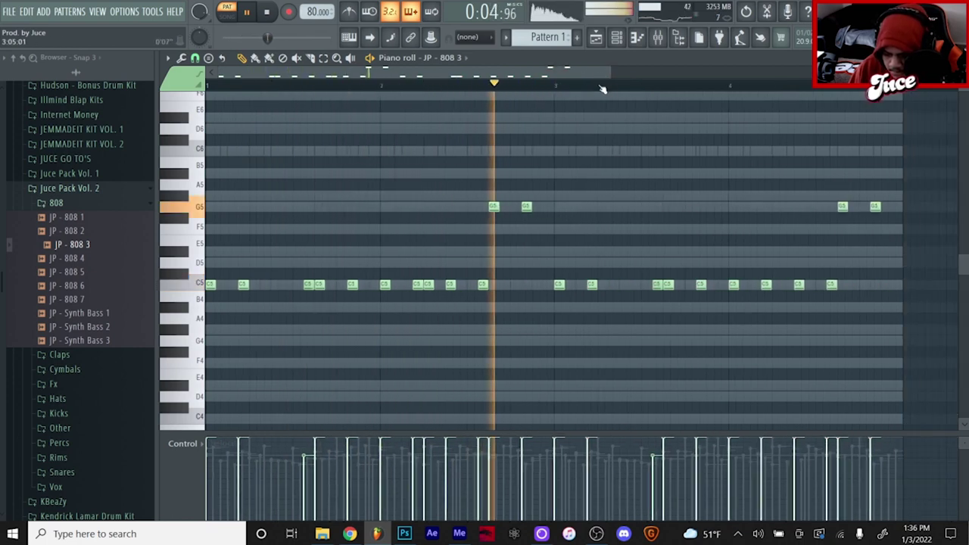
click(776, 284)
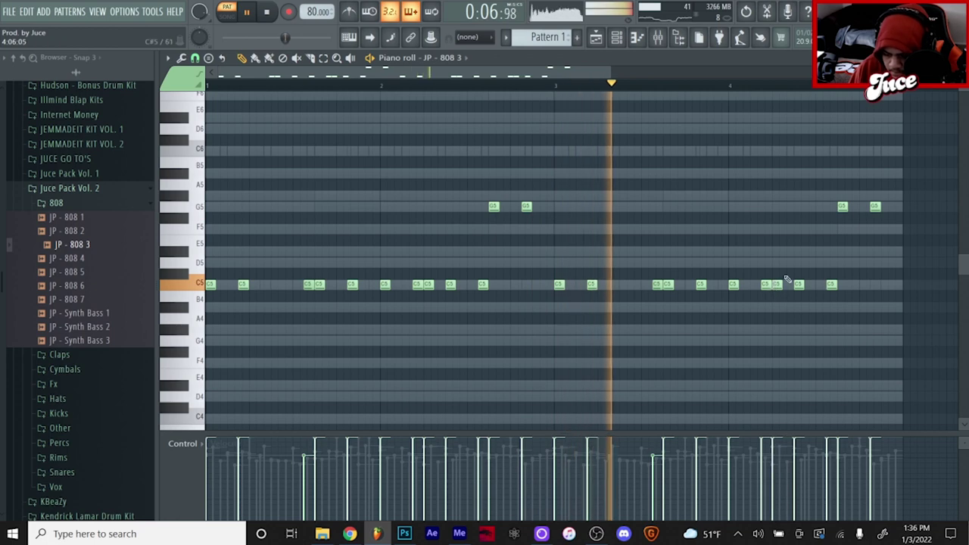
click(863, 207)
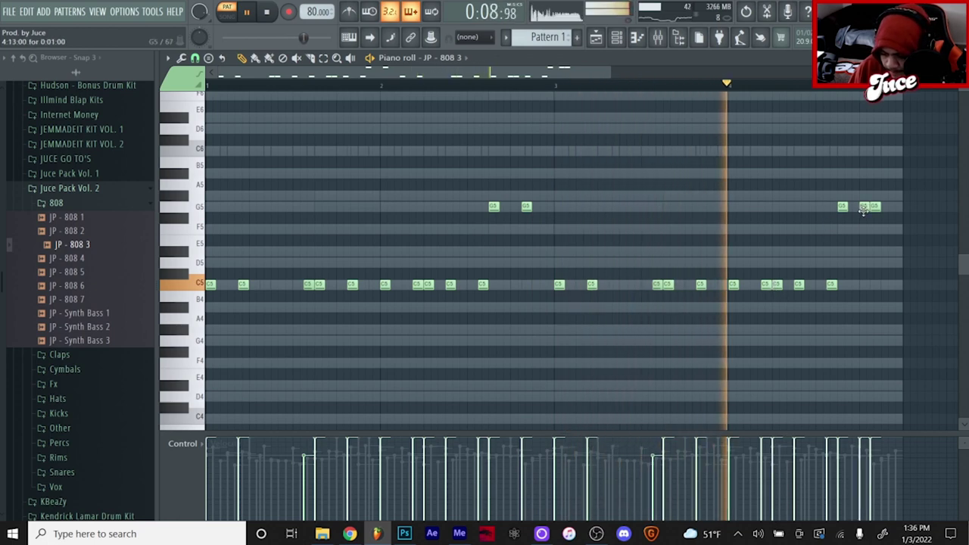
Step: Choose a finer snap and replace the G5 note on bar 4 step 13 with a quick roll of short G5 notes
click(194, 59)
click(228, 127)
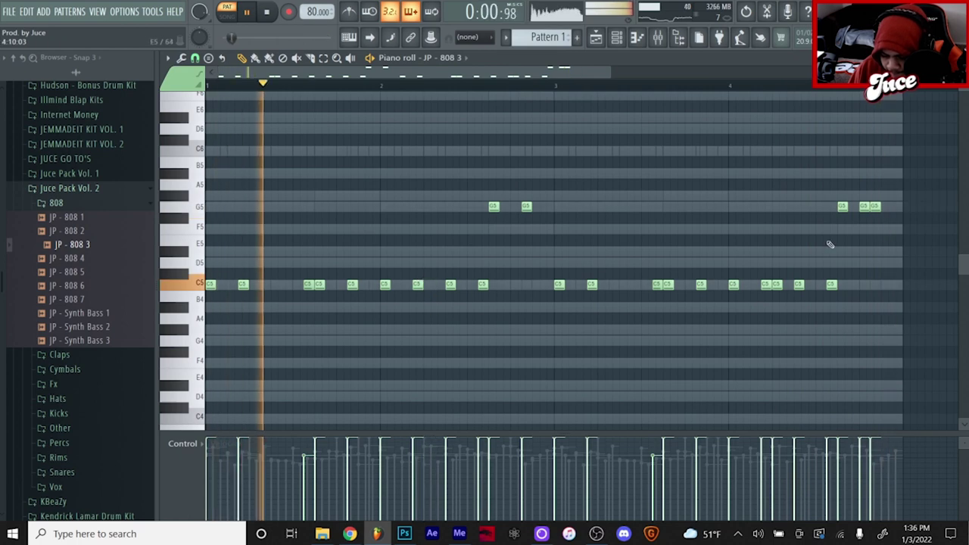
right_click(864, 207)
click(862, 206)
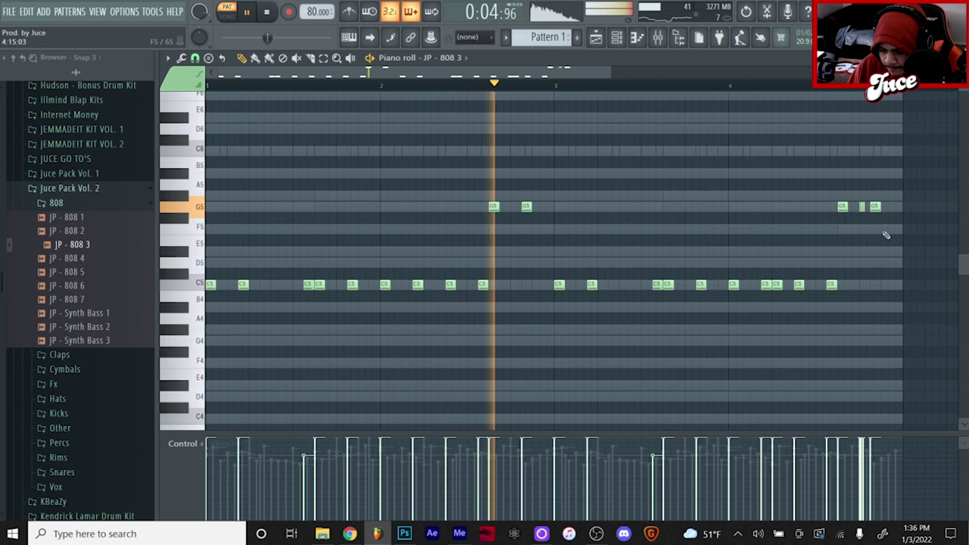
mouse_move(873, 207)
mouse_down()
mouse_move(871, 299)
mouse_move(875, 207)
mouse_up()
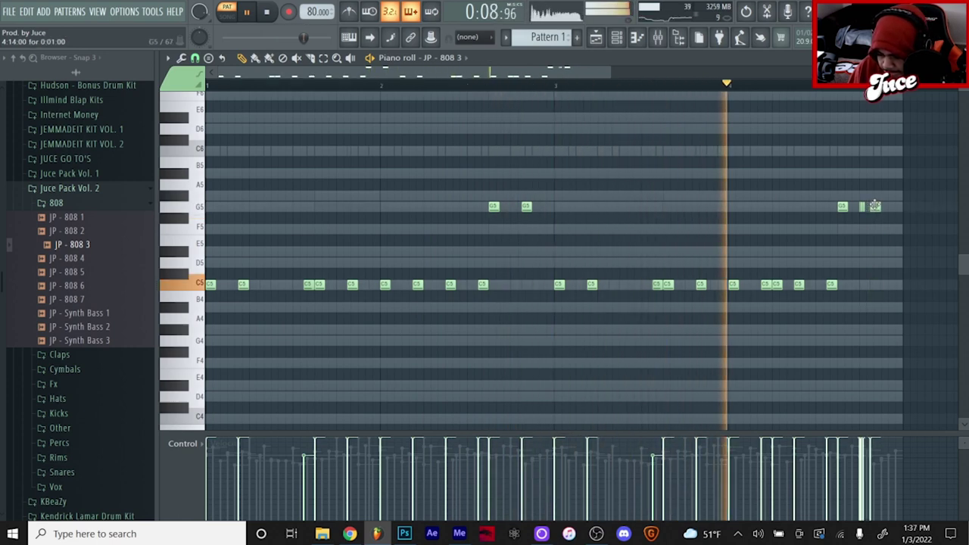
Step: End the 808 pattern with a C5 note on bar 4 step 15 and a C6 note on step 16
scroll(873, 166, up, 2)
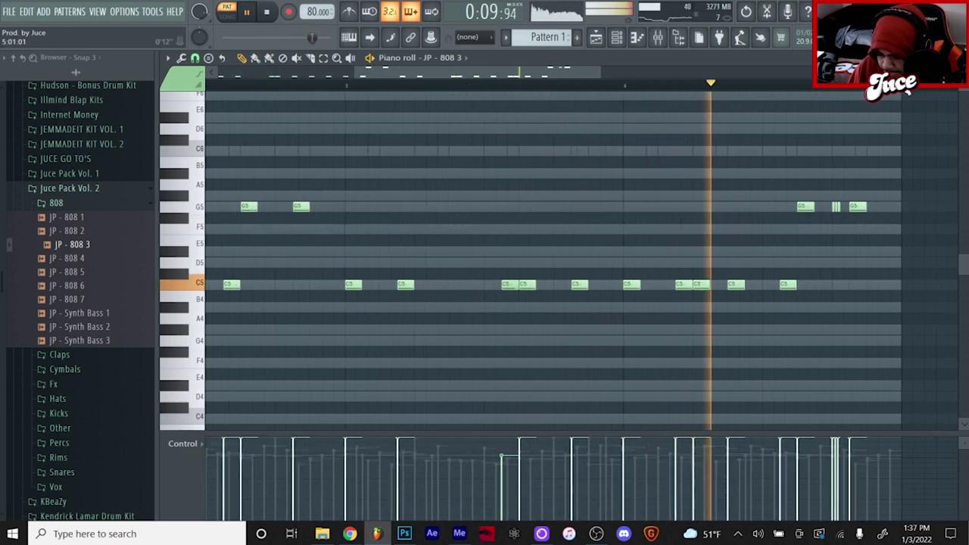
click(875, 129)
key(space)
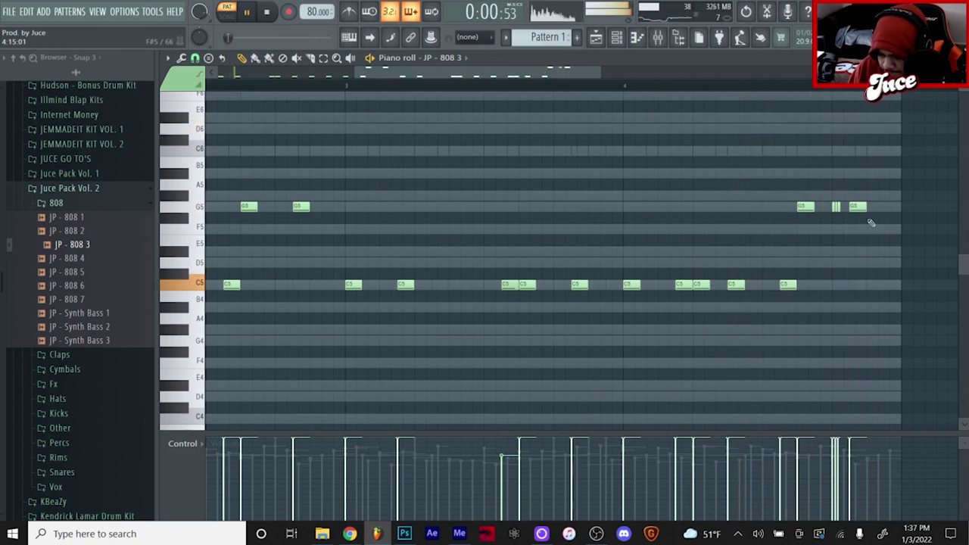
click(871, 286)
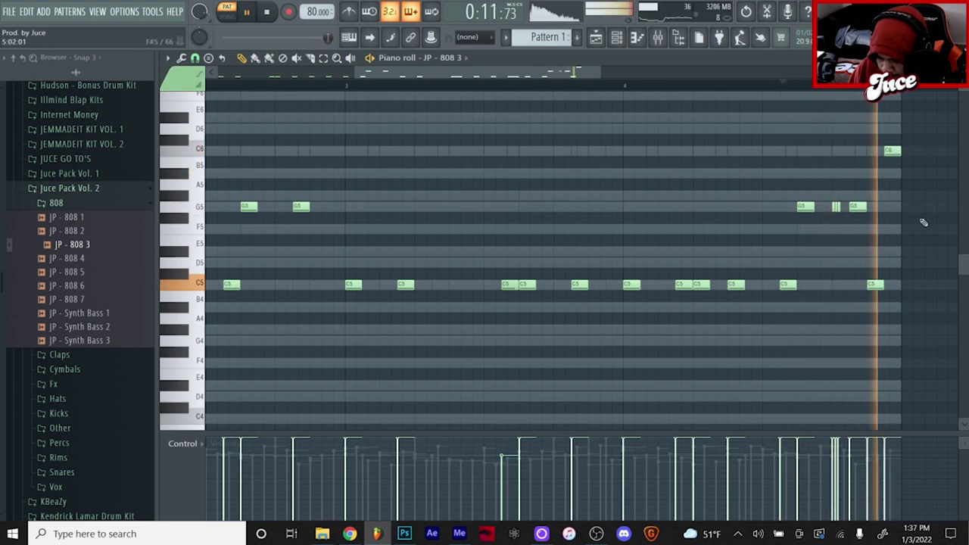
Step: Load JP - Hi Hat 2 from the Juce Pack Vol. 1 hats folder as a new channel
scroll(892, 150, down, 2)
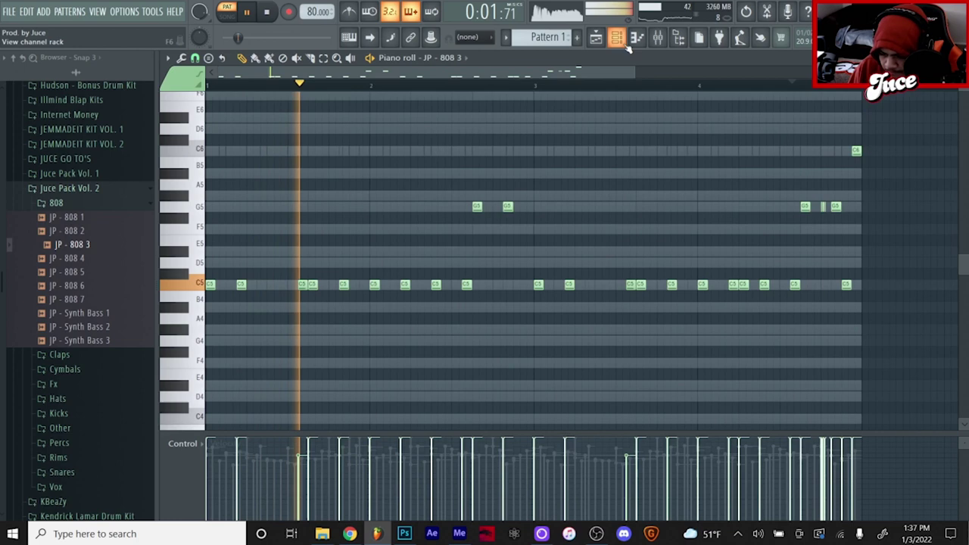
key(F6)
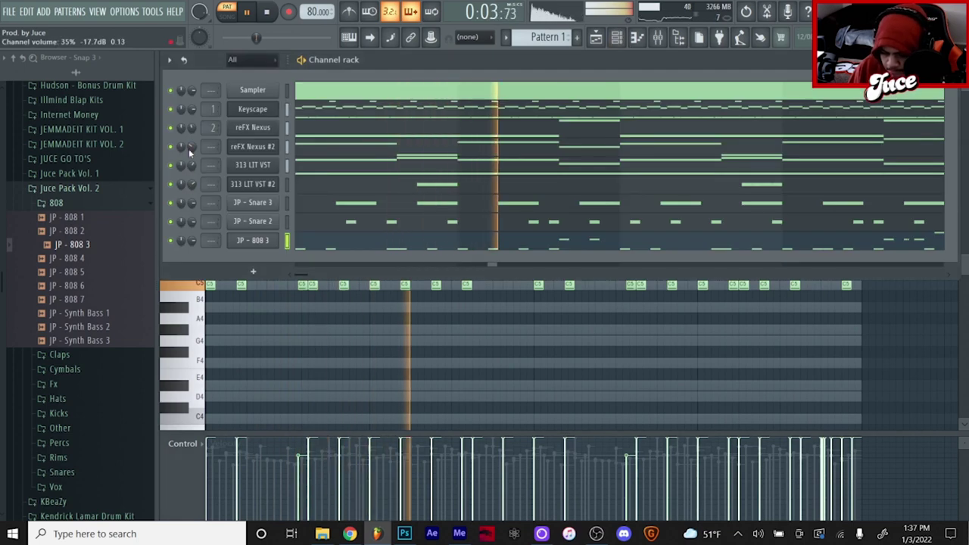
click(55, 203)
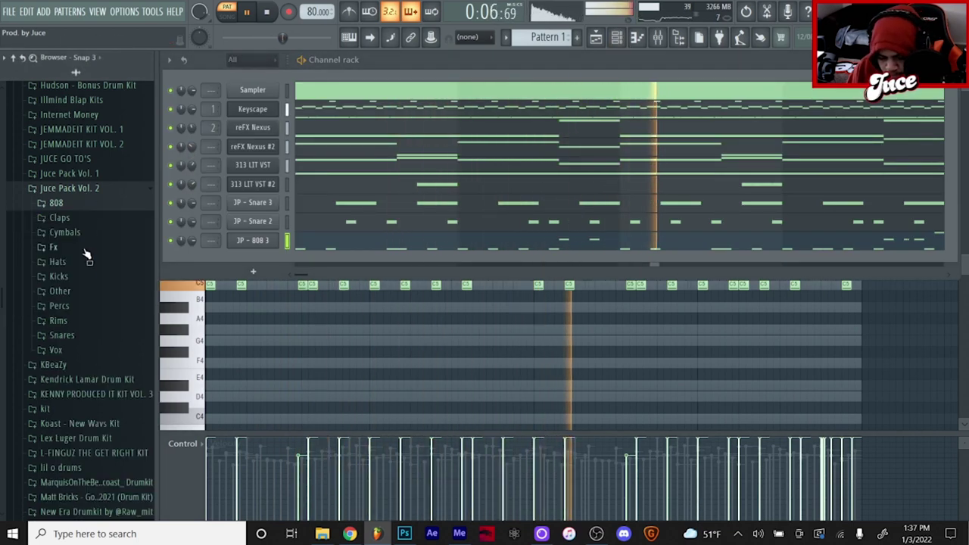
click(72, 174)
click(59, 247)
drag(72, 274, 309, 261)
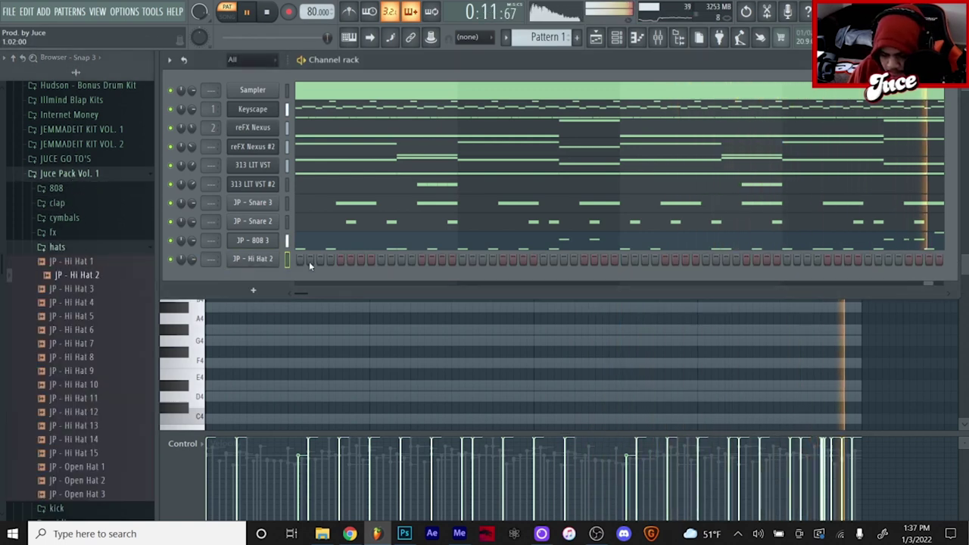
Step: Fill every step of the JP - Hi Hat 2 channel across all four bars and open its notes in the piano roll
key(space)
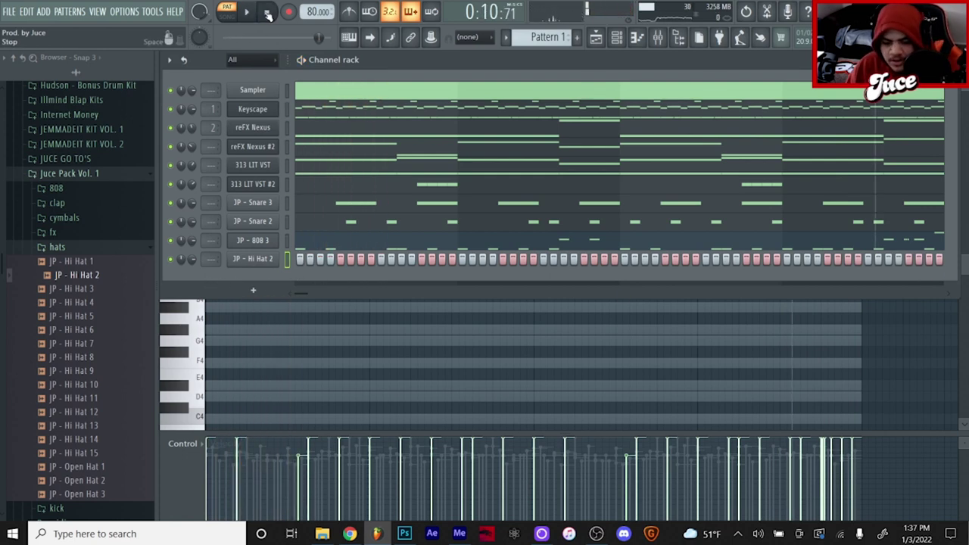
right_click(253, 259)
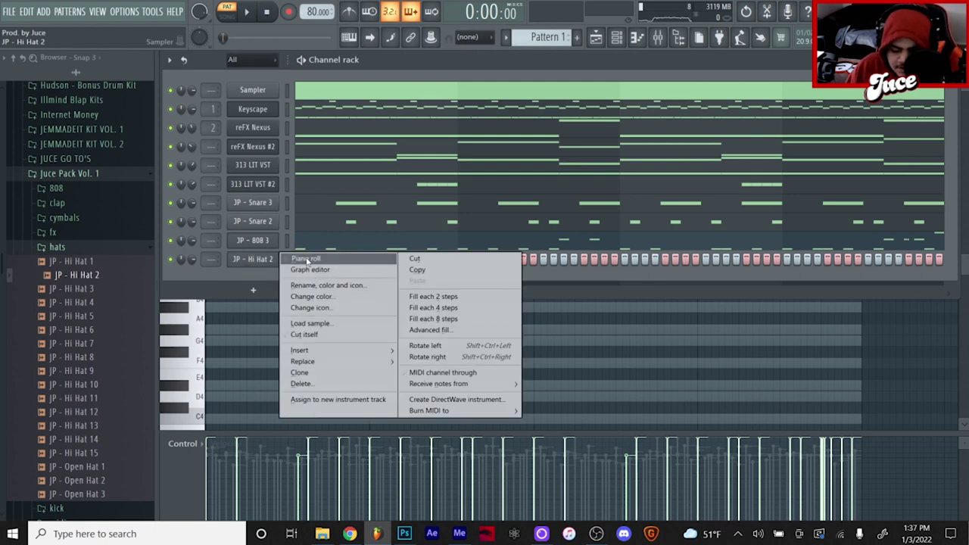
click(306, 259)
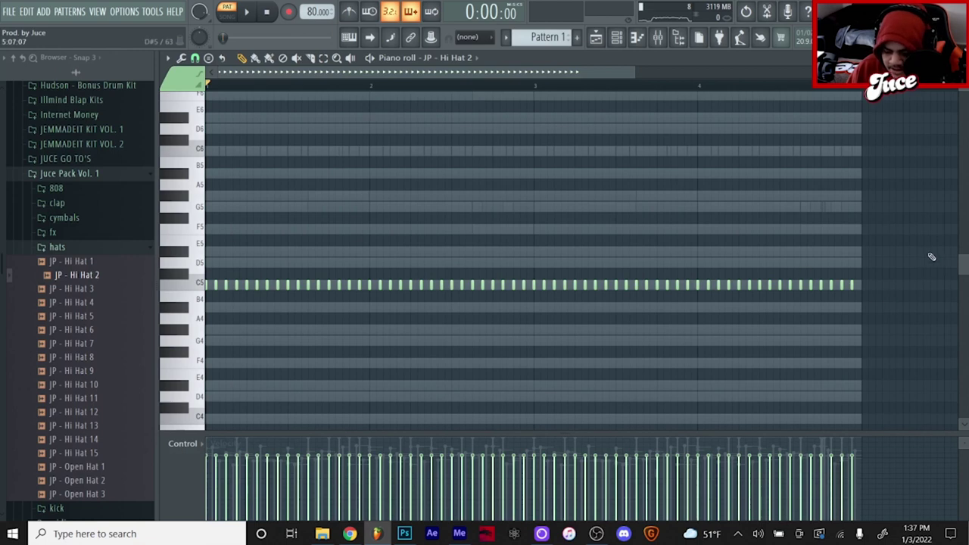
Step: Delete the hi-hat notes in bars 3 and 4 and apply quick legato to the remaining C5 notes
drag(913, 247, 550, 324)
key(Delete)
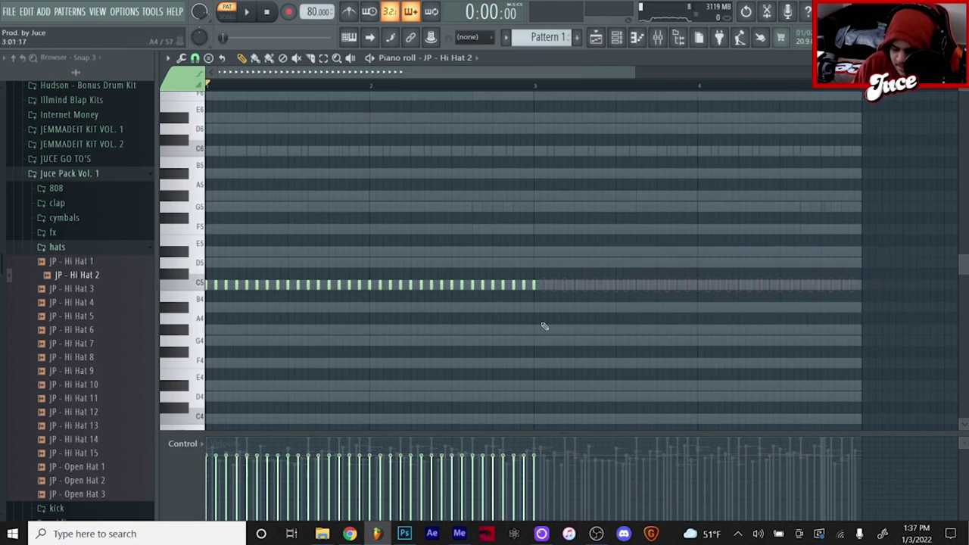
key(ctrl+l)
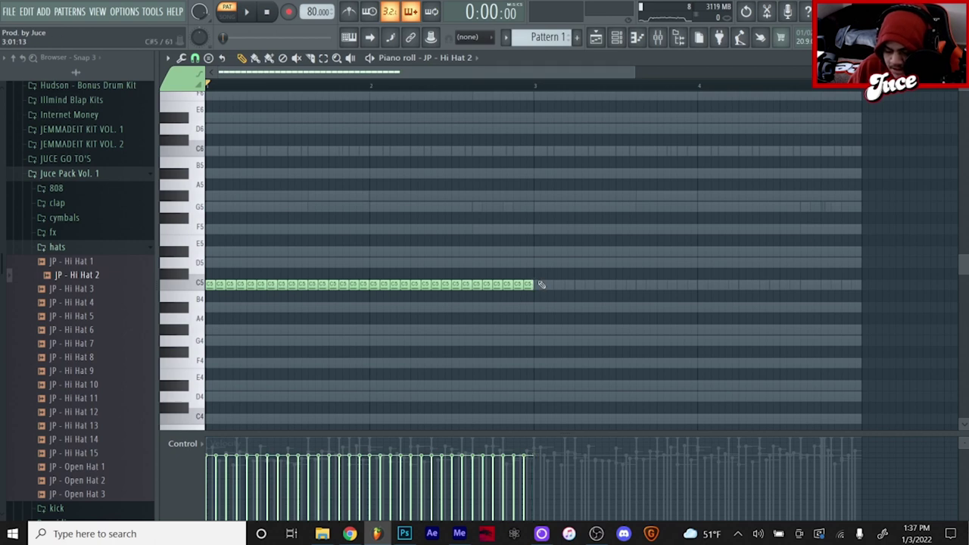
Step: Shorten the first C5 hi-hat note and add a second short C5 note halfway through bar 1 step 1, auditioning the double hit
scroll(240, 89, up, 5)
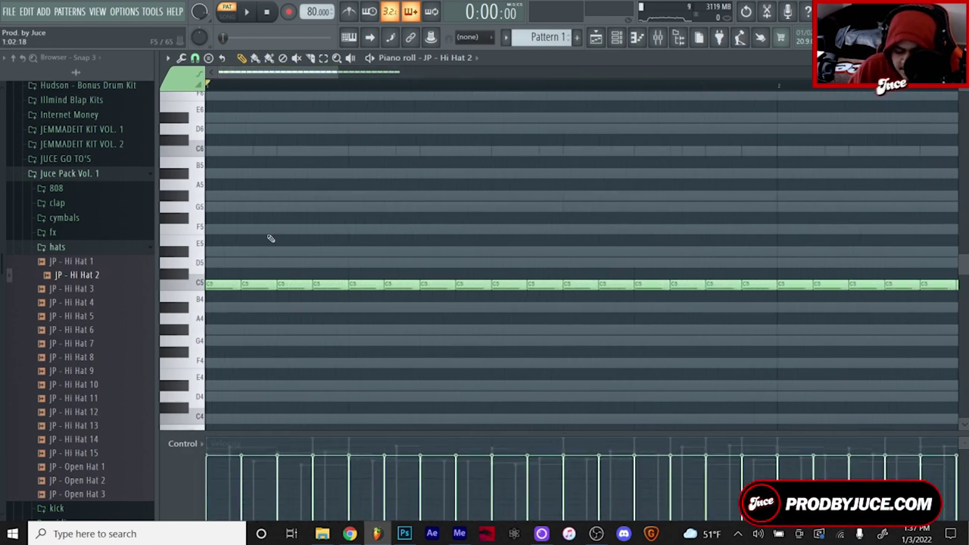
key(space)
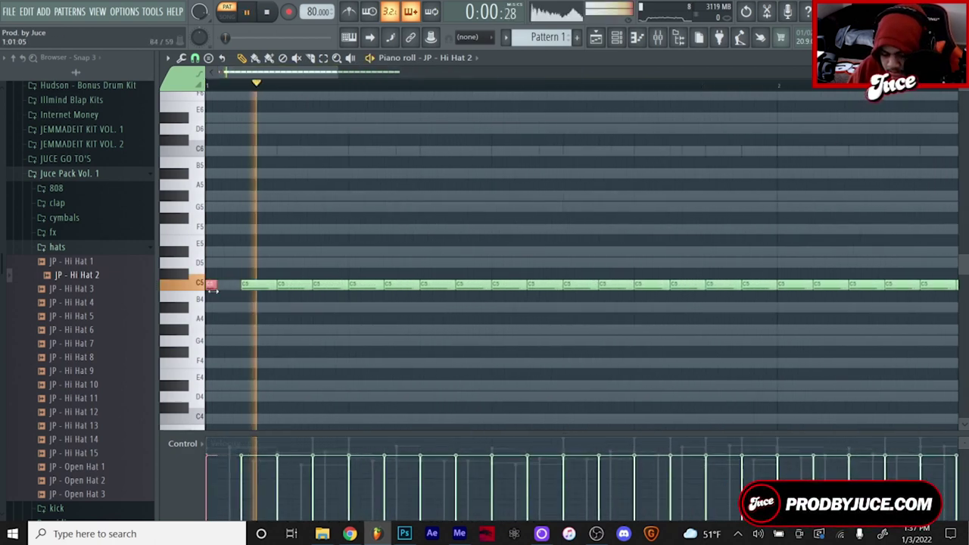
click(230, 284)
key(space)
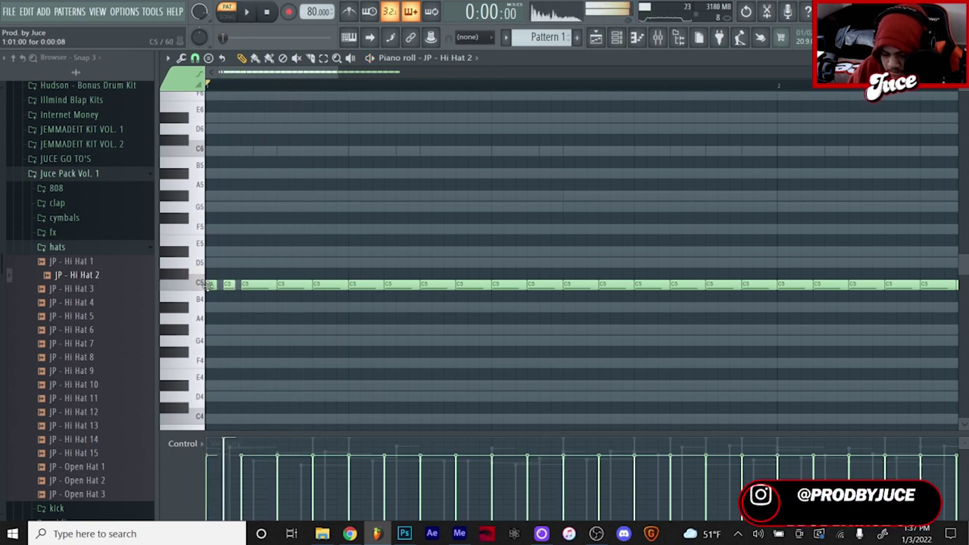
key(space)
key(space)
key(space)
key(space)
key(space)
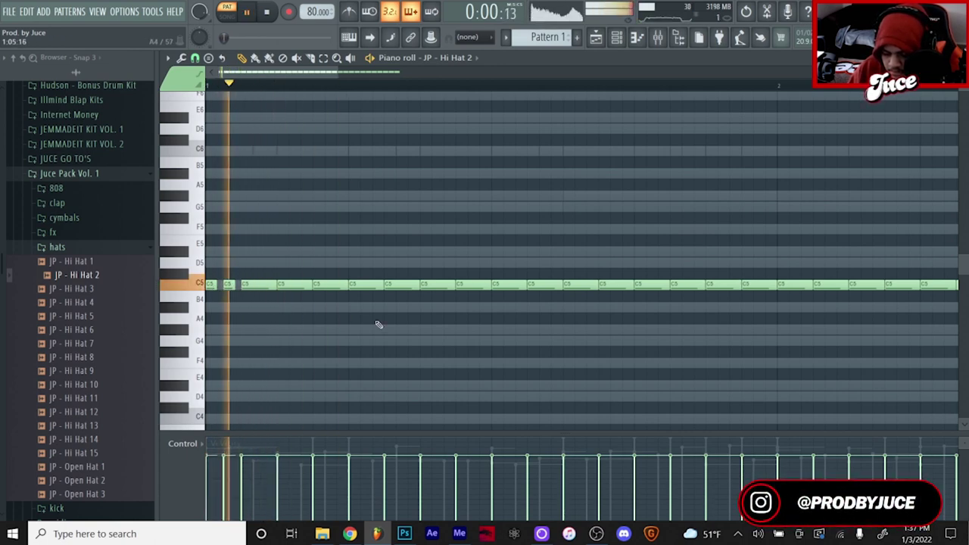
key(space)
key(space)
key(space)
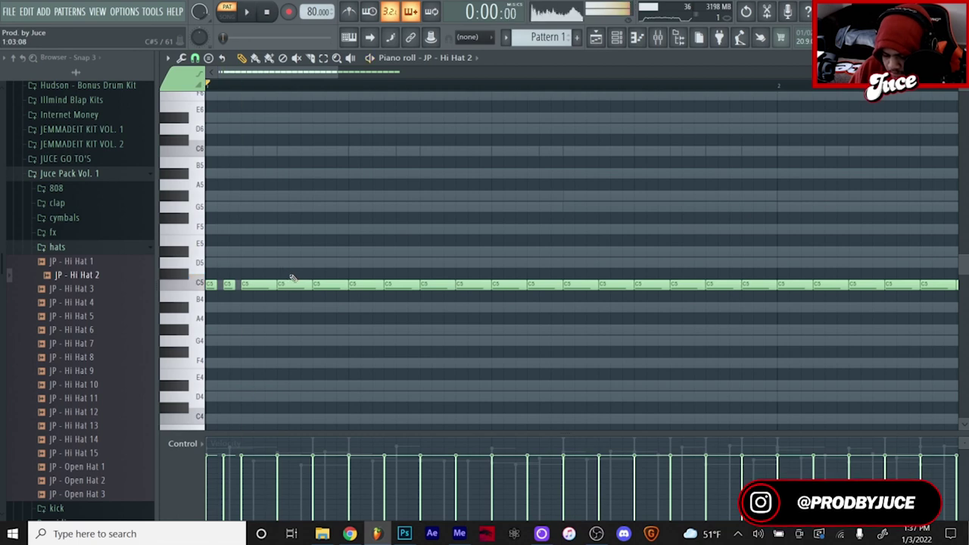
Step: Arpeggiate the C5 hi-hat note on bar 1 step 3 into a fast roll, using the Flip pattern, range 1 and Block sync
drag(296, 249, 278, 370)
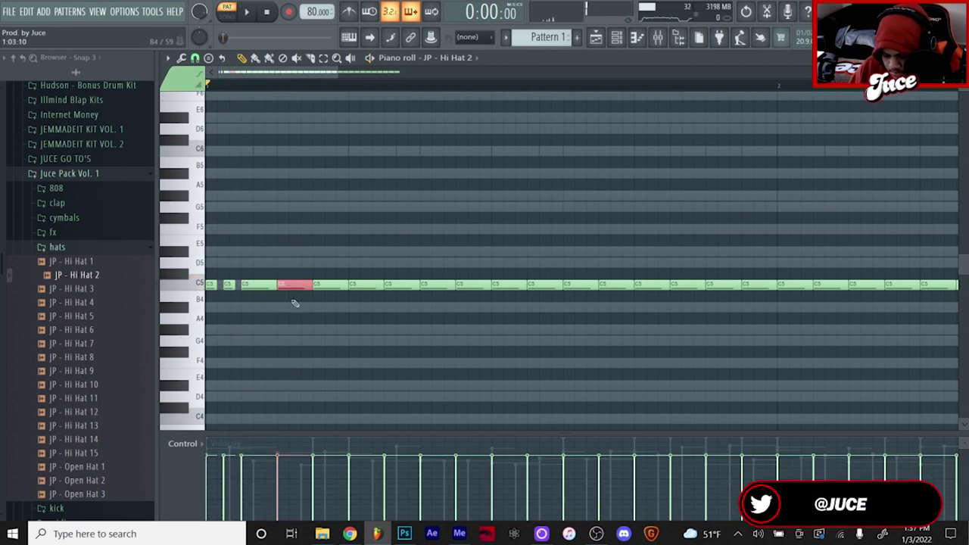
key(alt+a)
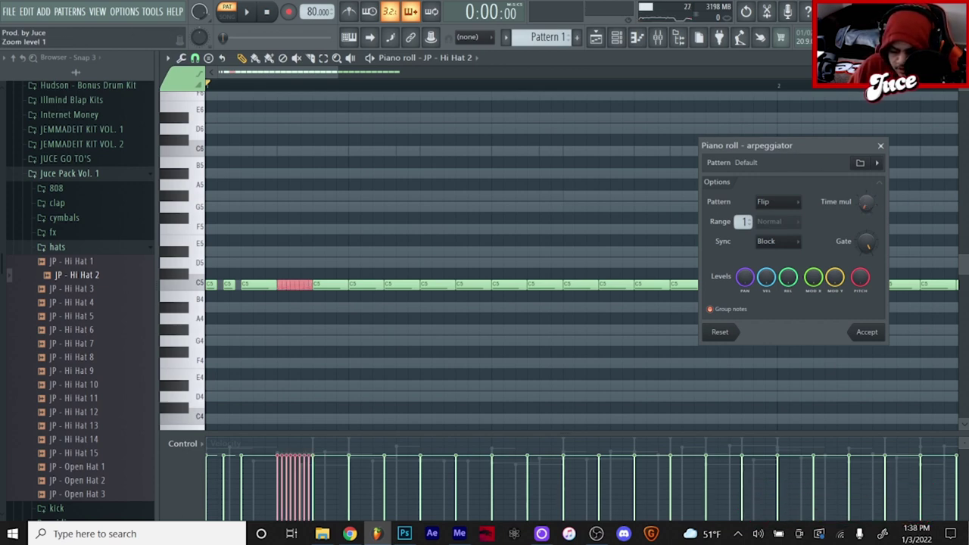
key(space)
click(867, 331)
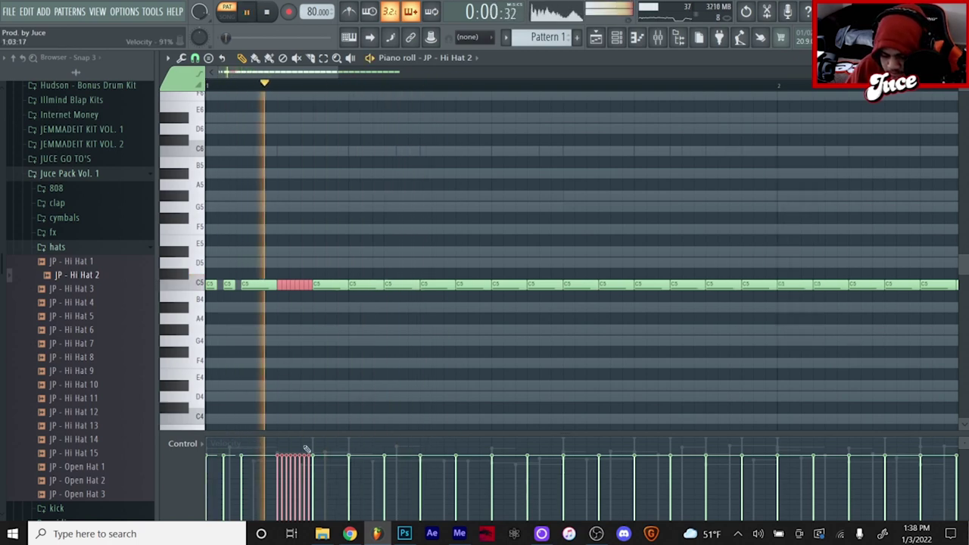
Step: Ramp the velocities of the bar 1 step 3 roll upward from soft to loud, audition it and deselect the notes
mouse_move(312, 457)
mouse_down()
mouse_move(266, 510)
mouse_move(254, 501)
mouse_up()
key(space)
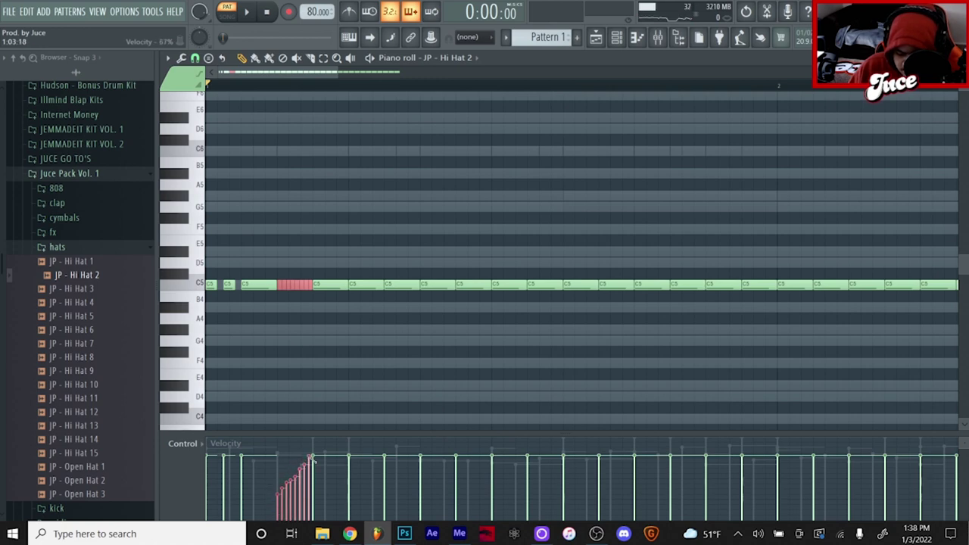
key(space)
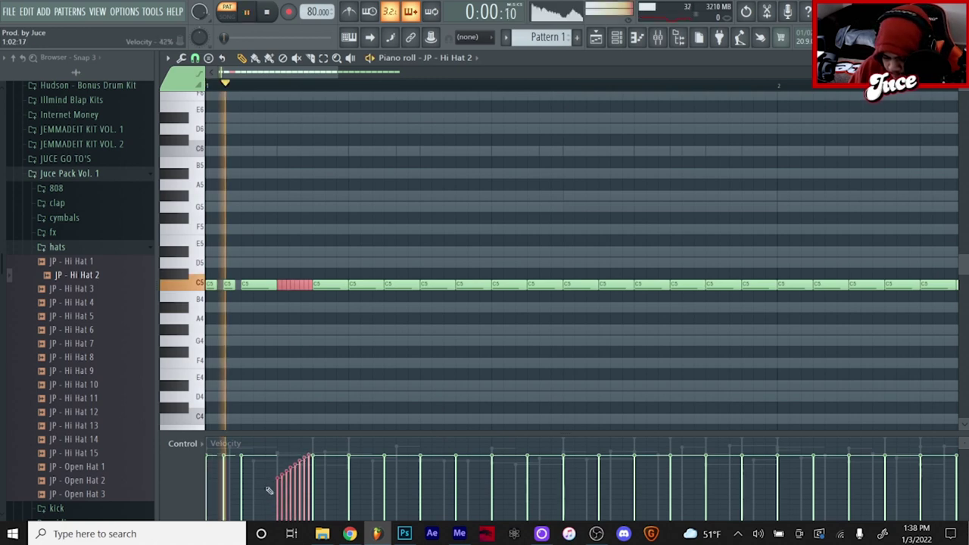
ctrl+click(421, 355)
key(space)
key(space)
key(space)
key(space)
key(space)
Step: Choose a finer snap and add rolls of four short notes at F#4 on bar 1 step 5 and at C5 on step 6
click(195, 59)
click(212, 127)
key(space)
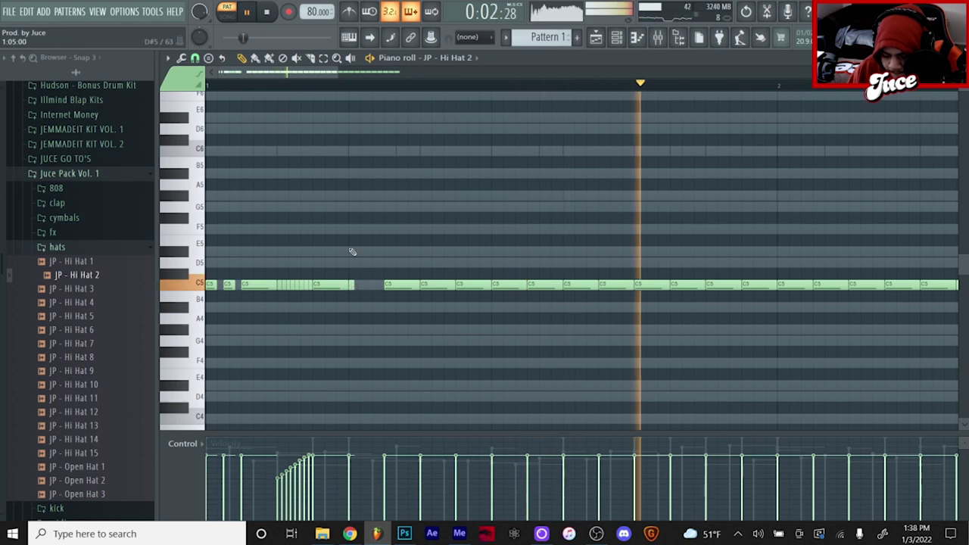
ctrl+click(351, 284)
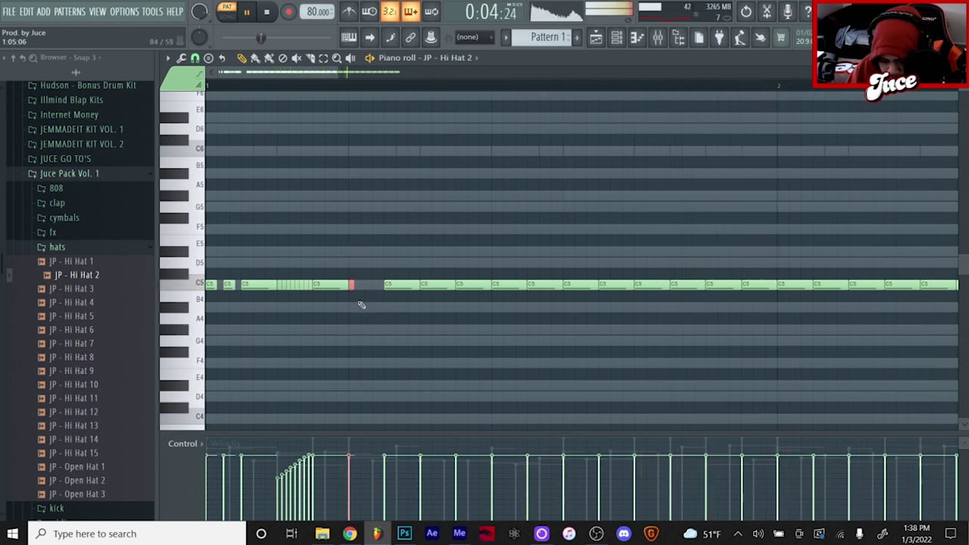
drag(356, 350, 374, 352)
mouse_move(386, 285)
mouse_down()
mouse_move(407, 286)
mouse_move(384, 292)
mouse_up()
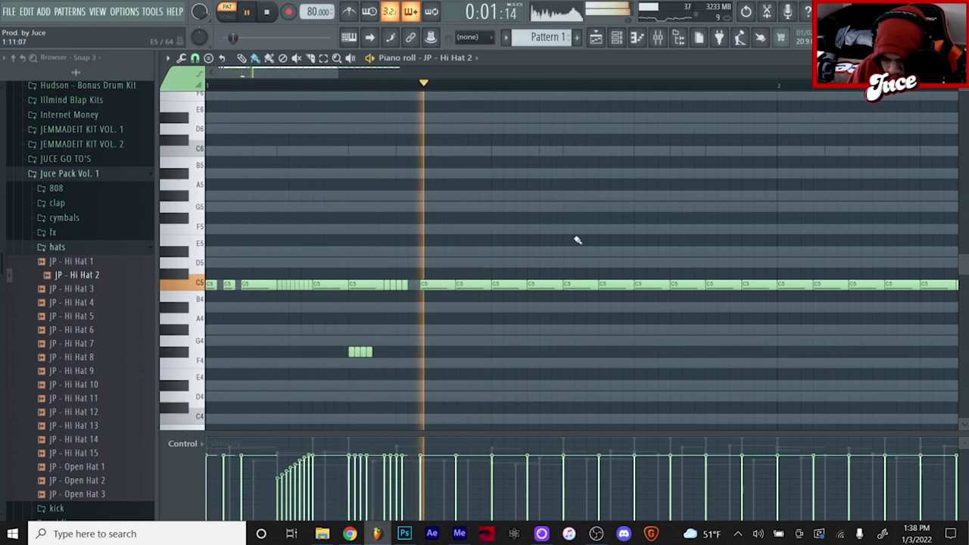
Step: Replace the C5 hi-hat on bar 1 step 15 with an ascending run of short F4, G4 and A4 notes
key(space)
key(space)
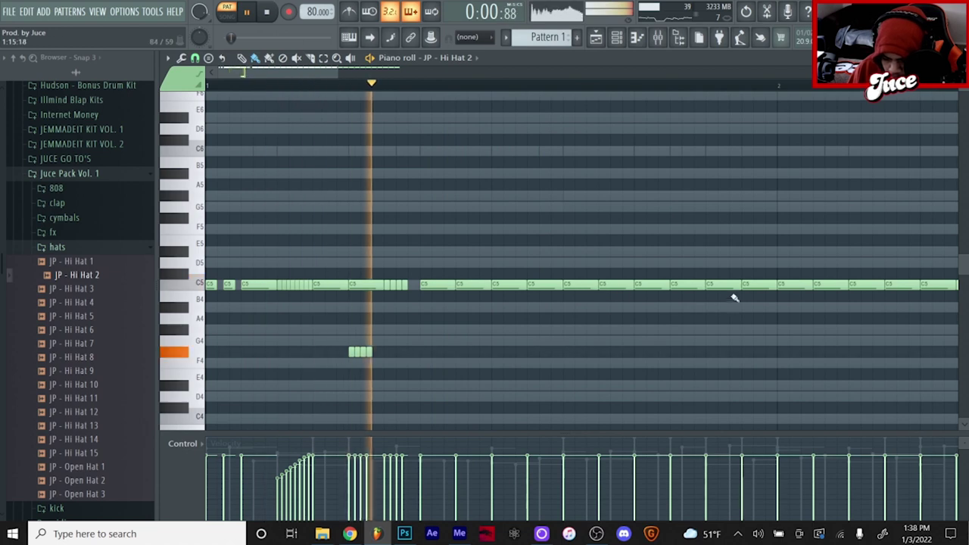
drag(742, 285, 720, 286)
click(704, 330)
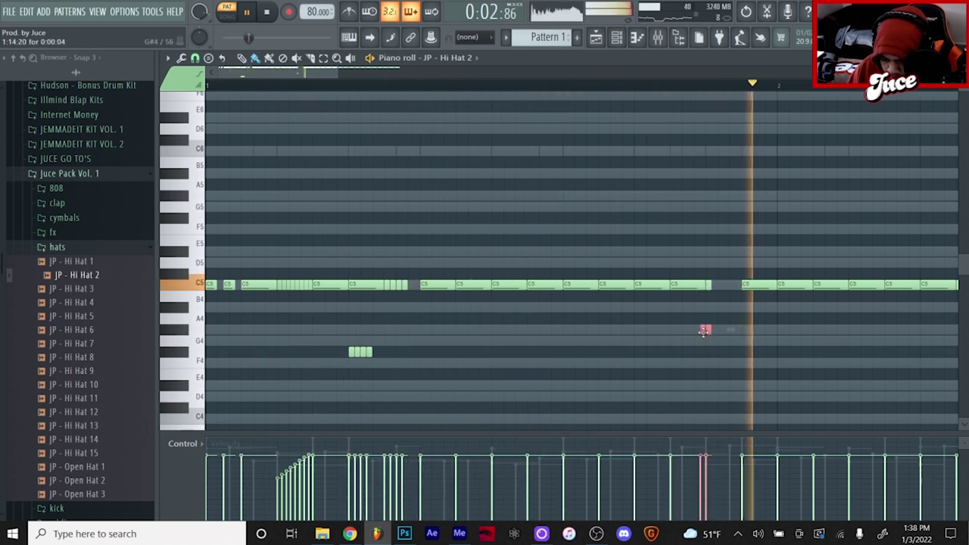
drag(707, 333, 708, 363)
click(720, 340)
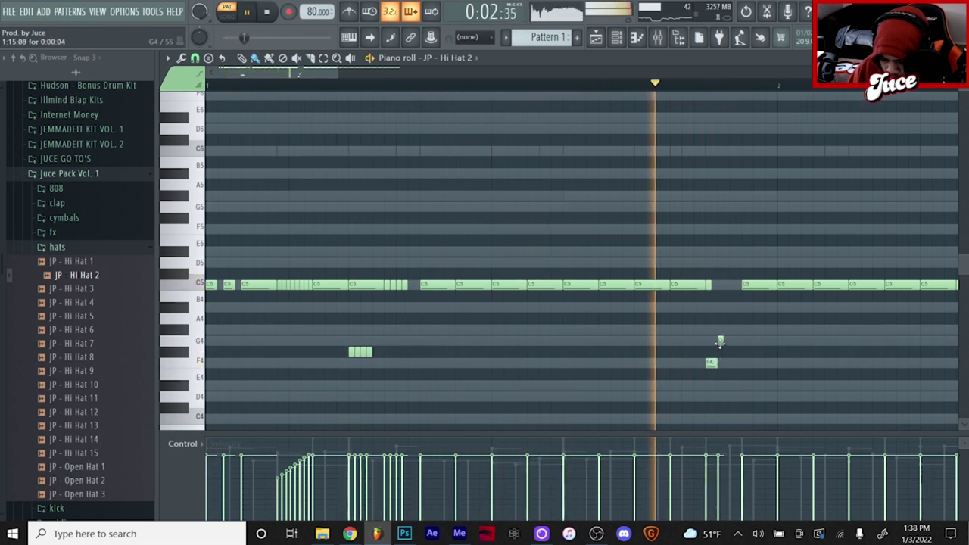
key(space)
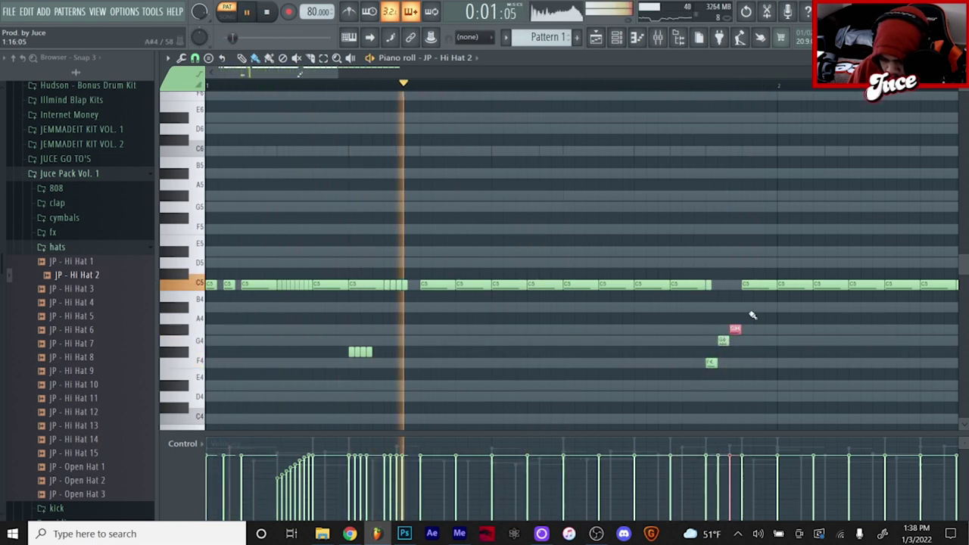
click(731, 318)
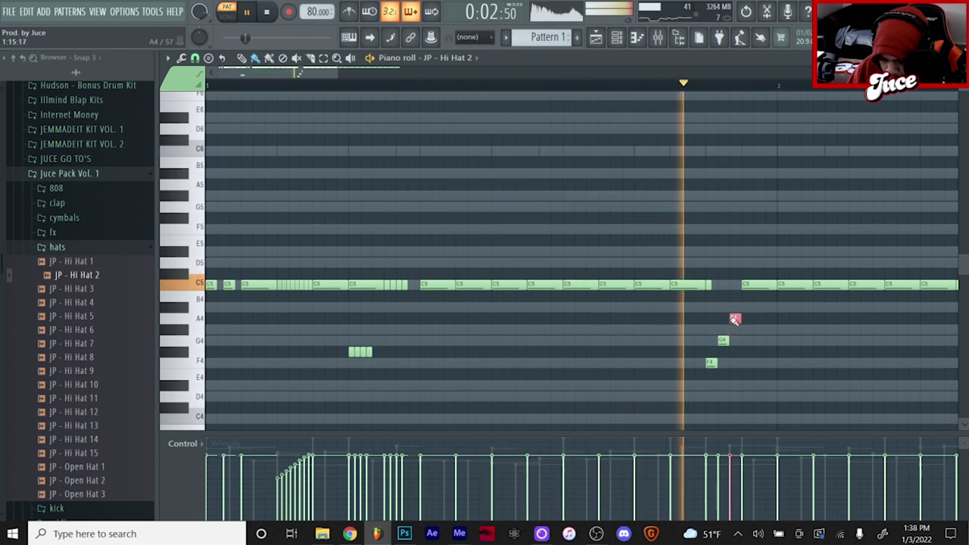
Step: Continue the run through bar 1 step 16 with short C5, D5 and E5 notes, and add a full-step G4 note on step 11
click(756, 262)
click(768, 240)
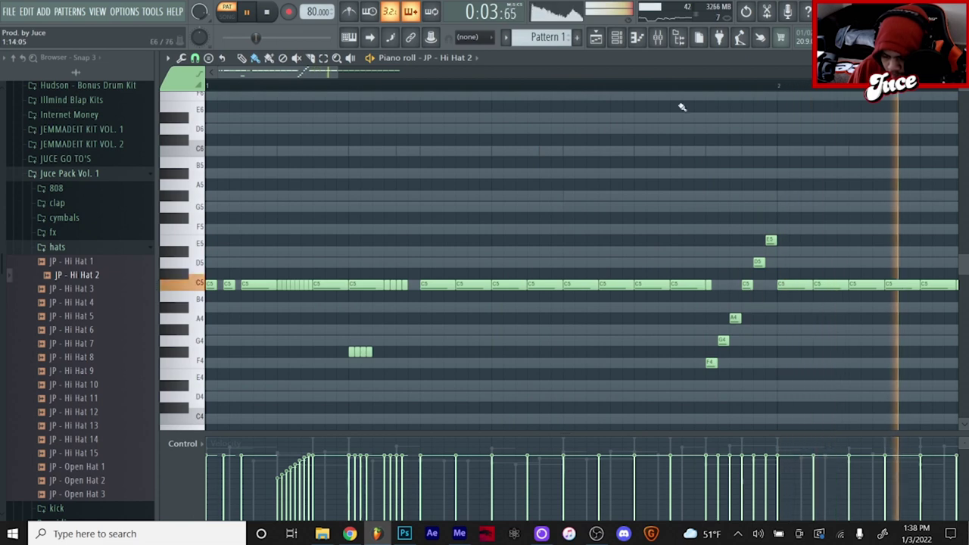
click(455, 340)
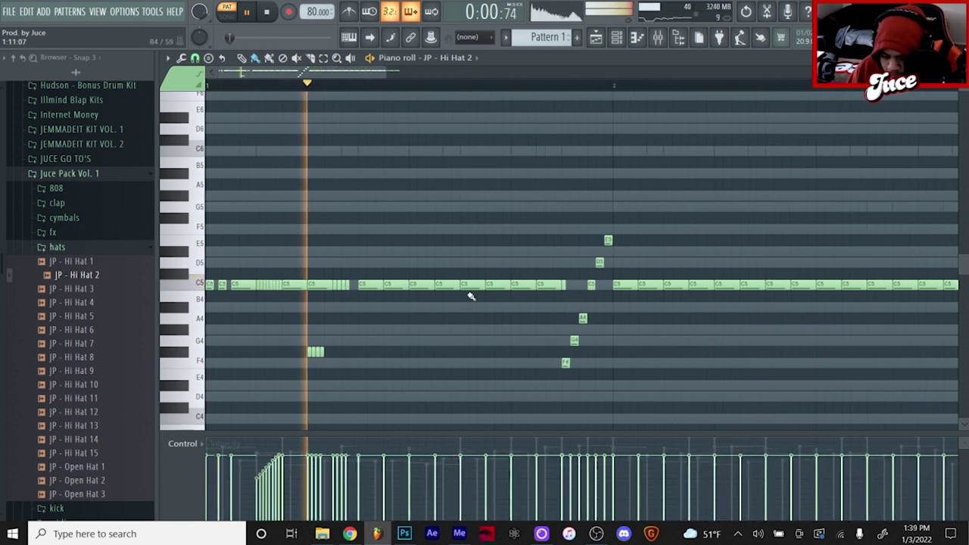
click(462, 341)
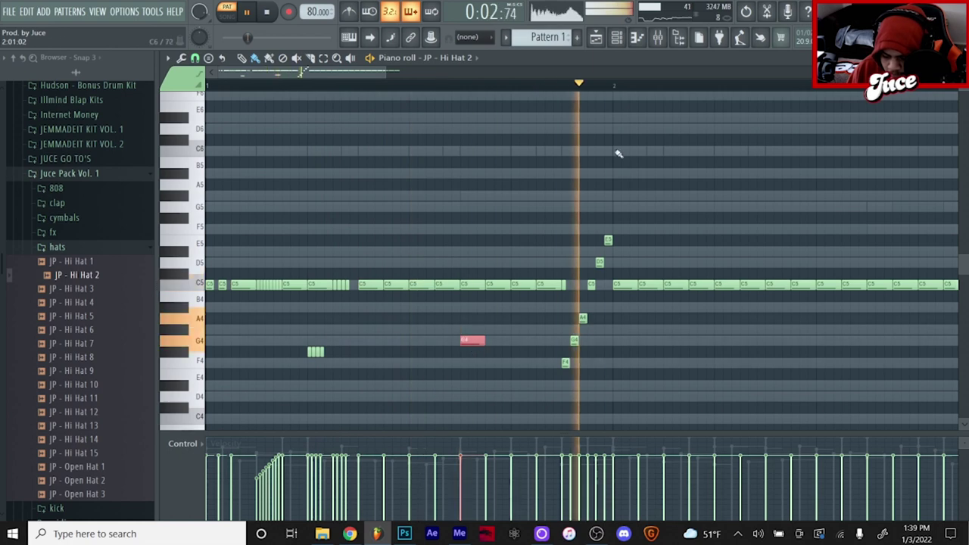
Step: In bar 2, add short G4 hi-hats on steps 3 and 5 and a roll of four short G4 notes on step 4
scroll(615, 92, down, 3)
scroll(612, 92, up, 1)
scroll(613, 94, up, 1)
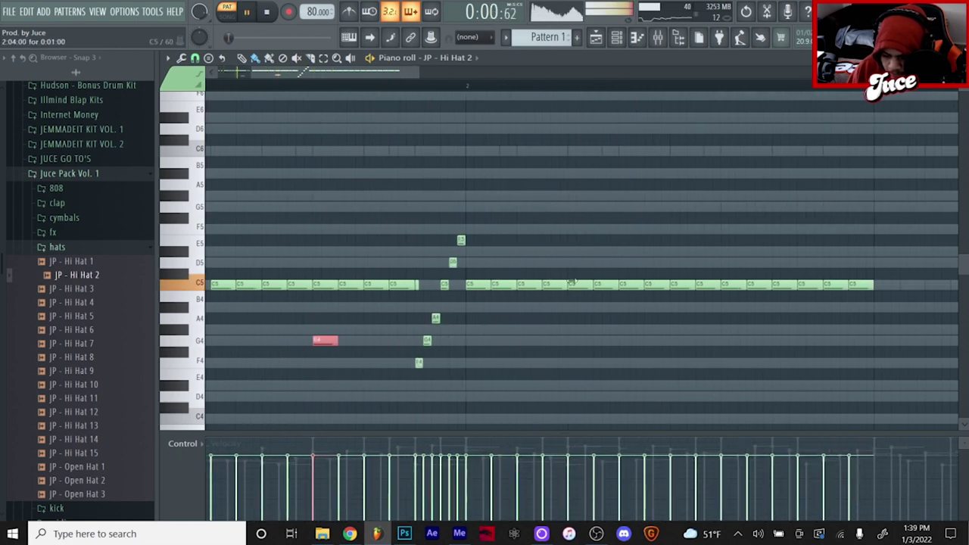
click(195, 58)
click(237, 159)
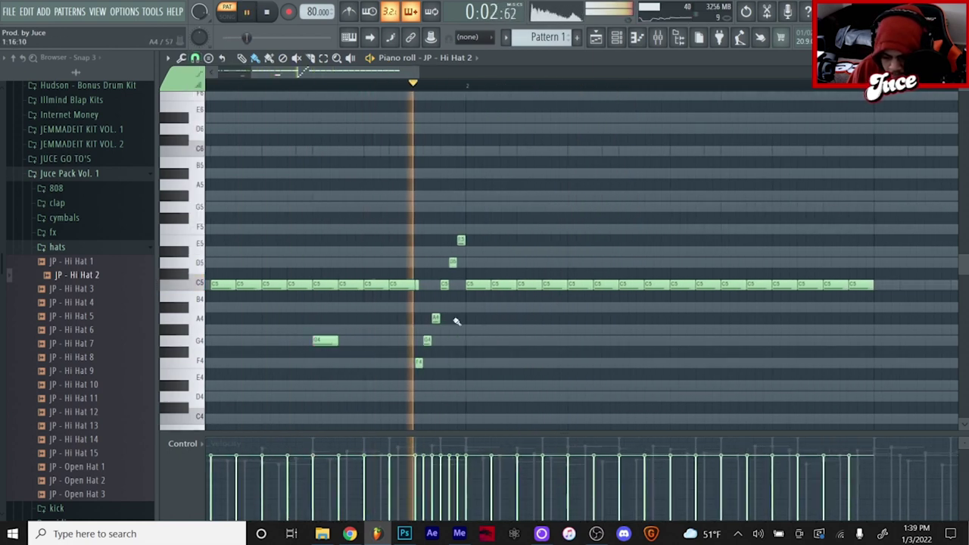
key(space)
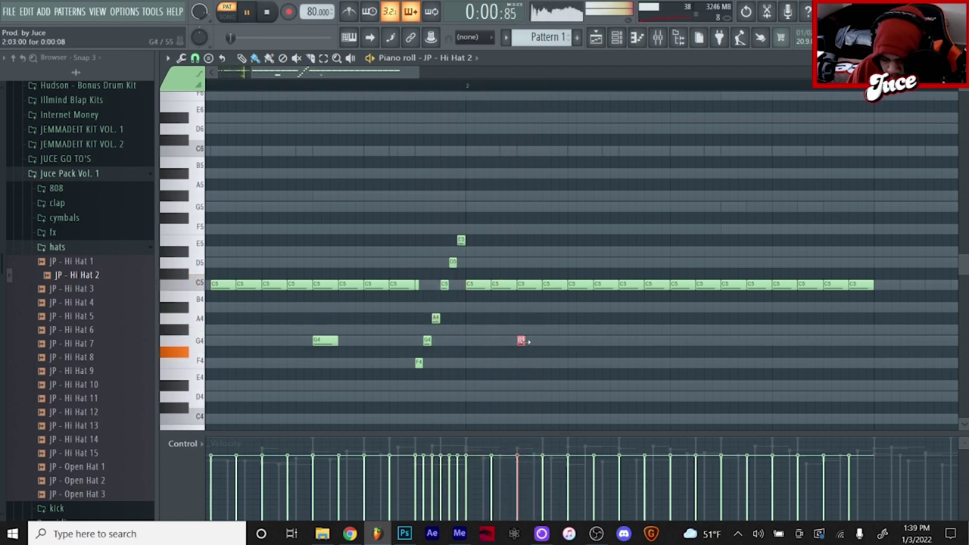
drag(542, 341, 559, 342)
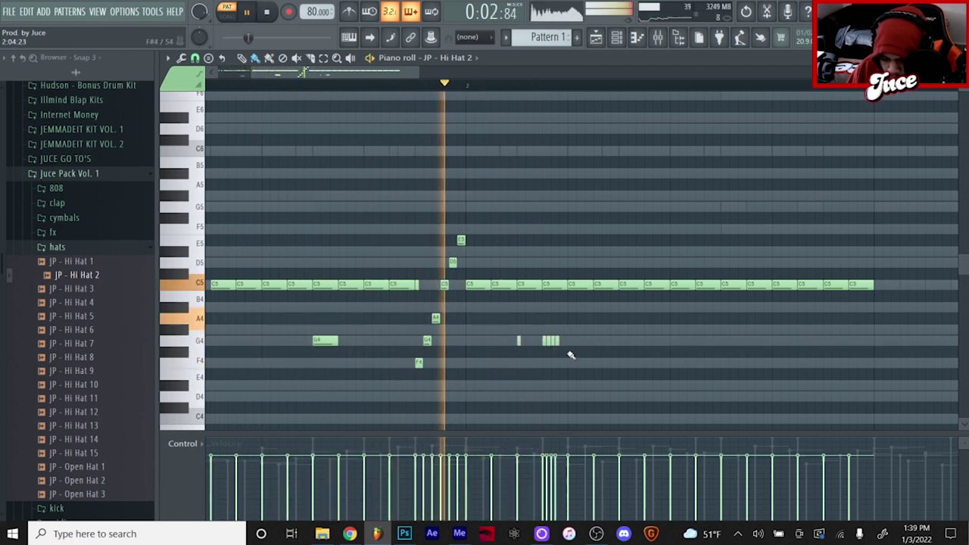
click(570, 340)
key(space)
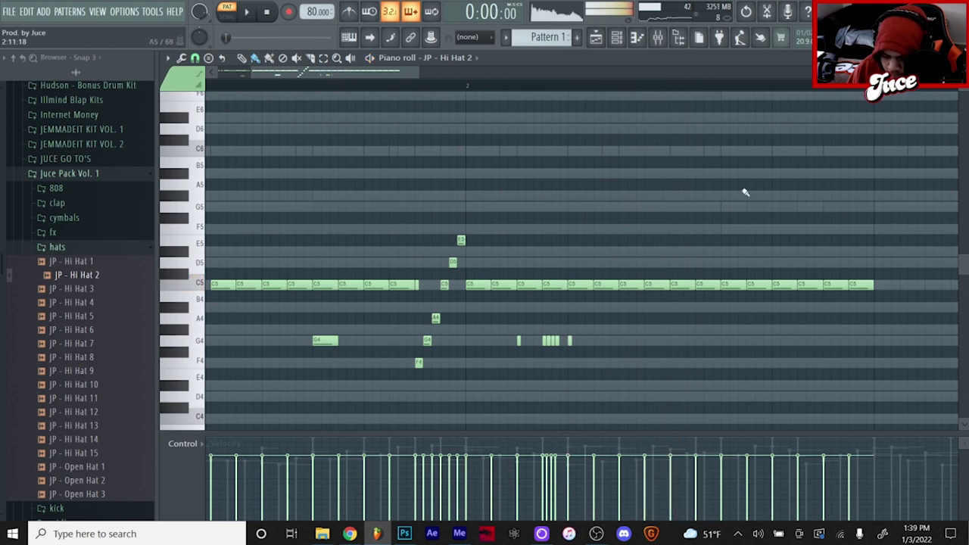
Step: Add a full-step G#4 note on bar 2 step 7 and a short rising C5, D5, E5 run across step 9
click(621, 328)
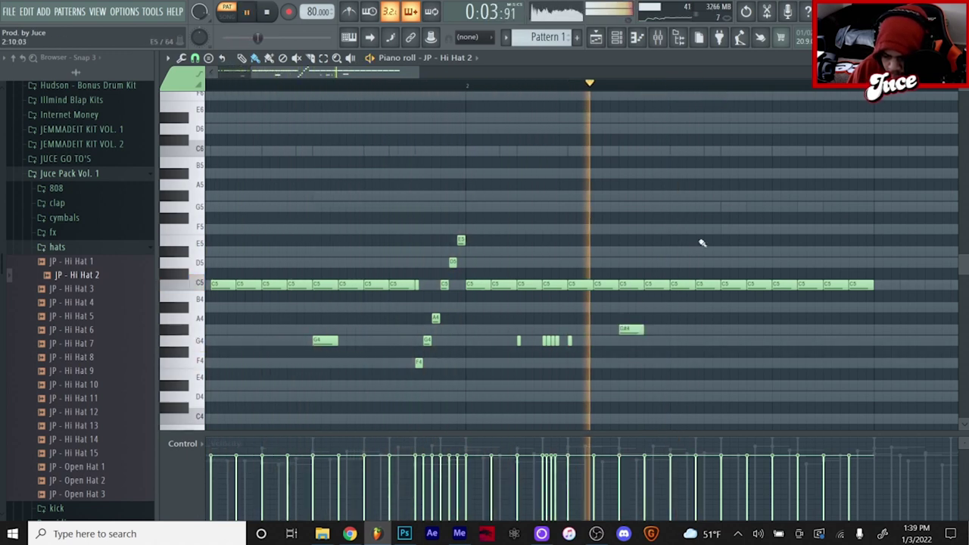
click(679, 263)
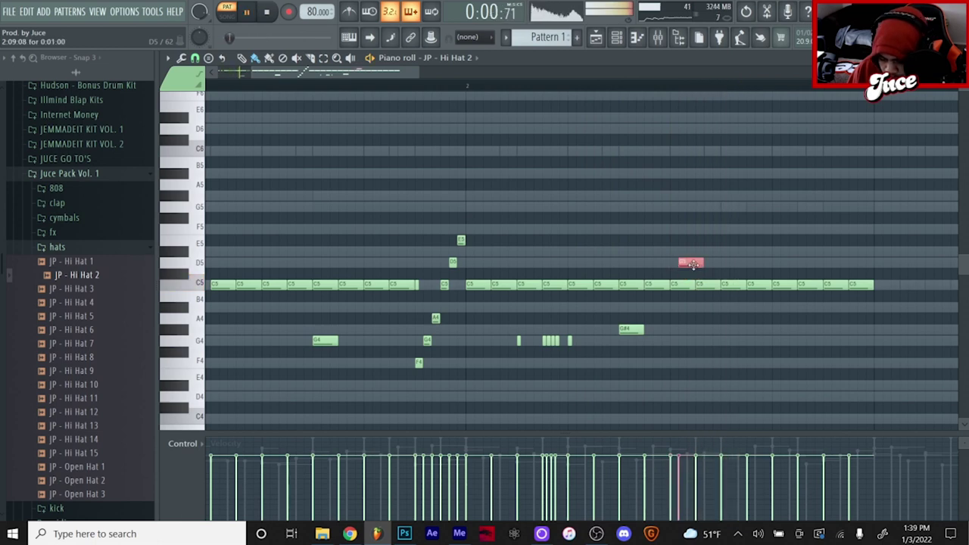
click(690, 251)
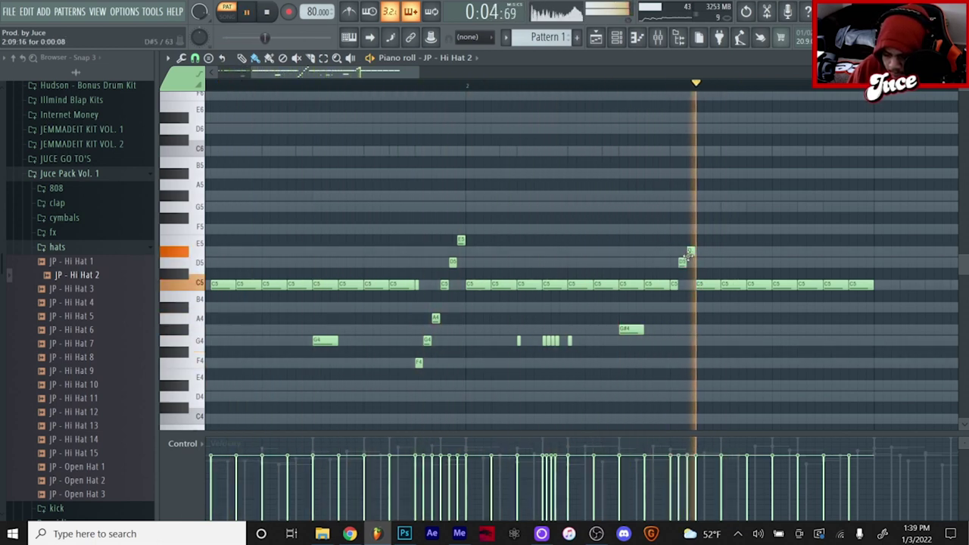
drag(688, 255, 690, 242)
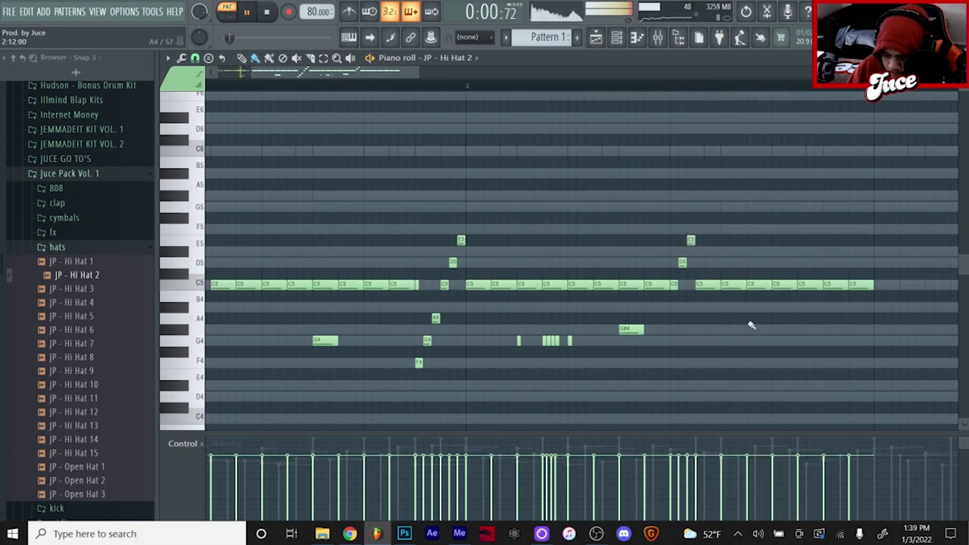
Step: In bar 2, add D#5 on step 12 and G#4 on step 14, and split the step 15 C5 into four notes with falling velocity
click(758, 252)
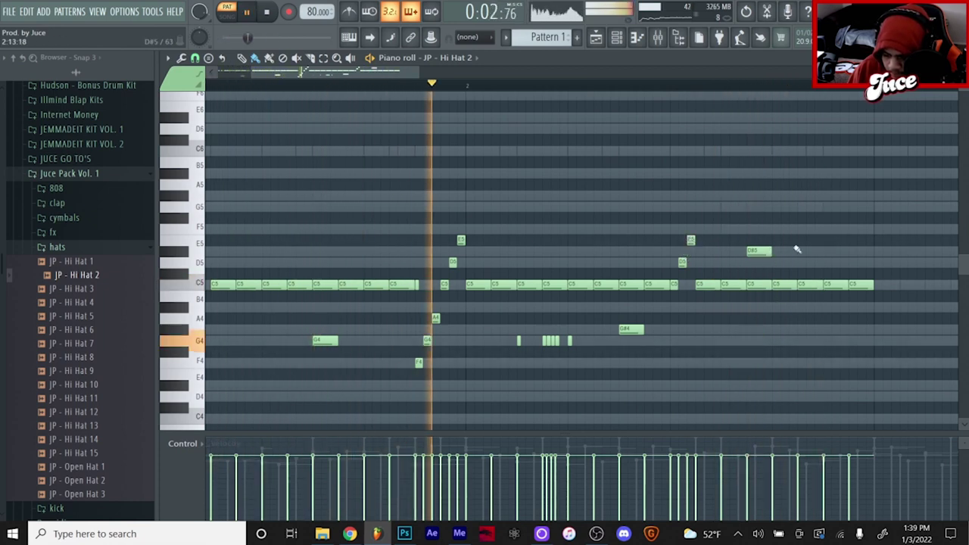
drag(375, 72, 404, 73)
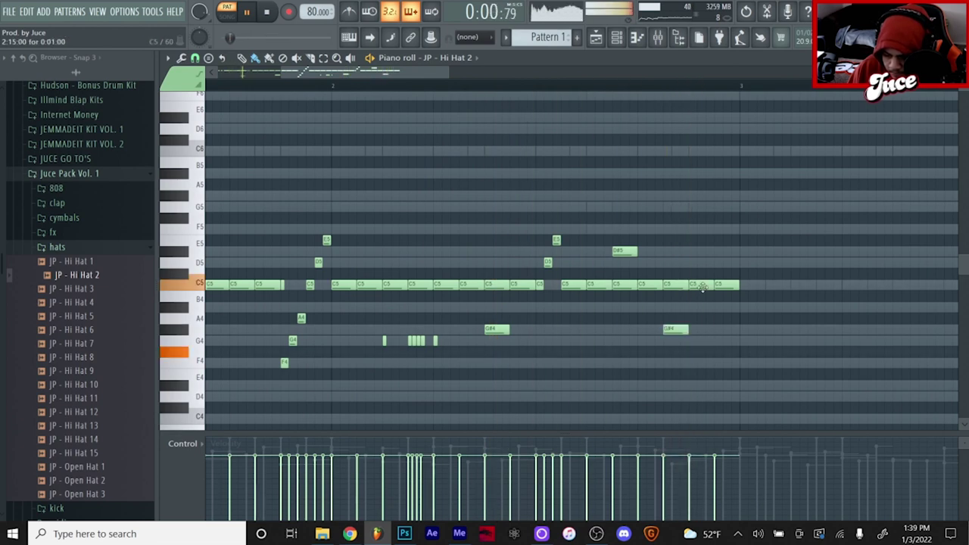
key(ctrl+k)
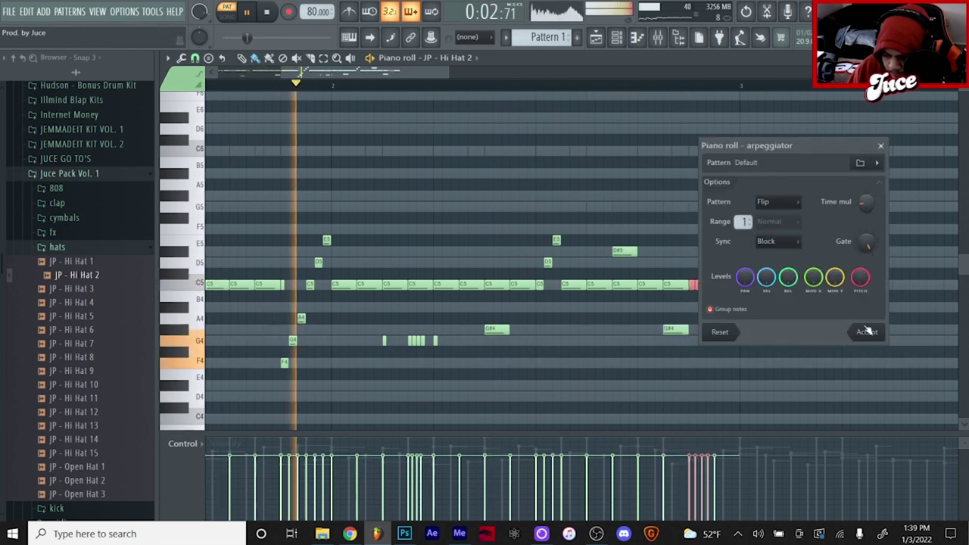
click(866, 332)
drag(689, 458, 717, 491)
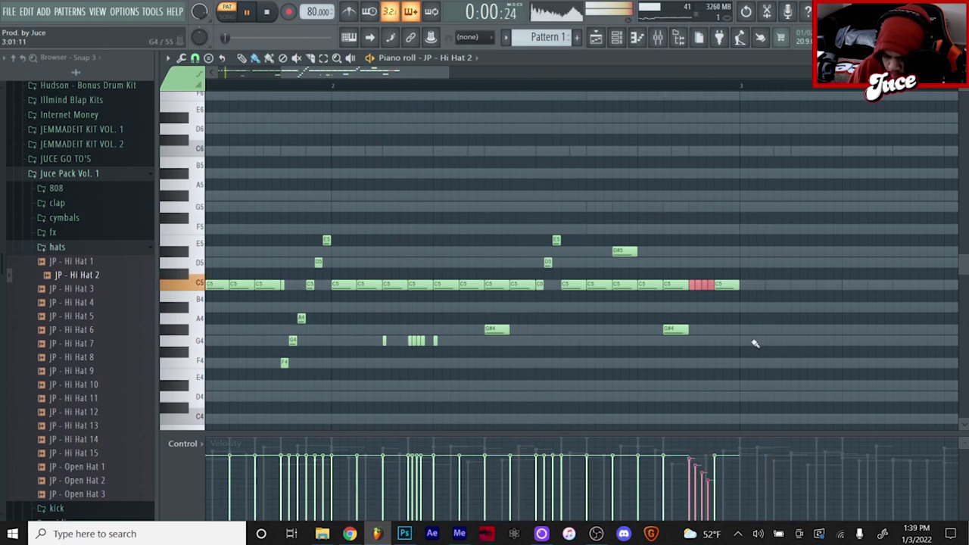
Step: Duplicate the two-bar hi-hat pattern into bars 3 and 4
scroll(666, 93, down, 4)
key(ctrl+b)
ctrl+click(725, 202)
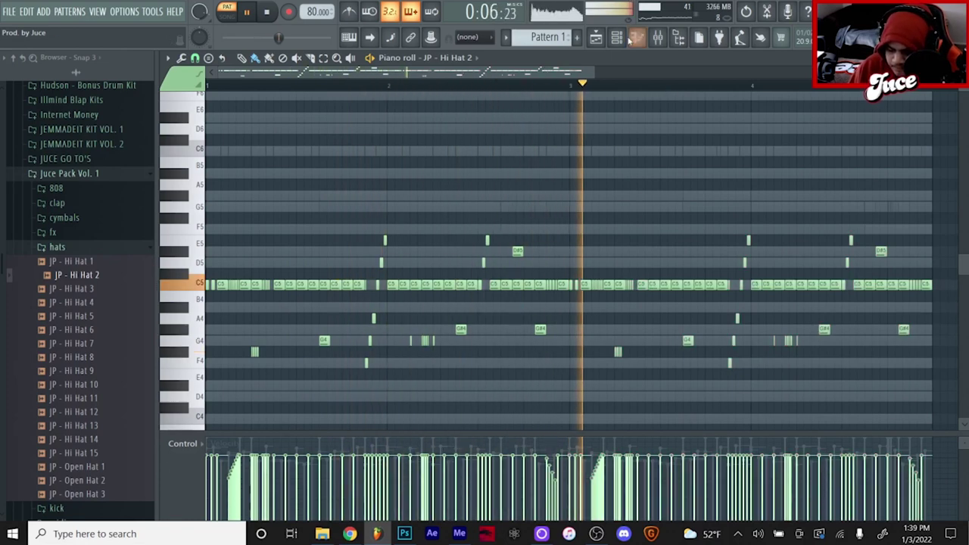
Step: Mute the reFX Nexus, reFX Nexus #2, 313 LIT VST and 313 LIT VST #2 channels
key(F6)
click(170, 128)
click(170, 147)
click(171, 165)
click(171, 184)
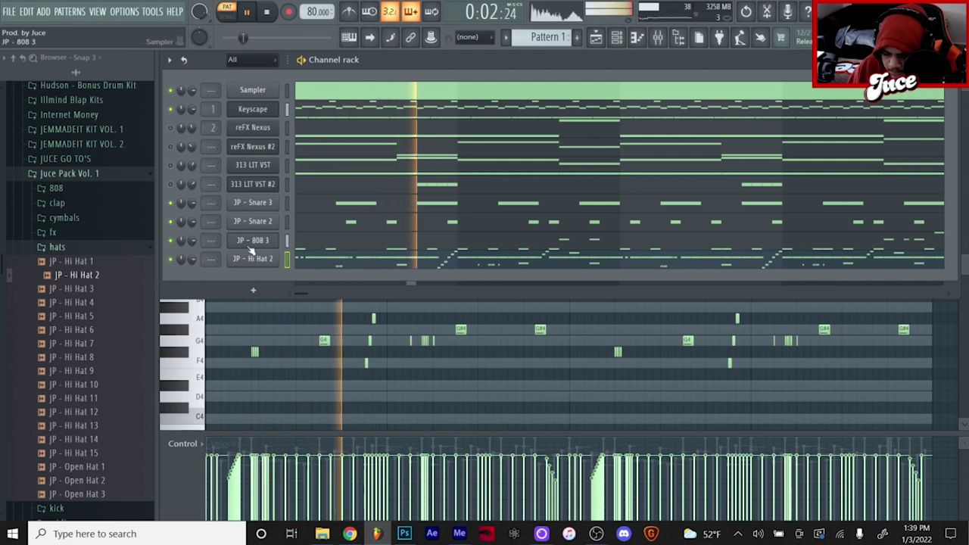
Step: Load JP - Open Hat 3 from the Juce Pack hats folder as a new channel below JP - Hi Hat 2
click(57, 247)
click(58, 246)
click(84, 494)
drag(106, 496, 257, 273)
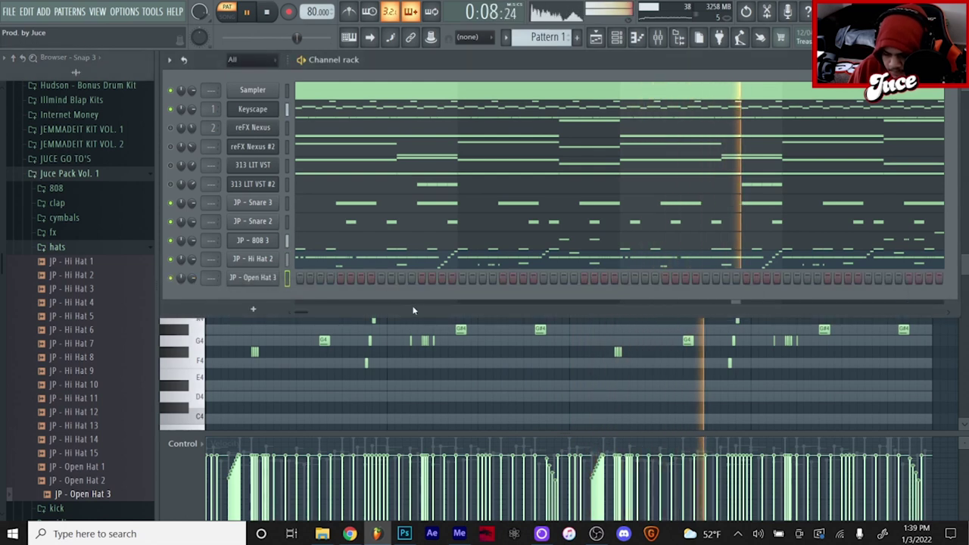
key(space)
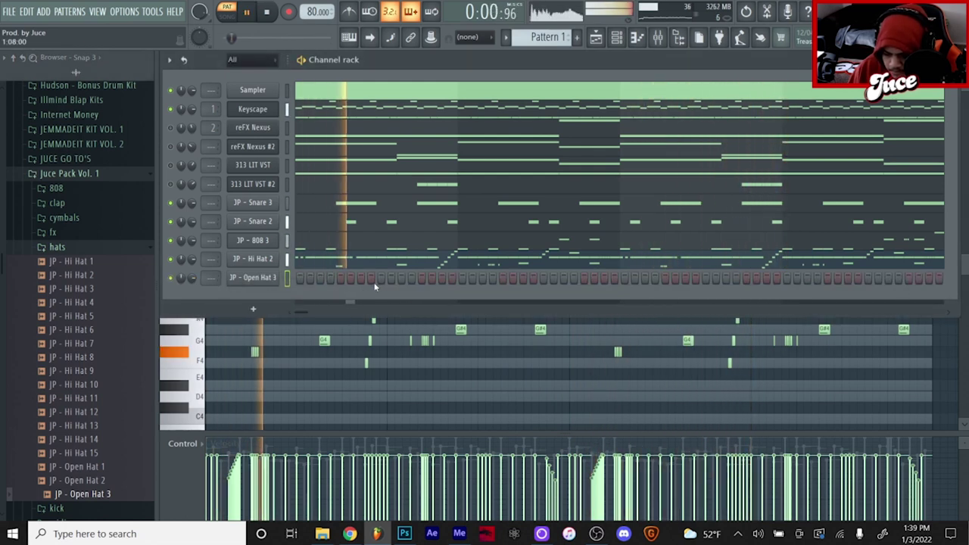
Step: Place a JP - Open Hat 3 hit on step 11 of all four bars
click(402, 277)
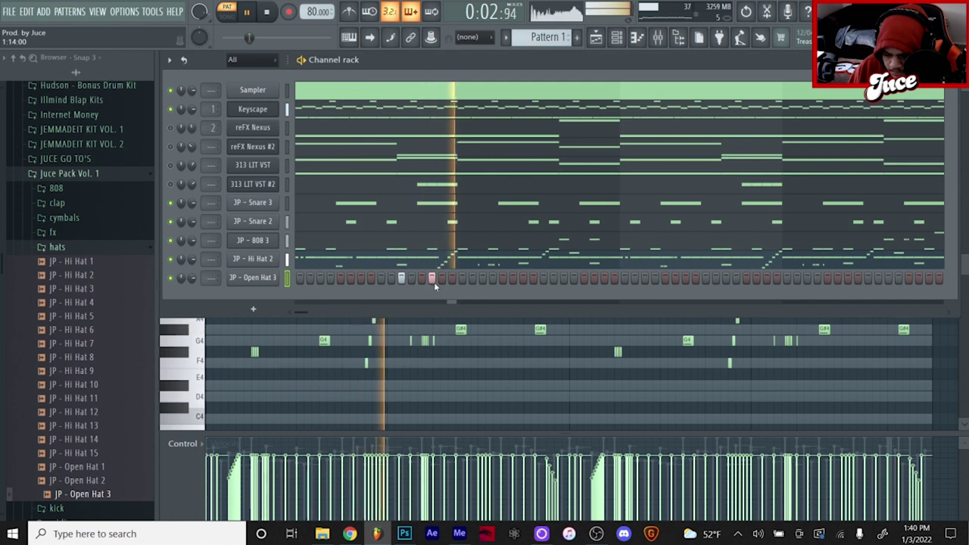
click(563, 279)
click(726, 279)
click(888, 279)
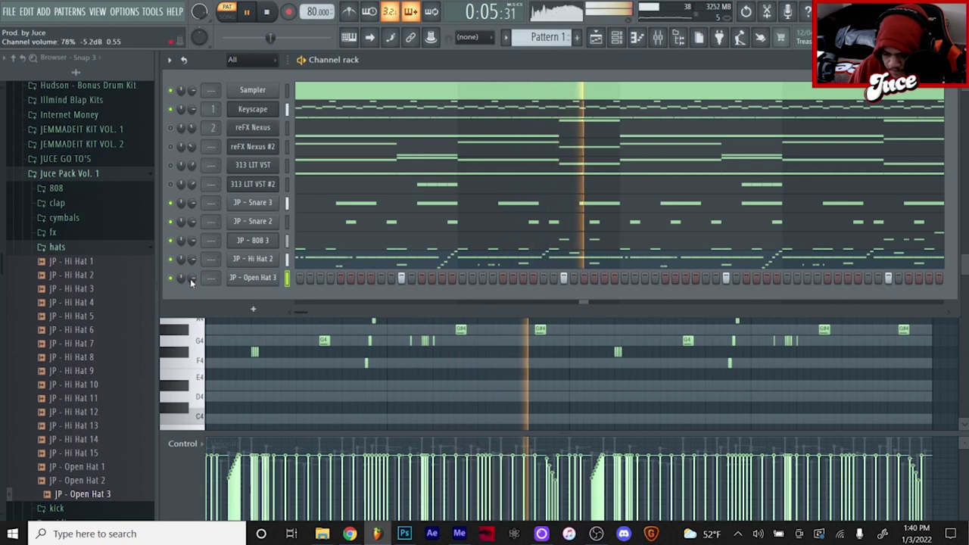
Step: Add JP - Clav II from the Juce Pack perc folder as a channel with hits on steps 7 and 8 of bars 1 and 3
click(106, 248)
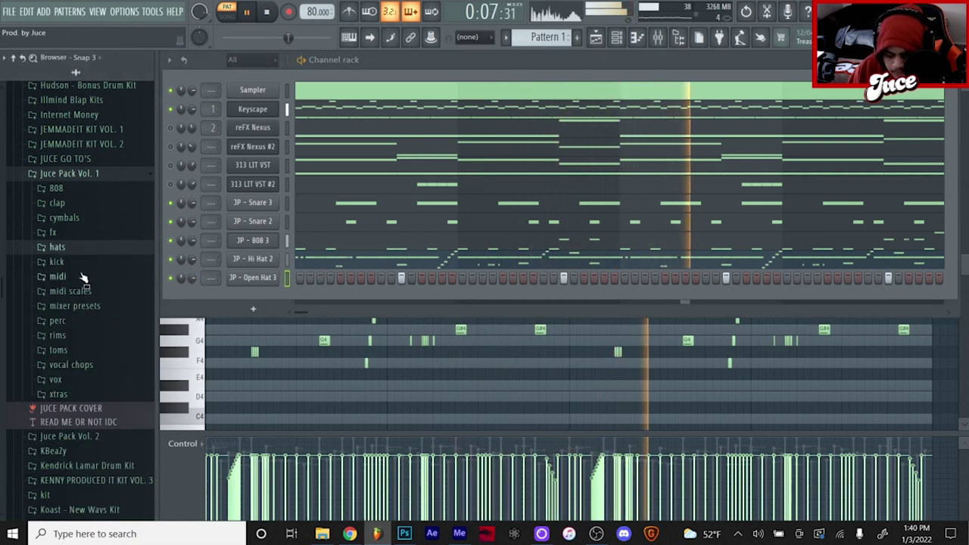
click(88, 318)
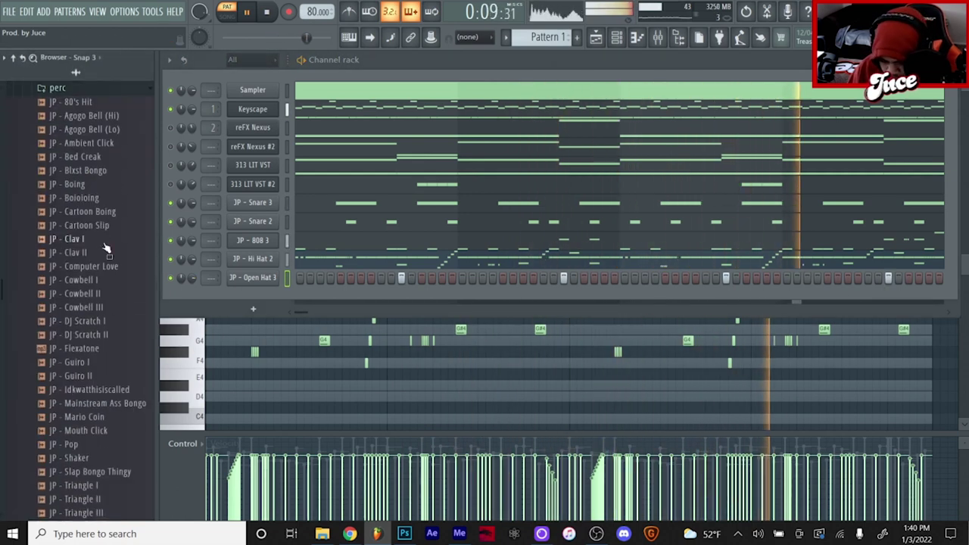
drag(104, 253, 257, 279)
click(361, 279)
click(371, 279)
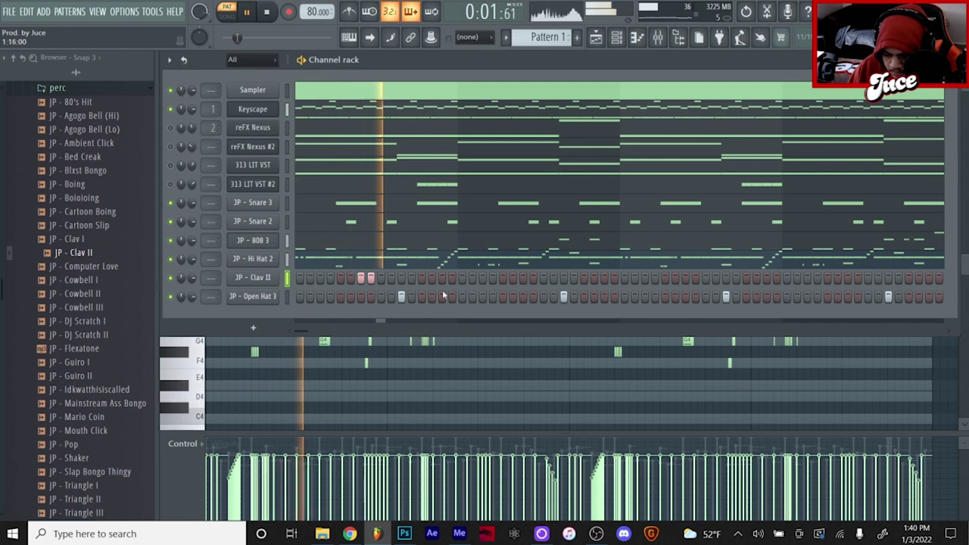
click(685, 279)
click(695, 278)
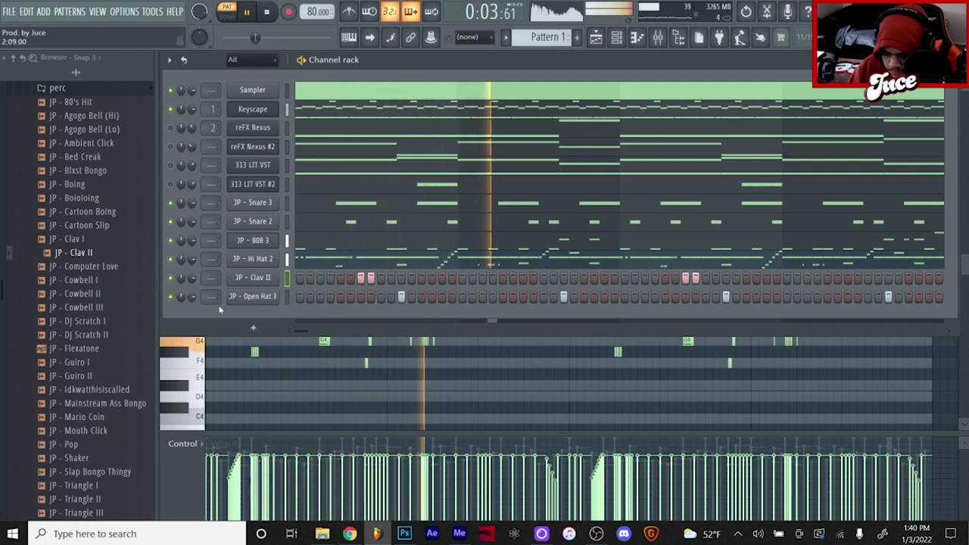
Step: Add JP - Idkwatthisiscalled from the perc folder as a channel with hits on step 2 of bars 2 and 4
click(113, 390)
drag(112, 395, 261, 321)
click(473, 316)
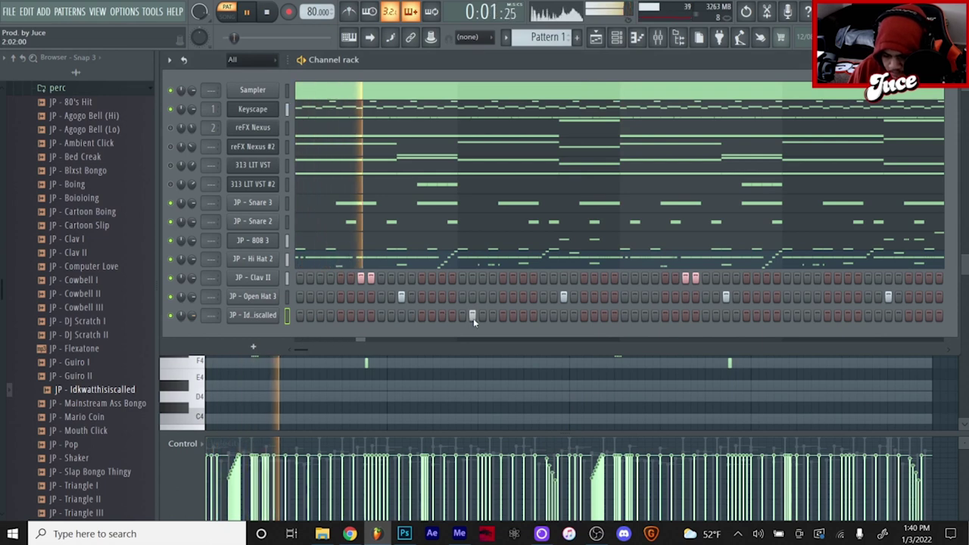
click(797, 316)
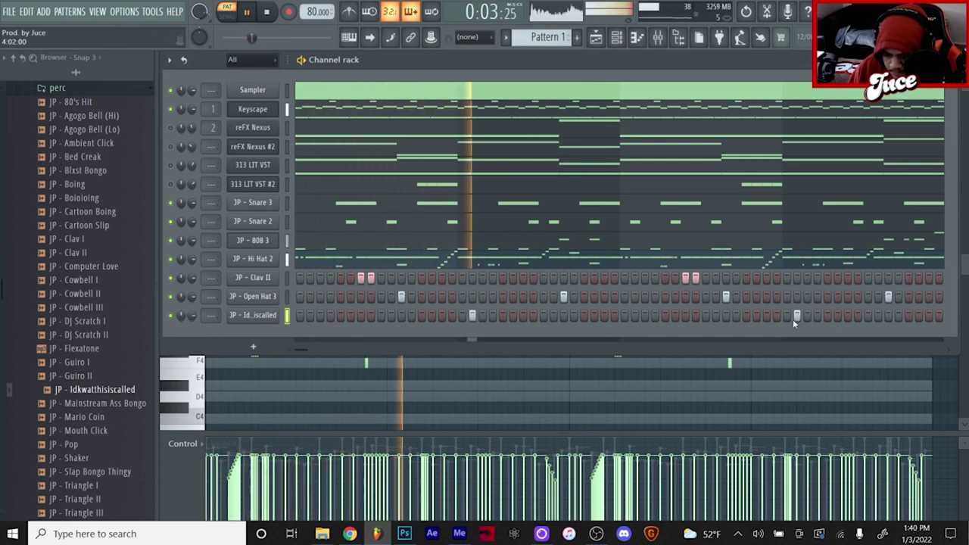
Step: Load the Murda Breath sample from the Vox folder of BeatsbyHT Drum Kit Vol. 2 as a new channel
scroll(78, 332, up, 5)
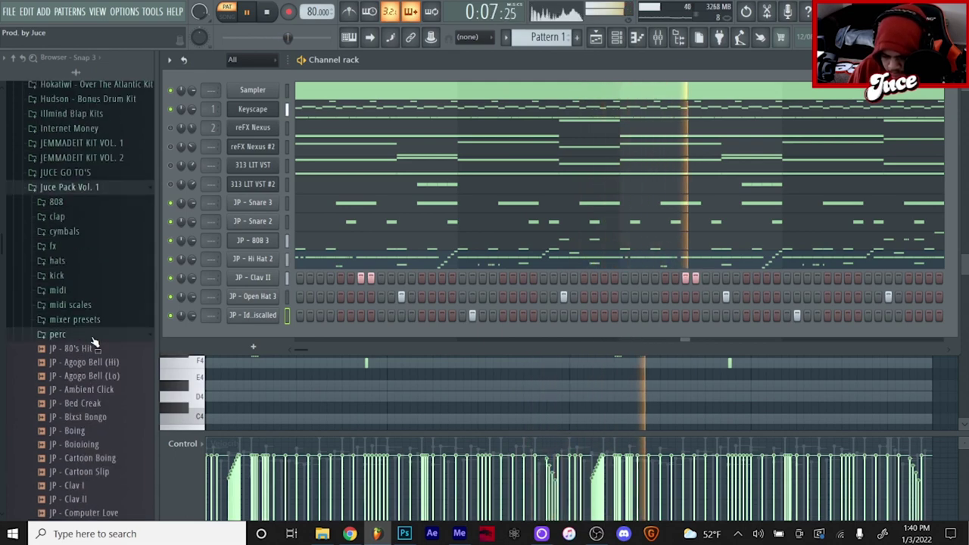
scroll(68, 261, up, 7)
scroll(121, 212, up, 2)
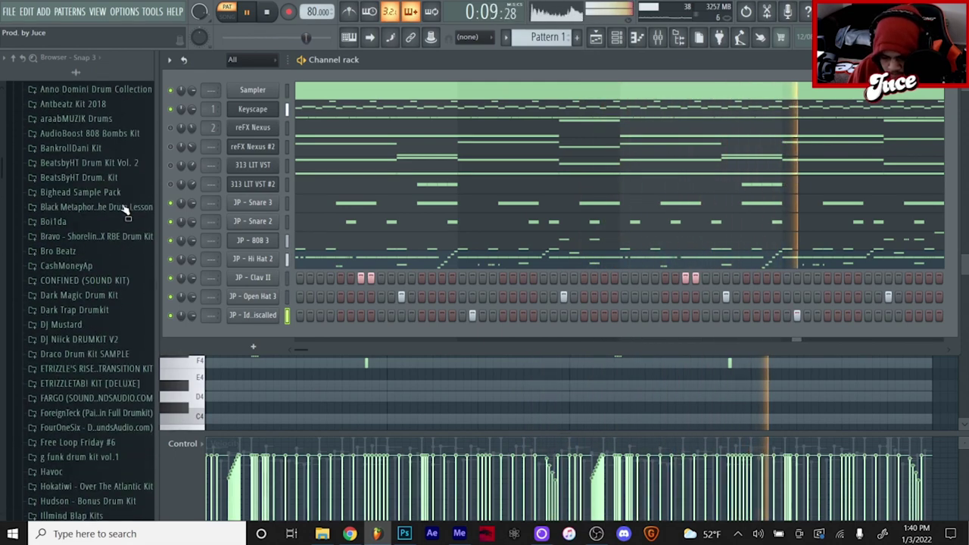
click(131, 173)
click(76, 333)
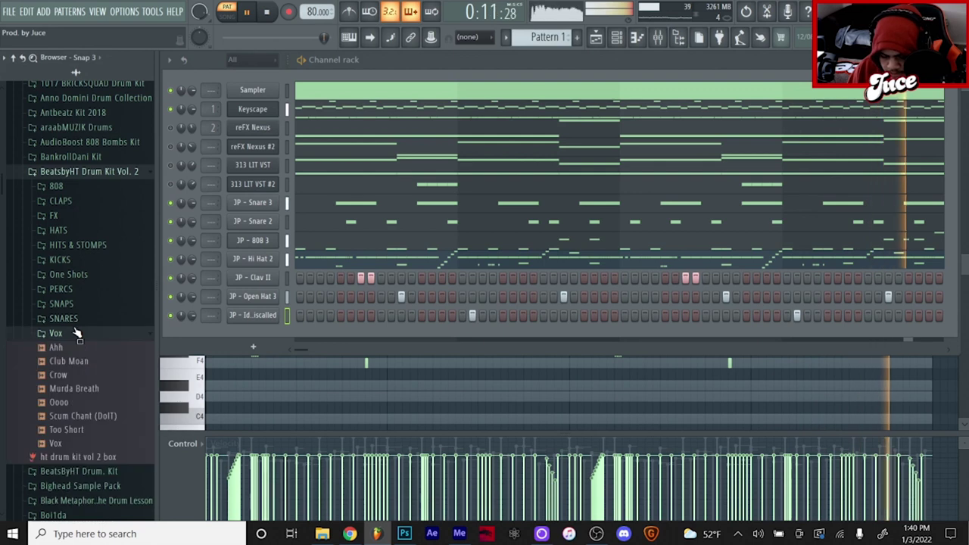
drag(76, 389, 310, 278)
Step: Place Murda Breath on step 3 of all four bars and set its channel volume to 45%
click(320, 278)
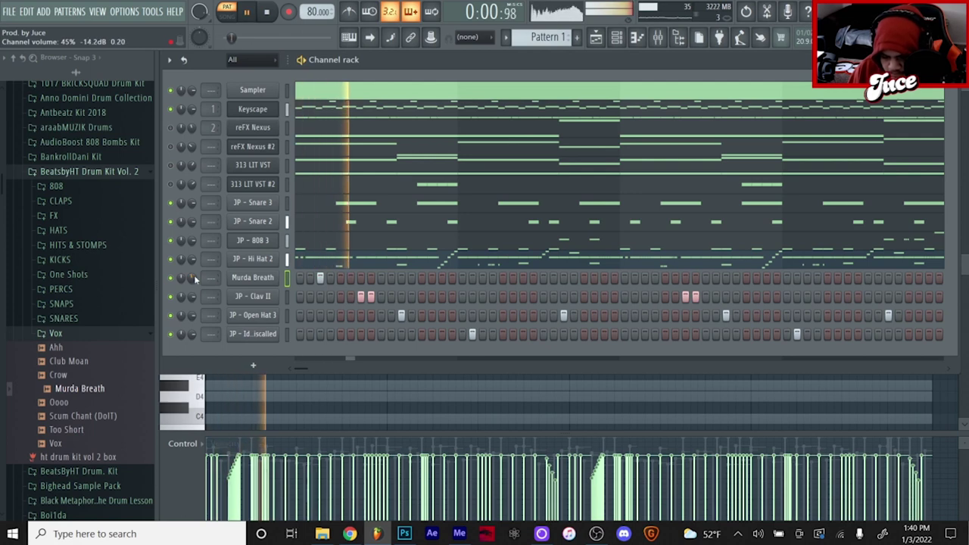
click(483, 277)
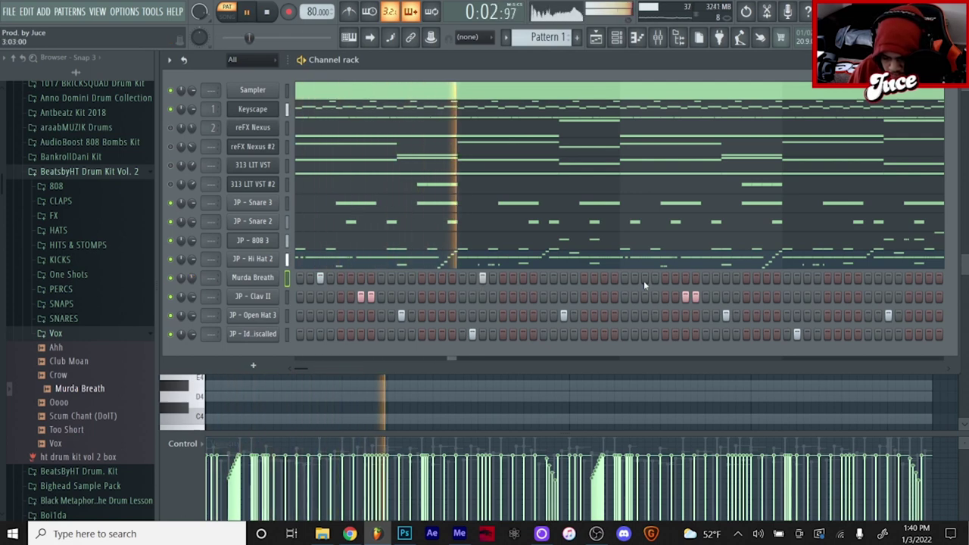
click(807, 278)
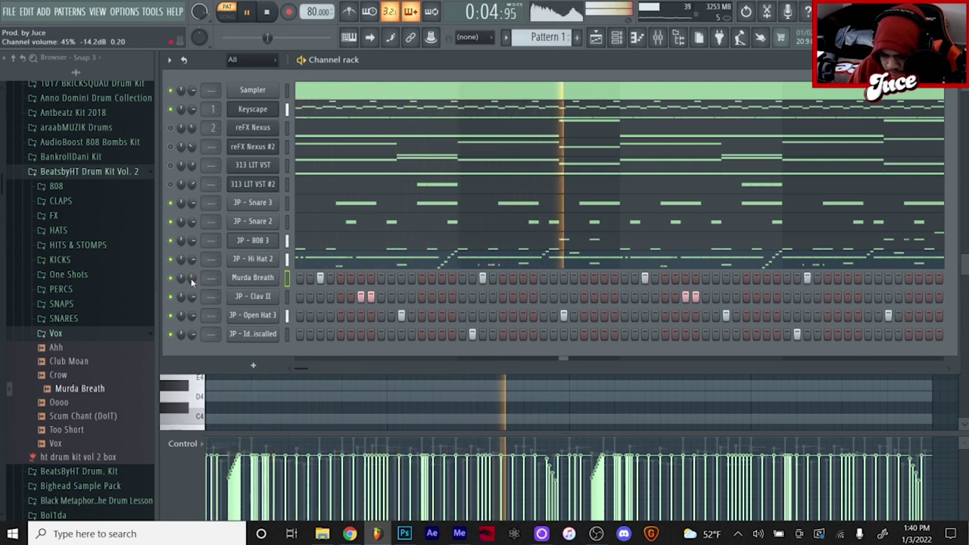
Step: Add TBE - Clap 7 from The Bear Essentials Claps folder as a channel with a hit on bar 4 step 13
click(72, 173)
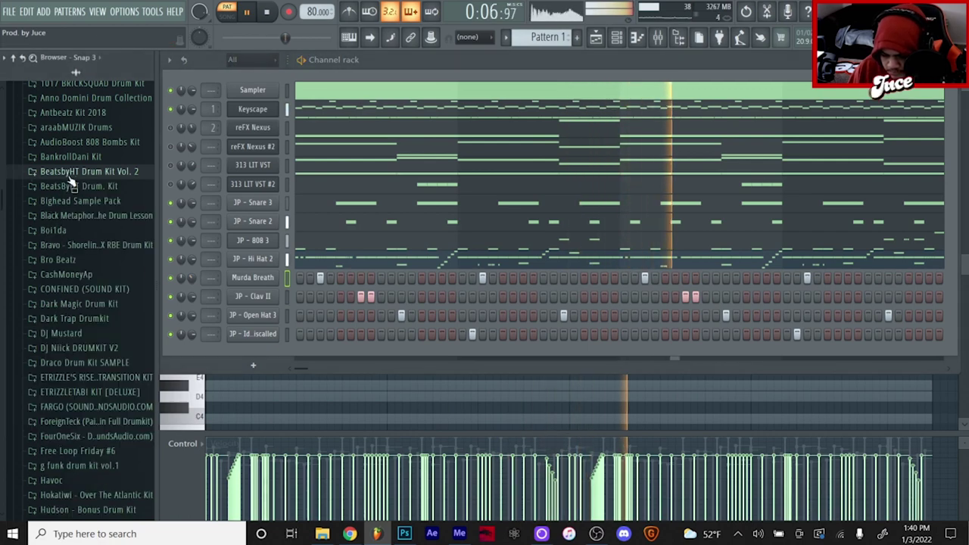
scroll(76, 227, down, 15)
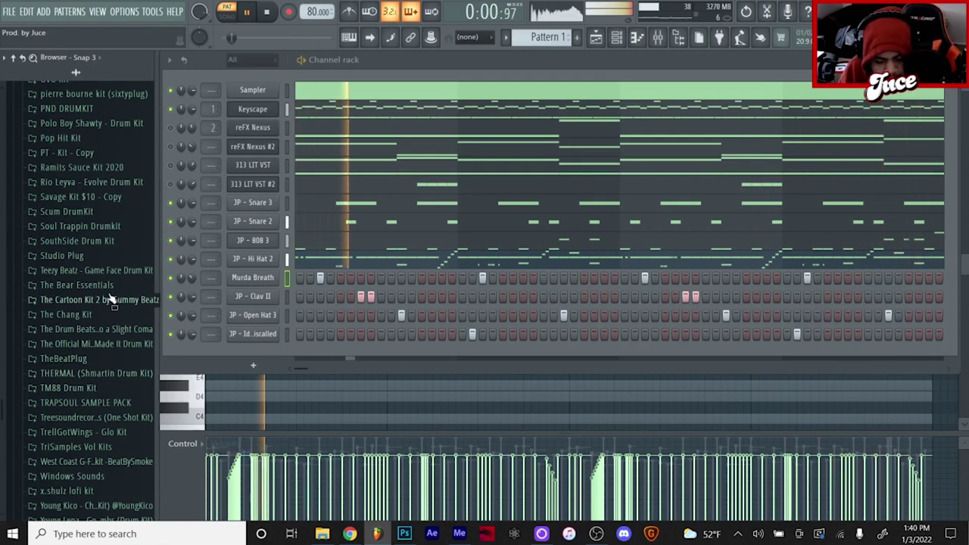
click(83, 285)
click(68, 315)
drag(102, 413, 270, 250)
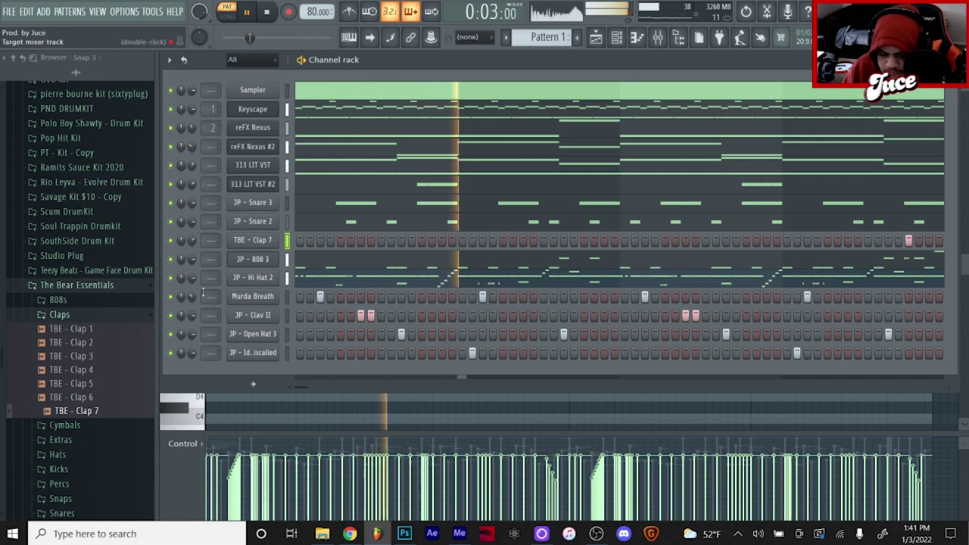
click(45, 315)
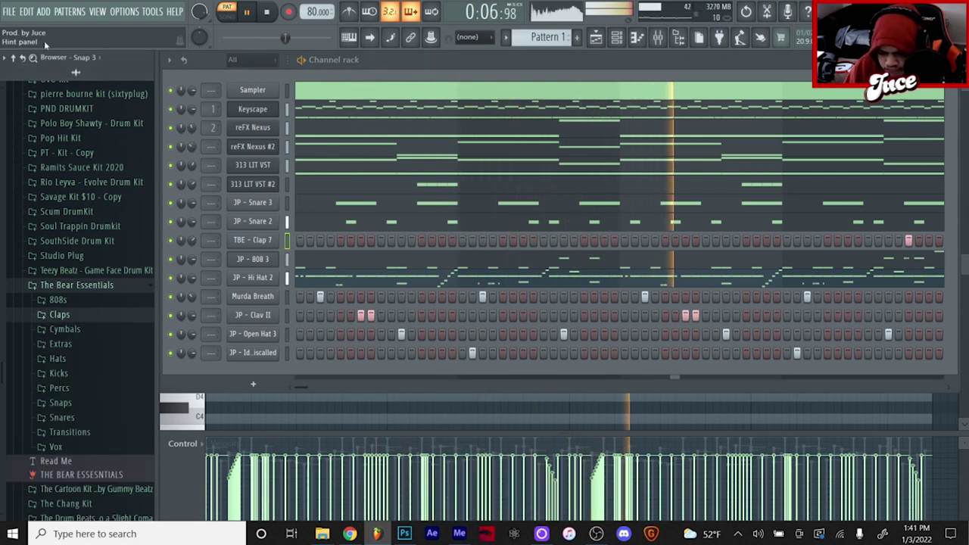
click(8, 10)
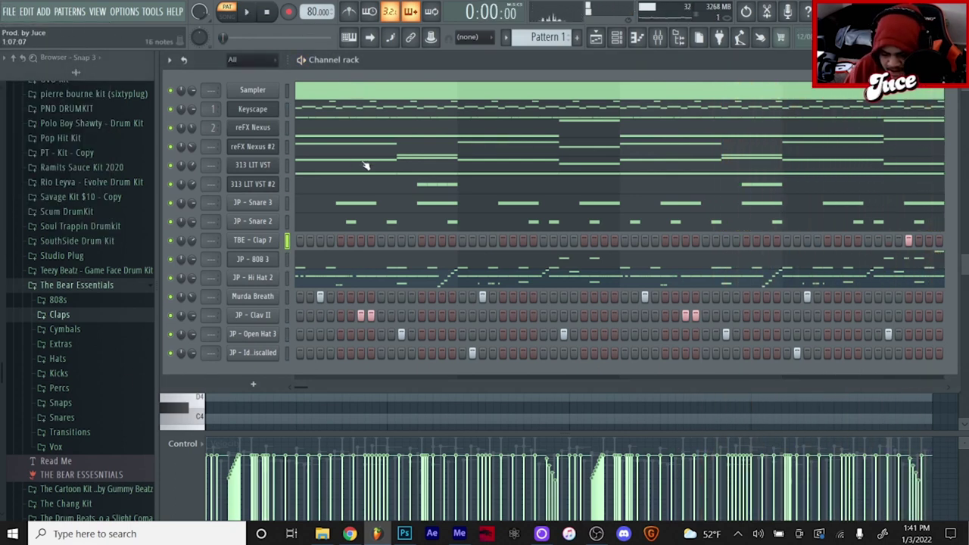
Step: Extend the JP - 808 3 notes so that each one lasts until the next note begins
click(372, 268)
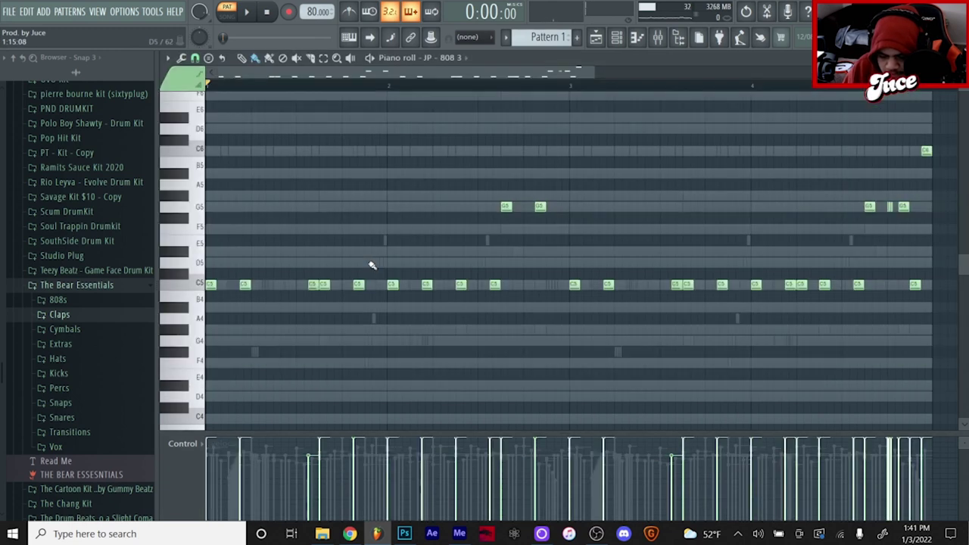
scroll(392, 92, down, 3)
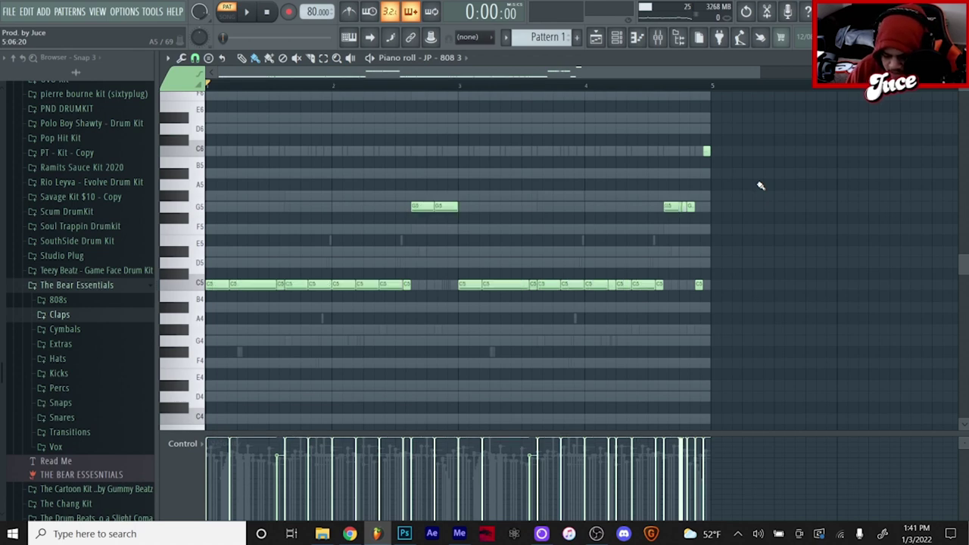
click(621, 36)
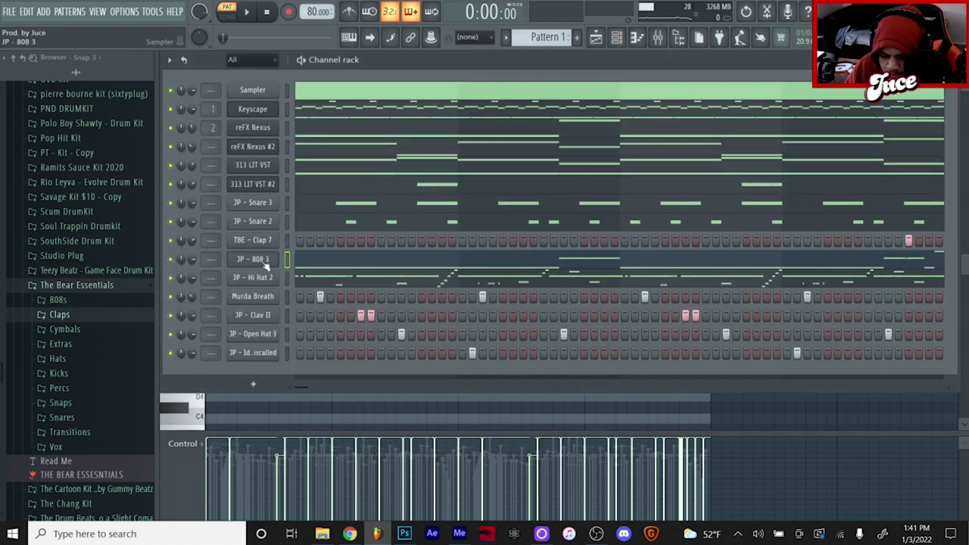
Step: Enable the volume envelope on JP - 808 3 with a long hold and a release time of 31%
click(258, 259)
click(272, 194)
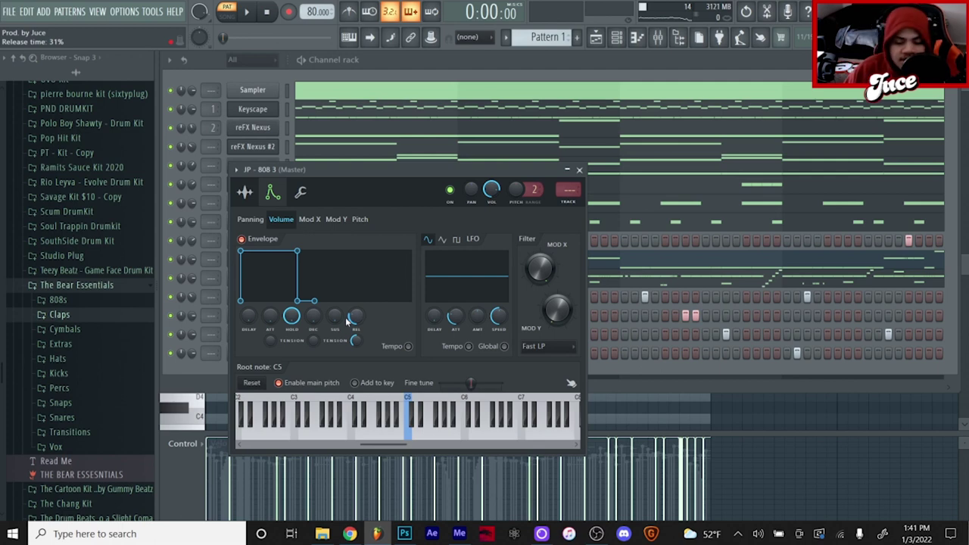
click(415, 79)
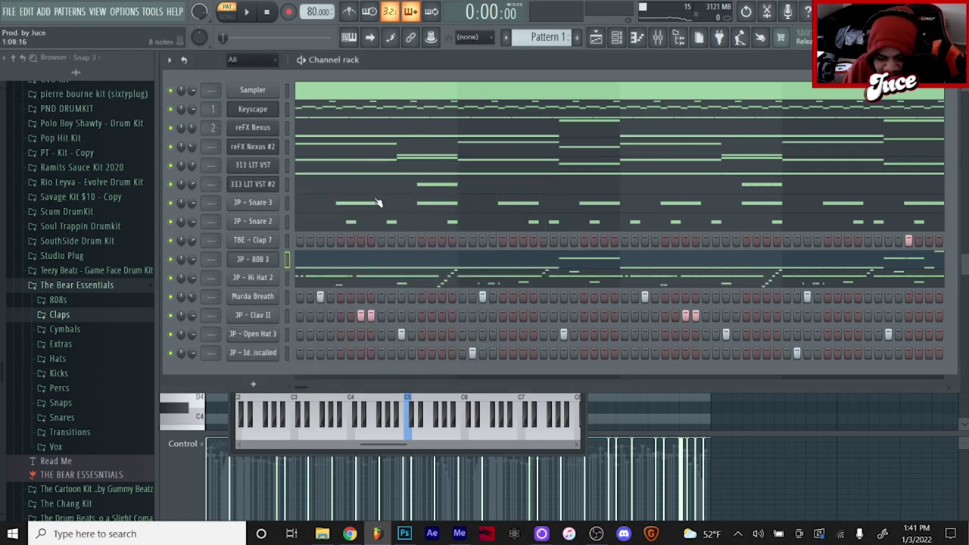
Step: Show the Playlist and split Pattern 1 by channel into separate patterns
click(595, 38)
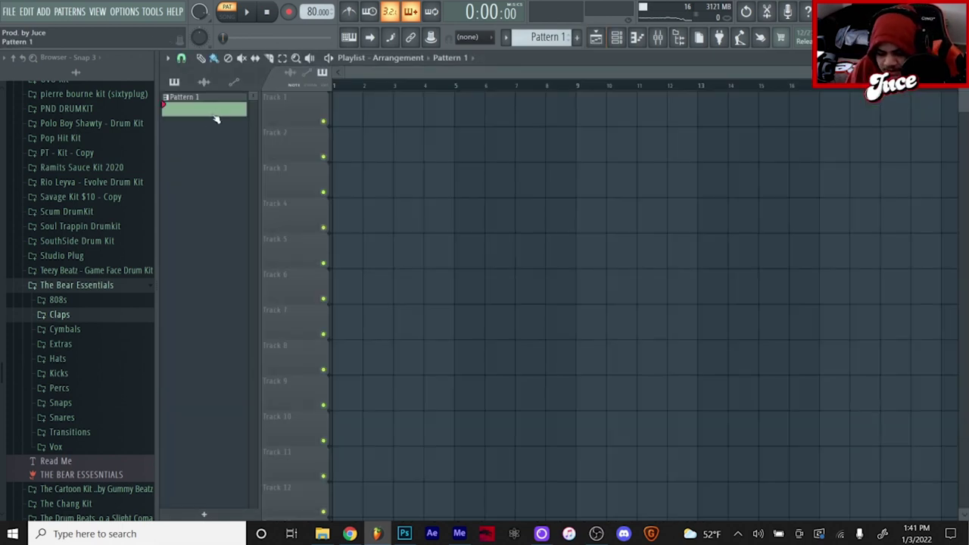
right_click(218, 112)
click(555, 150)
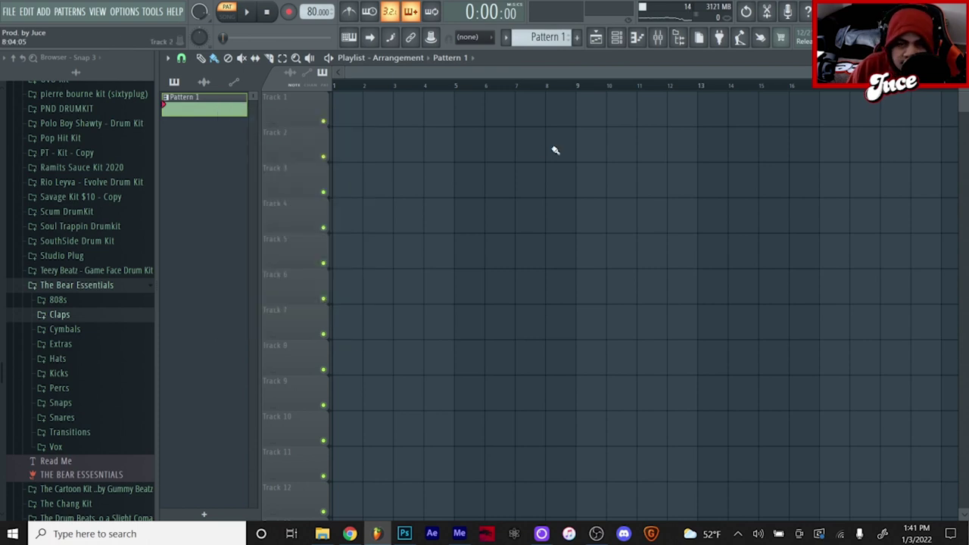
right_click(222, 111)
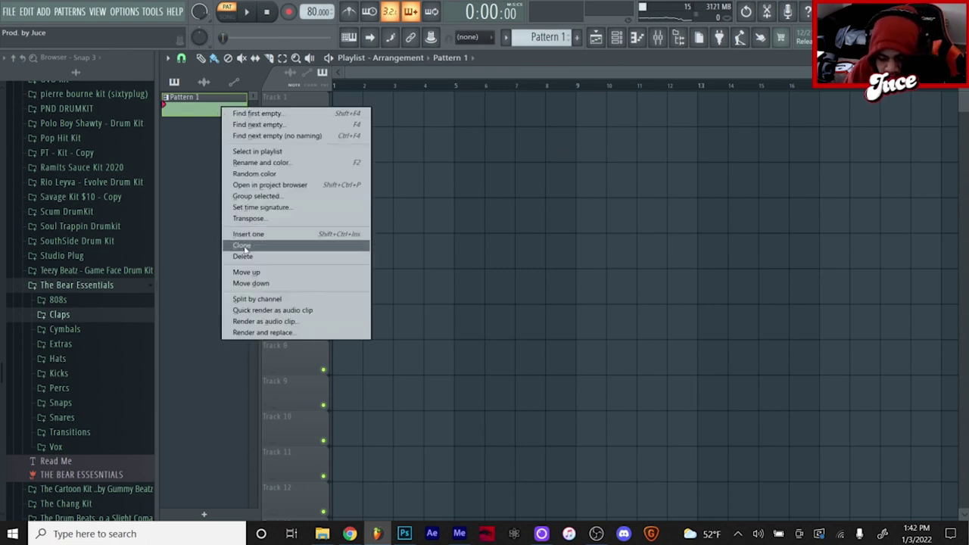
click(257, 299)
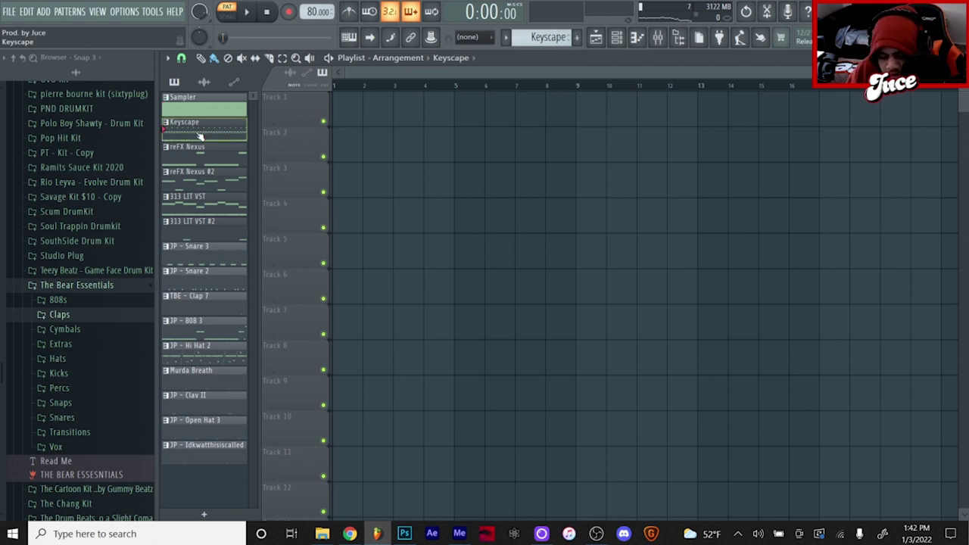
Step: Place all split patterns from Keyscape through JP - Idkwatthisiscalled at bar 1 on Tracks 1 to 14
shift+click(221, 454)
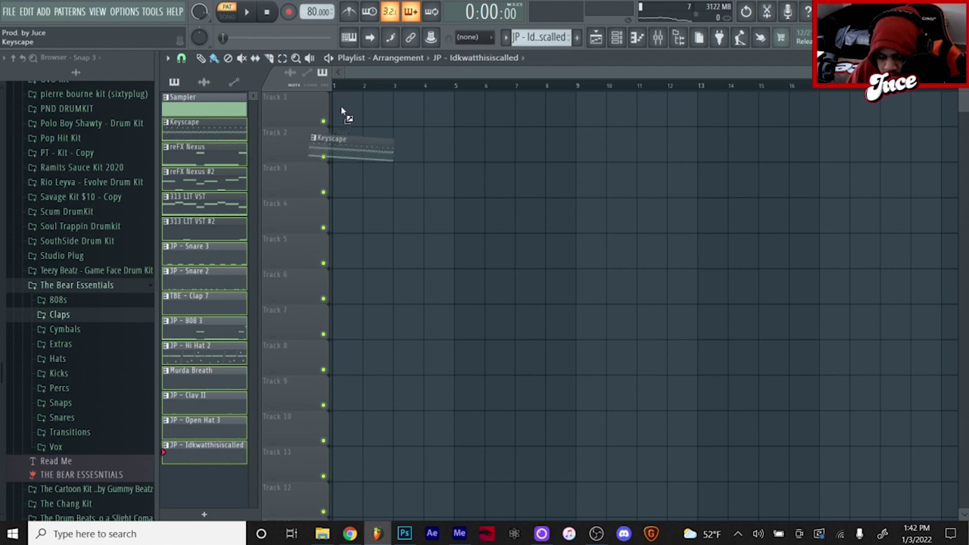
drag(342, 112, 345, 114)
click(430, 265)
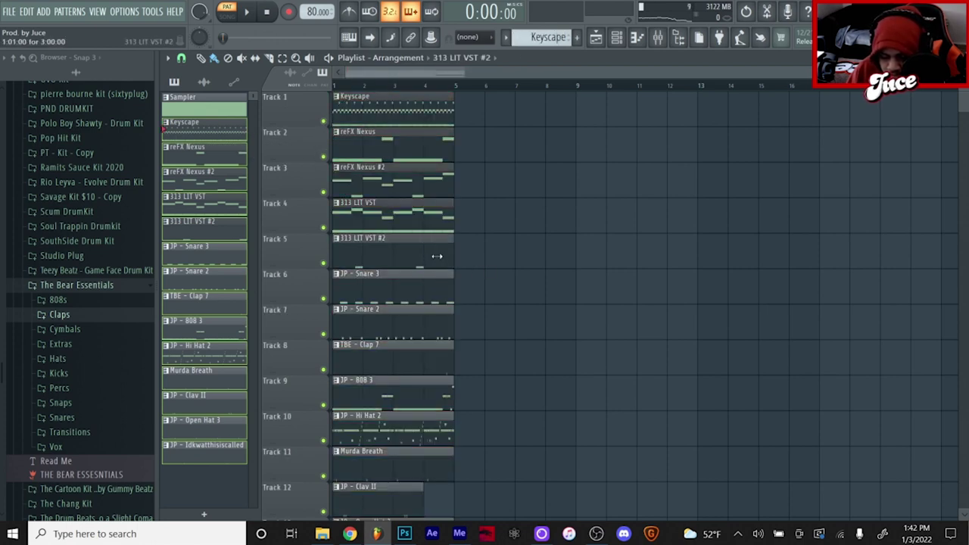
scroll(436, 256, down, 4)
scroll(551, 290, up, 4)
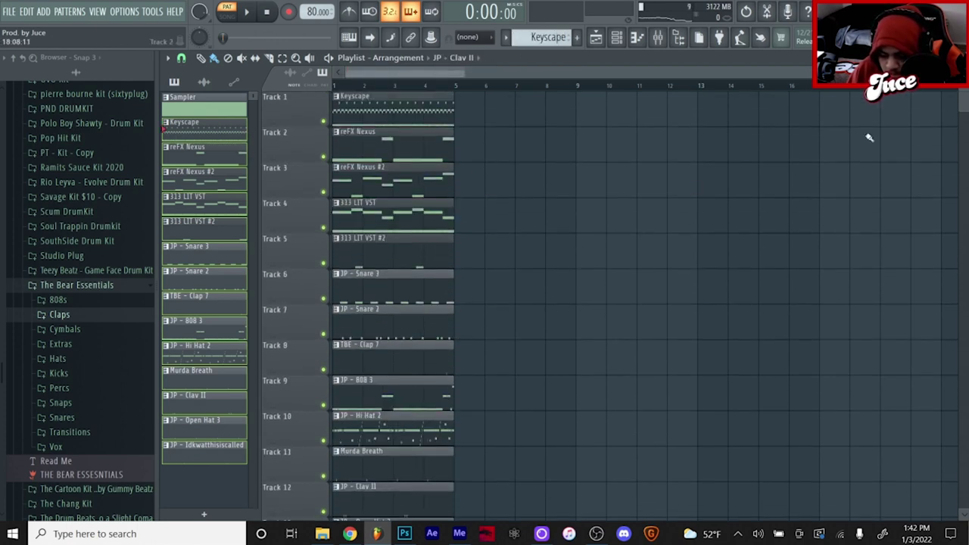
Step: Duplicate the clips along the timeline, with Keyscape alone at bar 1, the other melodies entering at bar 5 and most drums at bar 9
drag(963, 75, 962, 85)
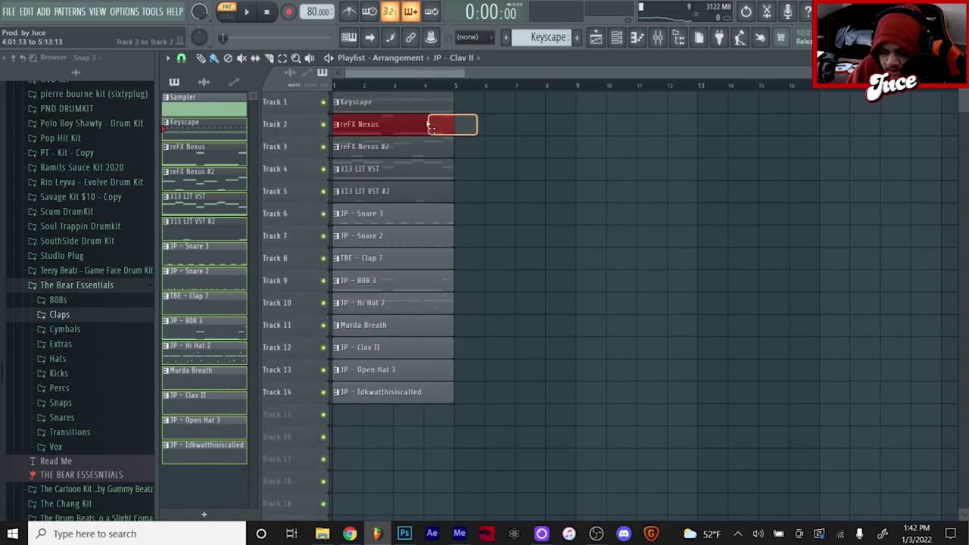
drag(430, 127, 464, 256)
drag(457, 92, 395, 392)
key(ctrl+b)
drag(383, 446, 546, 111)
key(space)
scroll(530, 320, up, 3)
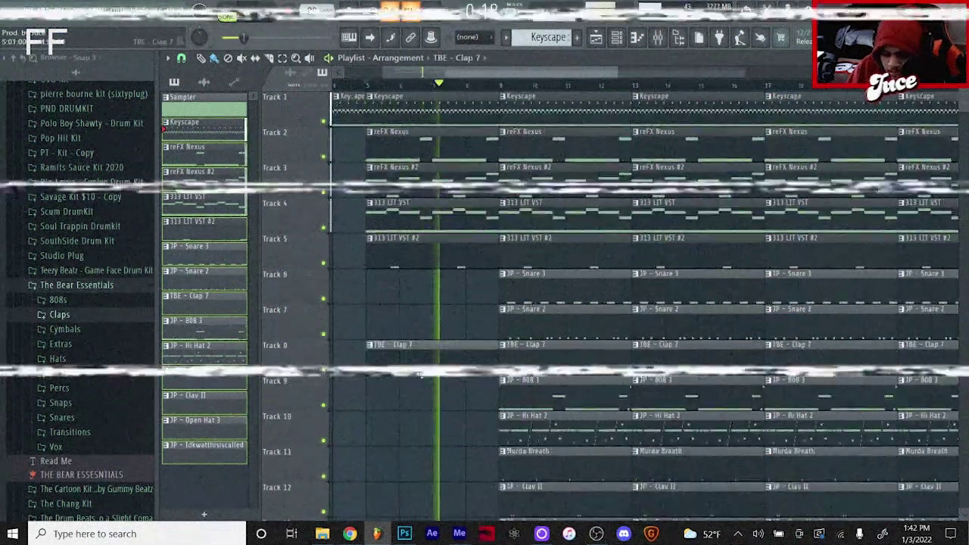
Step: Remove and shorten clips to build sections and drum dropouts, stripping bars 33 to 36 down to Keyscape, JP - Snare 3 and JP - Hi Hat 2
right_click(568, 247)
drag(739, 288, 713, 288)
scroll(729, 96, down, 3)
scroll(703, 342, up, 3)
drag(702, 342, 703, 516)
scroll(583, 95, down, 4)
scroll(724, 86, up, 3)
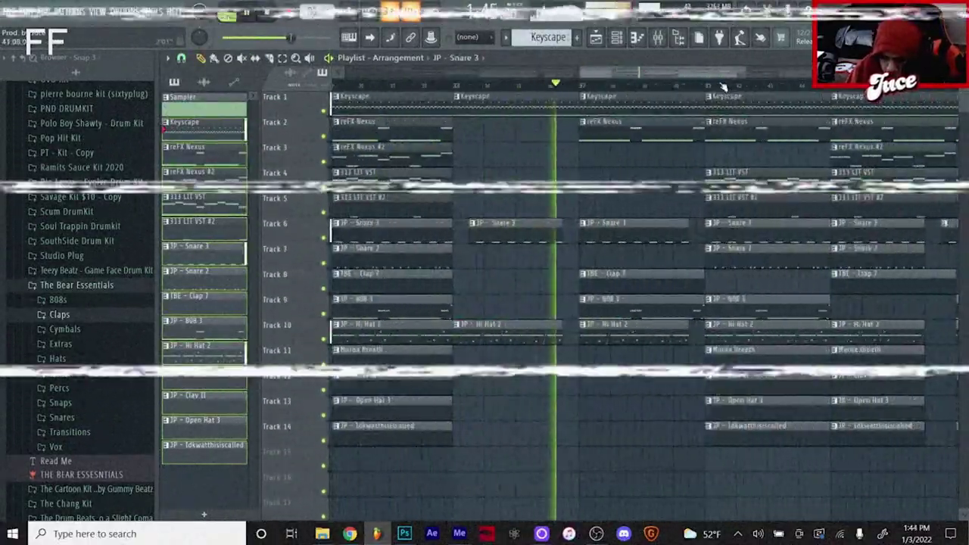
scroll(739, 474, down, 4)
scroll(600, 79, up, 3)
scroll(600, 79, up, 3)
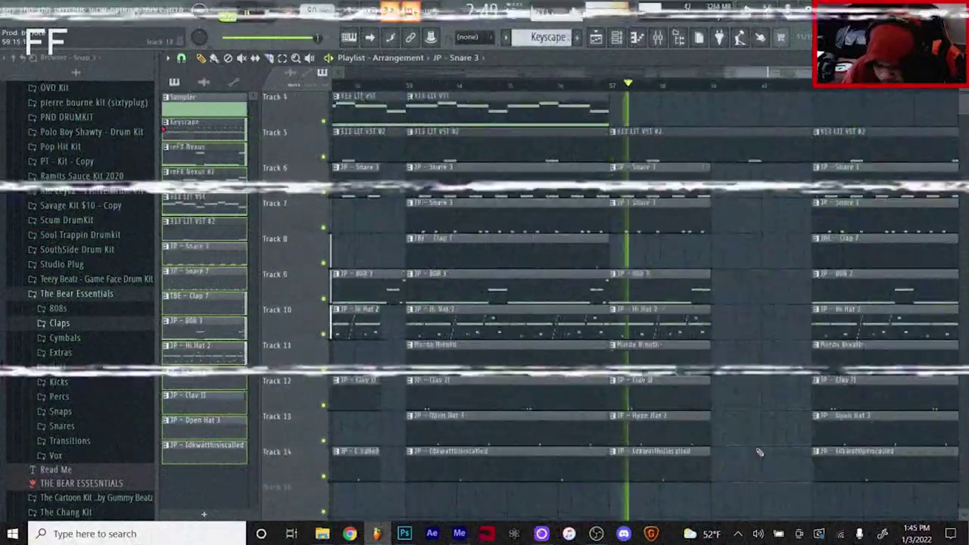
Step: Add JP - Wind Riser and JP - Trap Riser from the Fx folder to Track 15, repeating risers around the section changes
scroll(351, 82, down, 5)
drag(97, 417, 411, 369)
scroll(392, 86, up, 4)
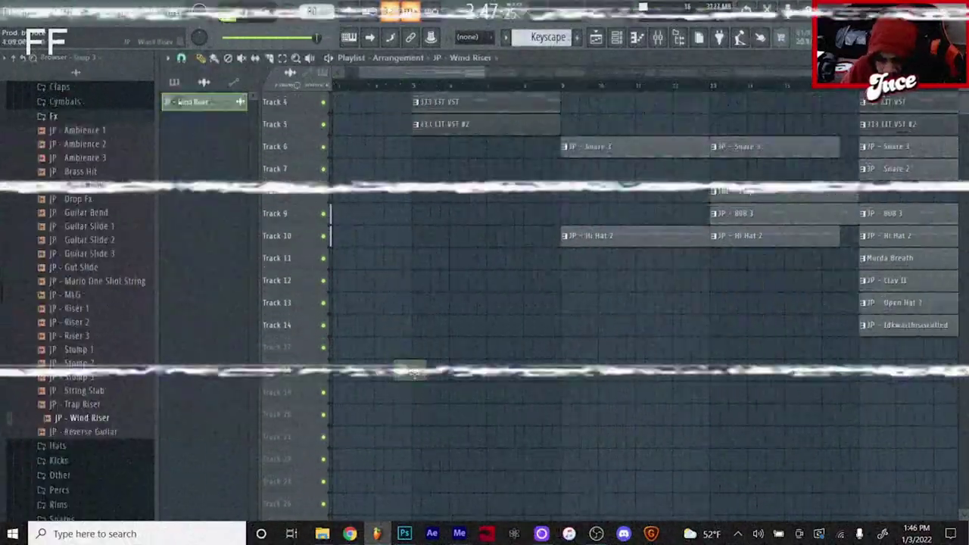
double_click(411, 368)
drag(89, 405, 455, 335)
scroll(538, 90, down, 3)
scroll(719, 86, down, 3)
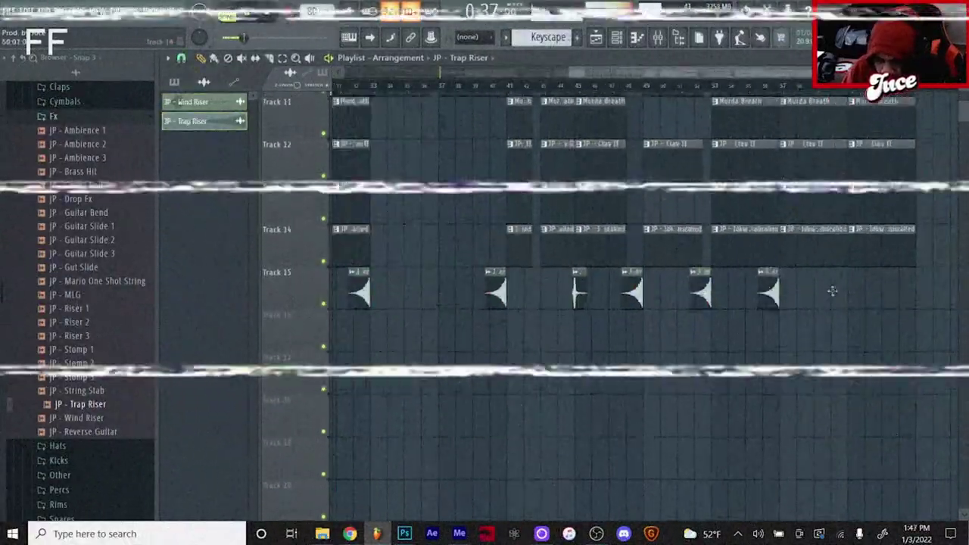
Step: Create a Master volume automation clip on Track 16 spanning the arrangement, curving down to fade out over the final bars
key(F9)
right_click(209, 310)
click(255, 398)
scroll(547, 89, down, 3)
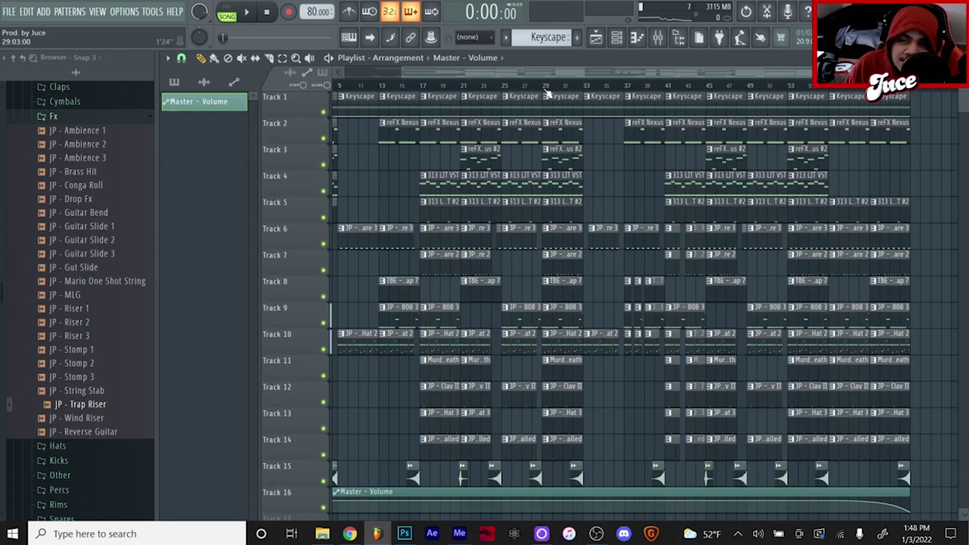
scroll(546, 91, down, 2)
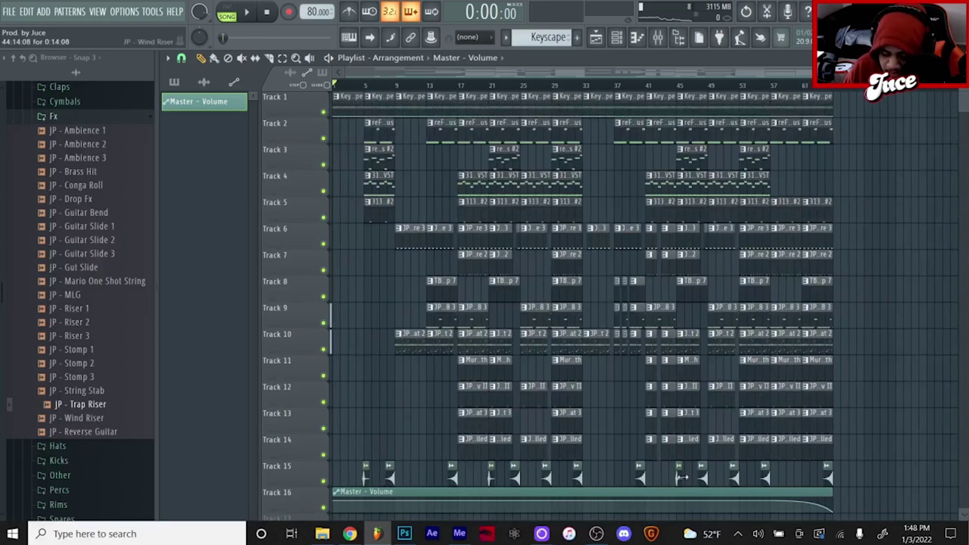